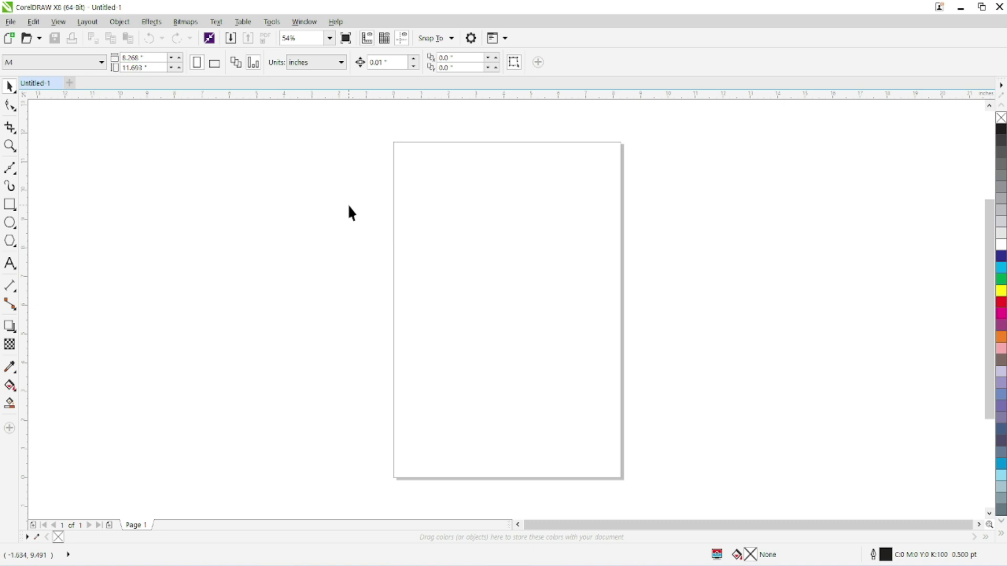
Switch to the web browser and run a Google image search for "logo".
left_click(9, 105)
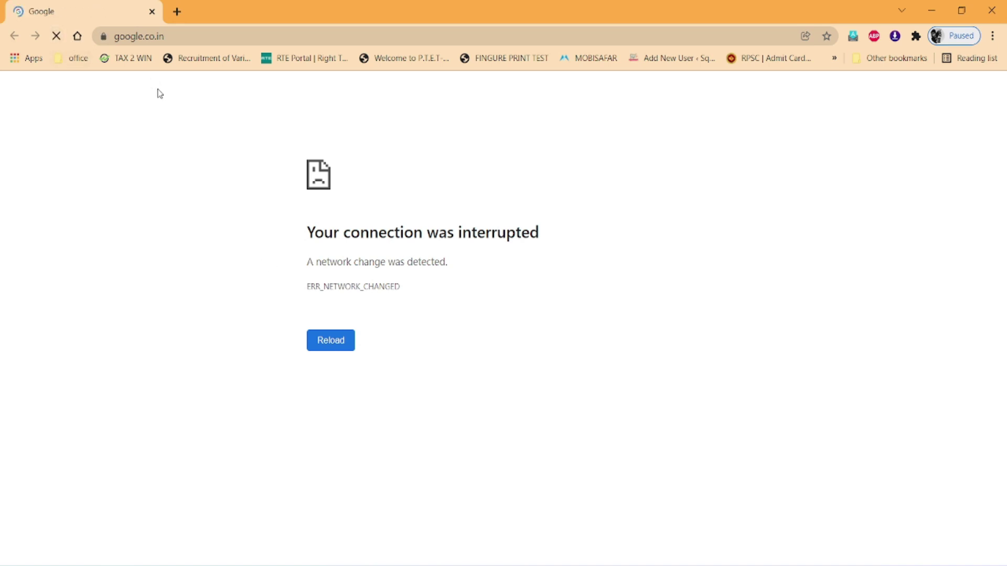
left_click(349, 256)
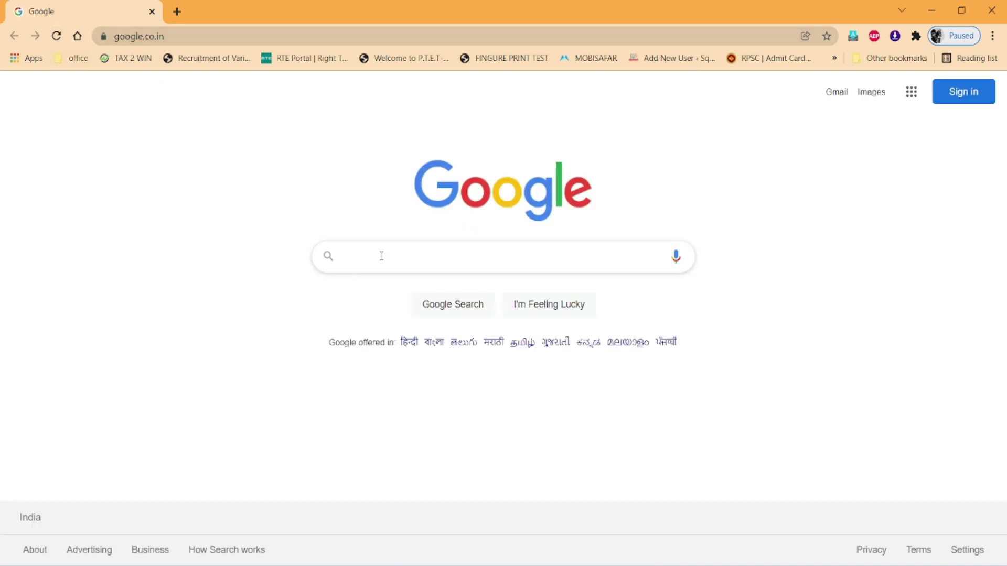
left_click(377, 255)
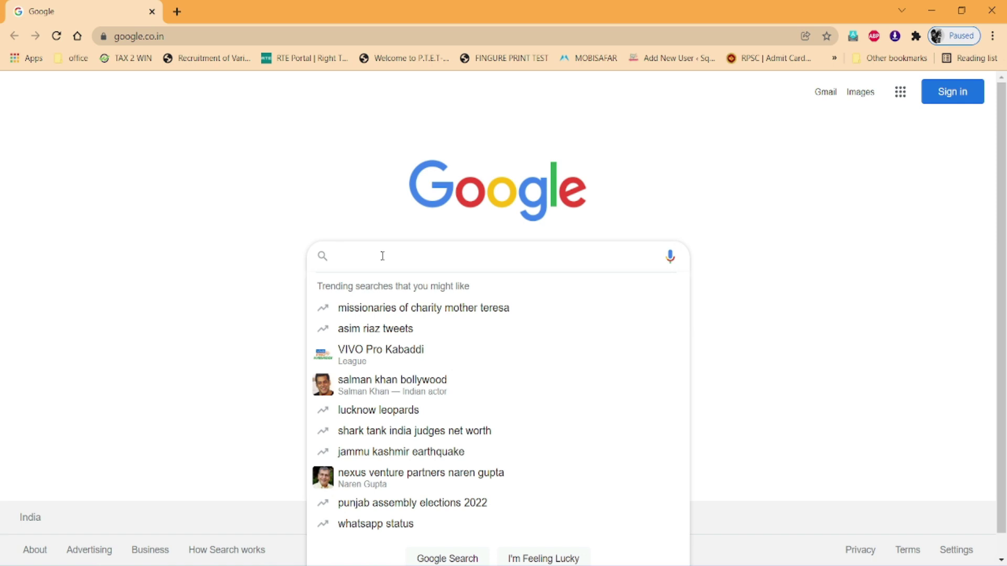
type("logo")
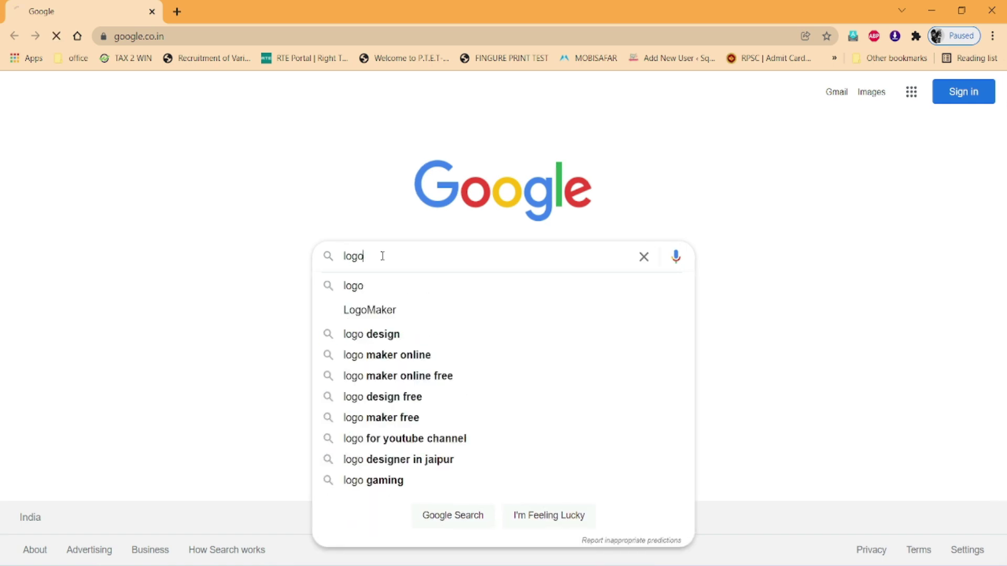
key("Return")
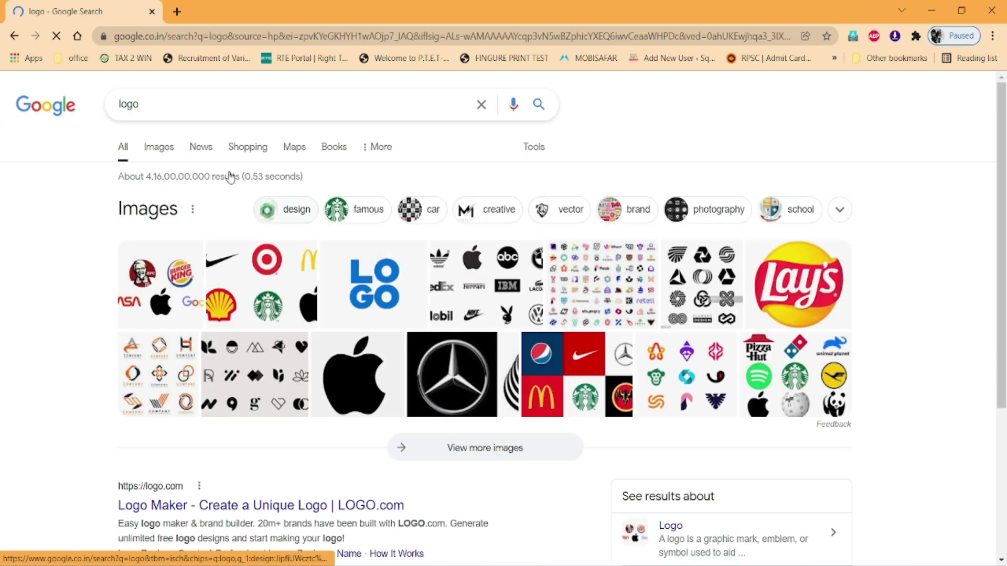
left_click(167, 148)
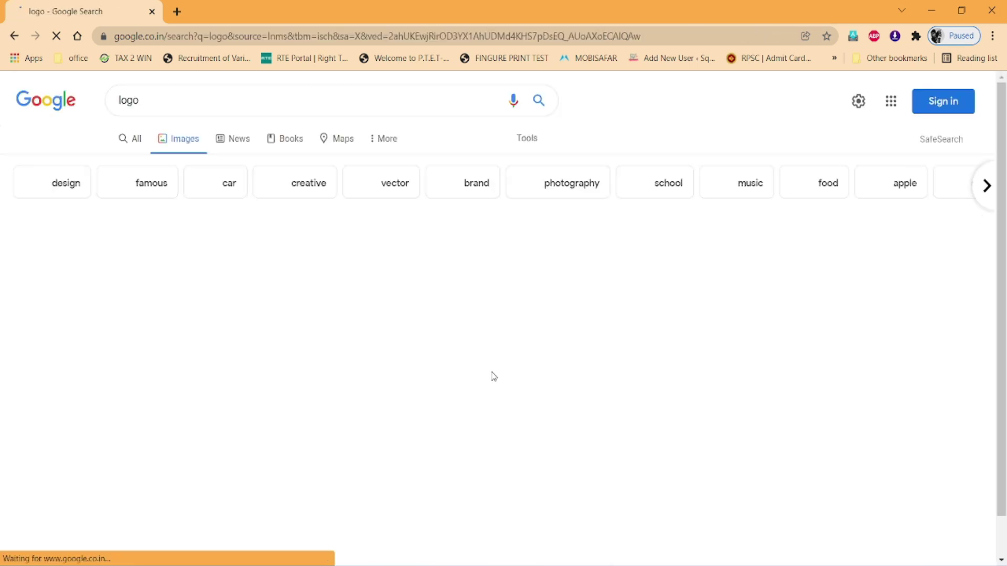
Open the dark blue spread-wing eagle logo from pinterest.com in a new tab and view it.
scroll(491, 371, "down", 6)
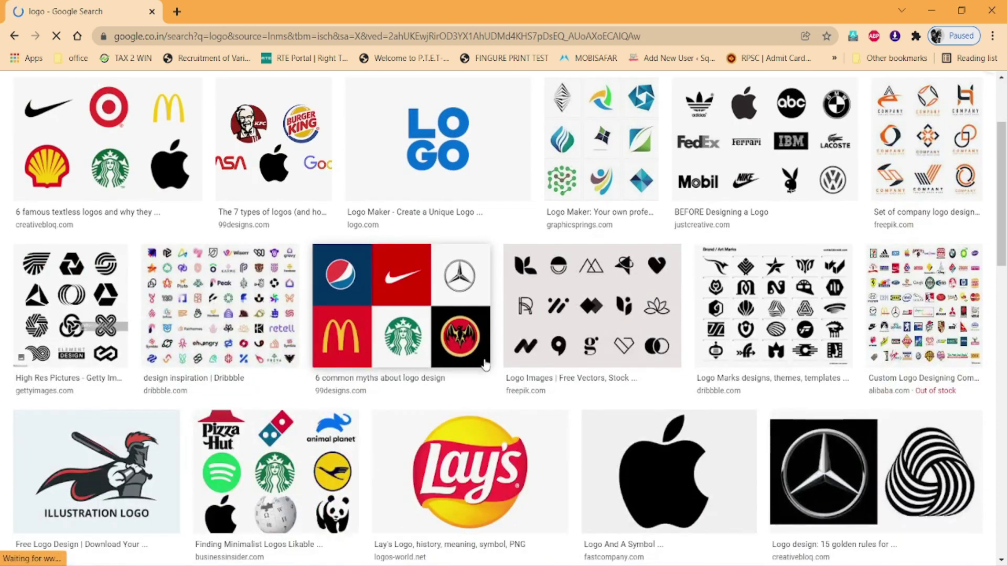
scroll(478, 355, "down", 3)
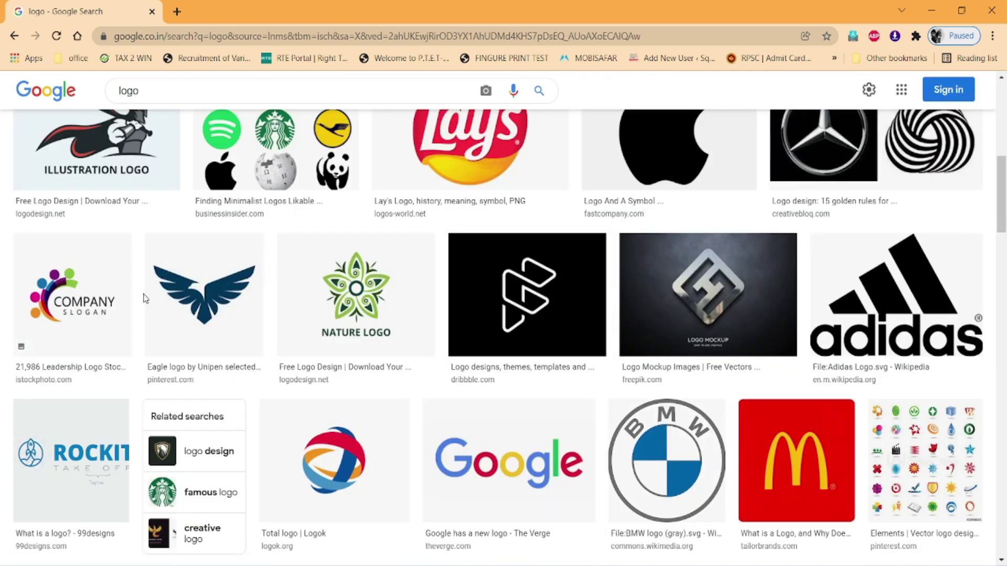
right_click(201, 295)
left_click(221, 303)
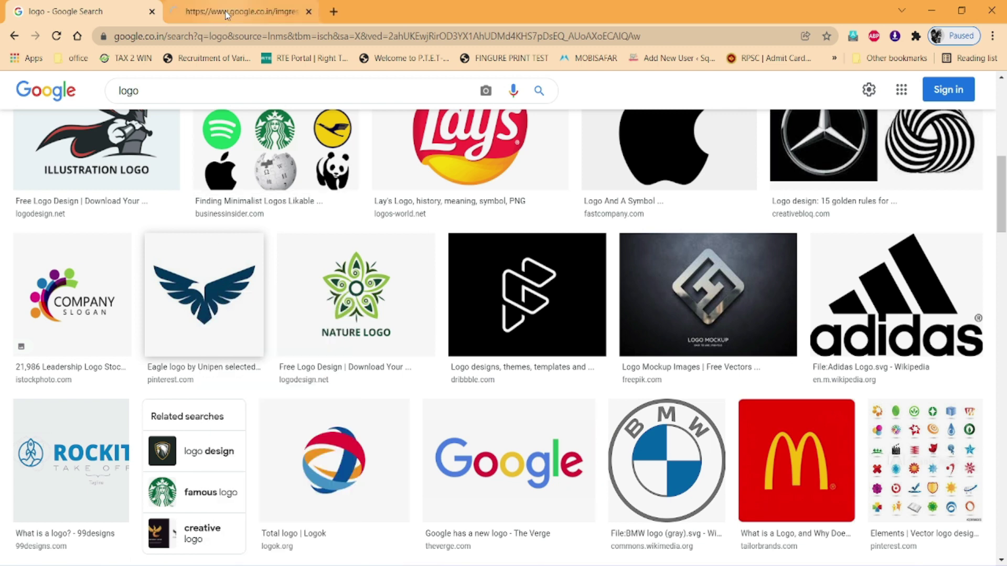
left_click(228, 13)
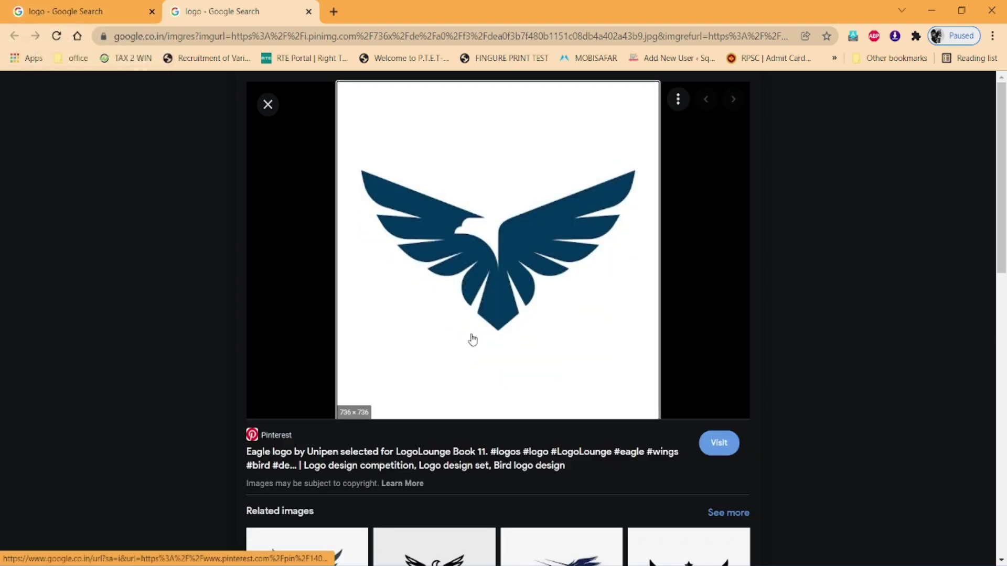
Open the related blue eagle image from logowiki.net in its own tab and view it.
scroll(473, 341, "down", 6)
scroll(474, 334, "down", 5)
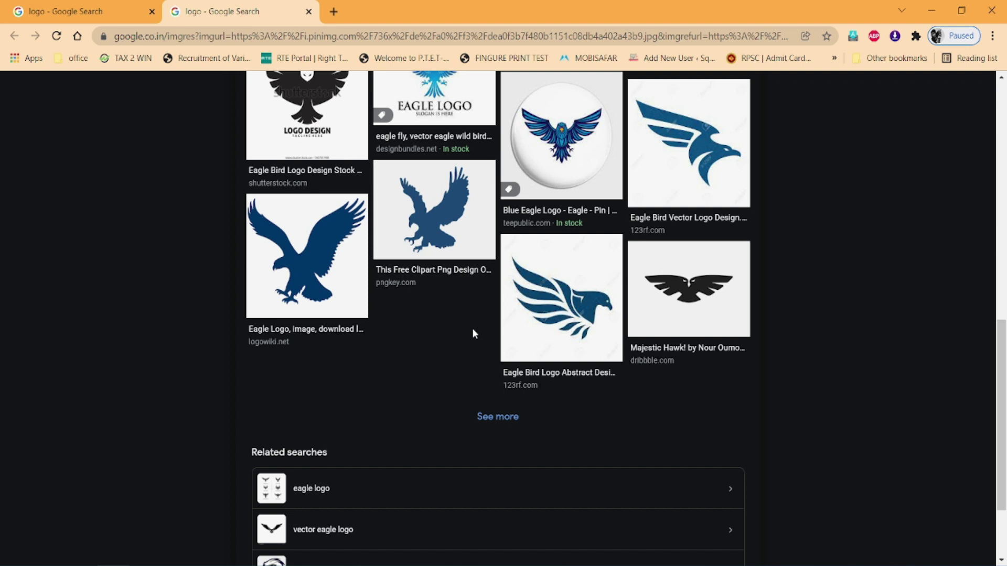
right_click(322, 263)
left_click(342, 262)
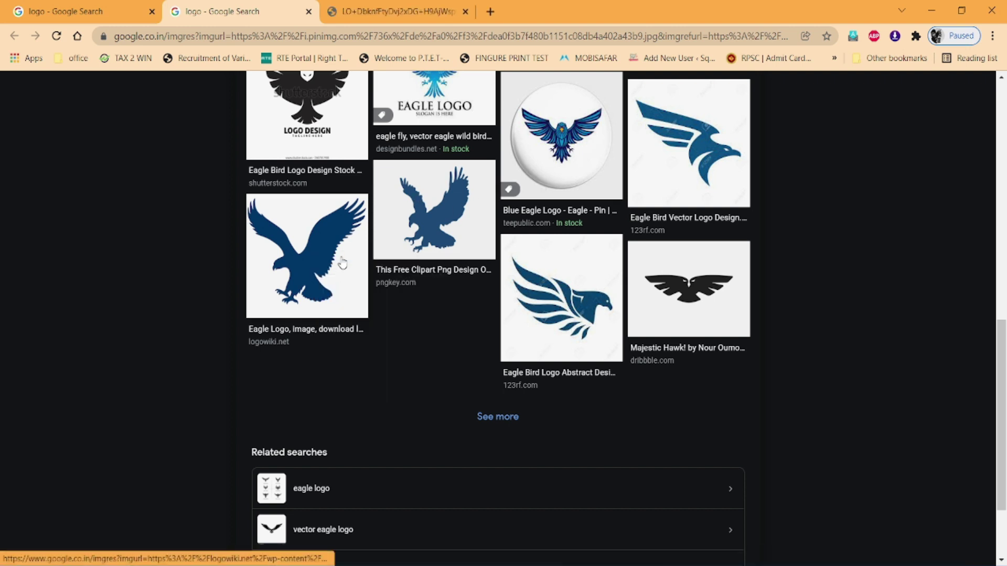
left_click(365, 6)
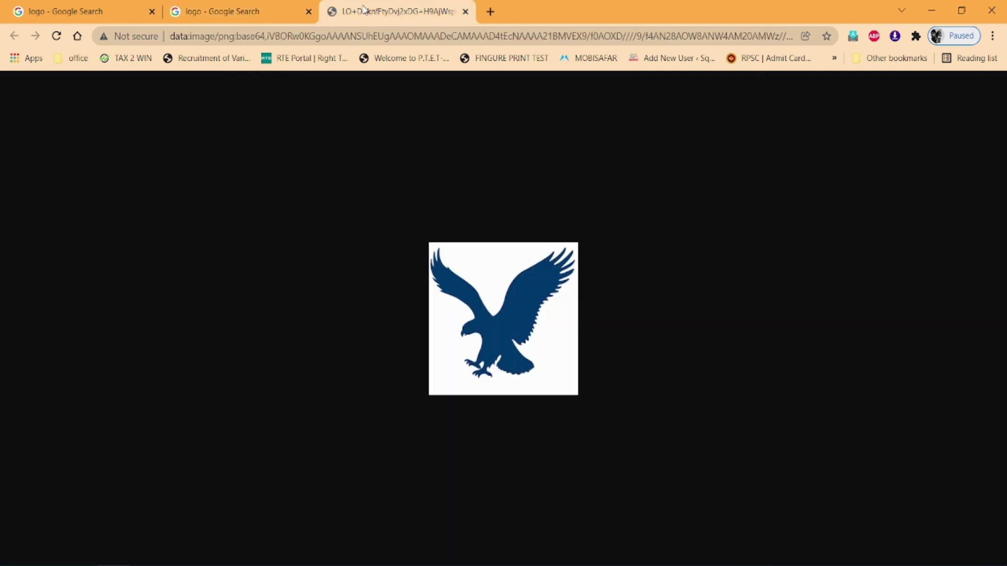
Return to the logo image results and open the crowned lion head logo from logogeek.uk in a new tab.
left_click(59, 20)
scroll(376, 284, "up", 5)
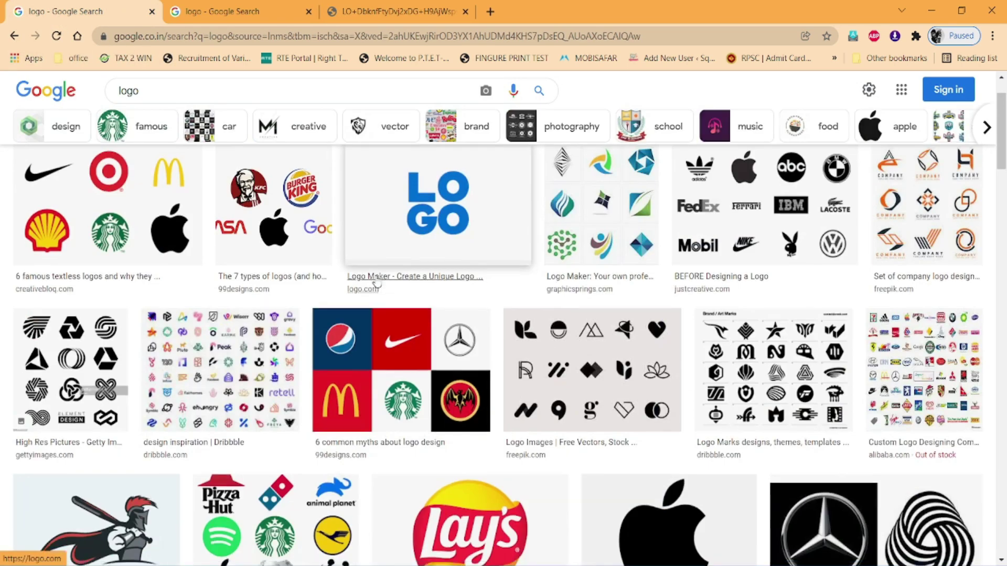
scroll(376, 279, "down", 1)
scroll(377, 280, "down", 11)
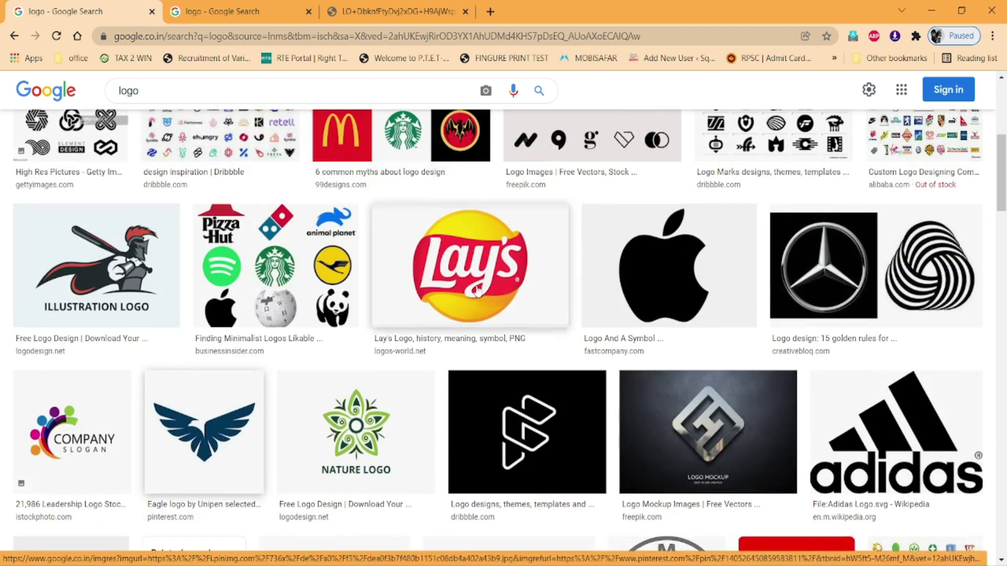
scroll(493, 292, "down", 6)
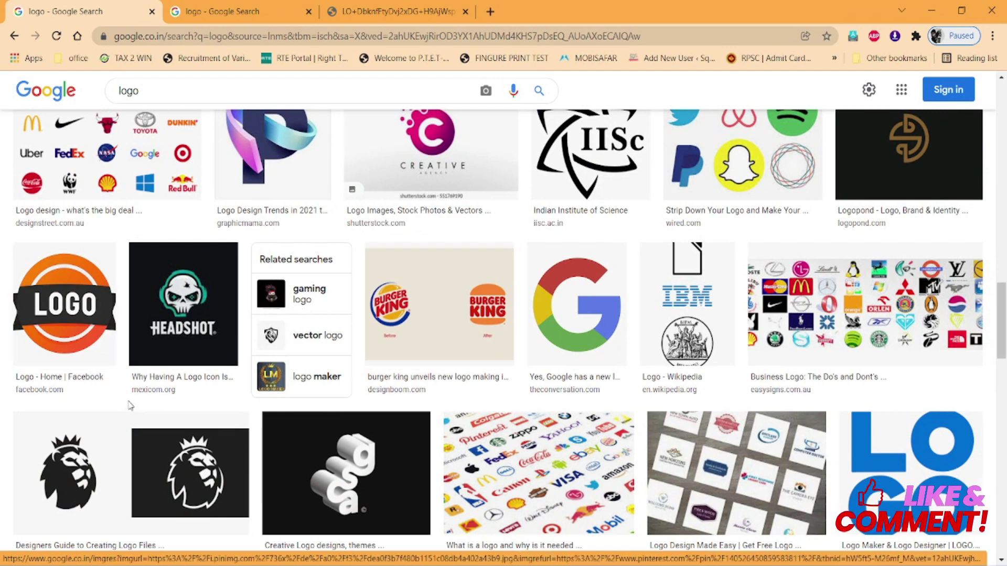
scroll(131, 405, "down", 3)
right_click(87, 267)
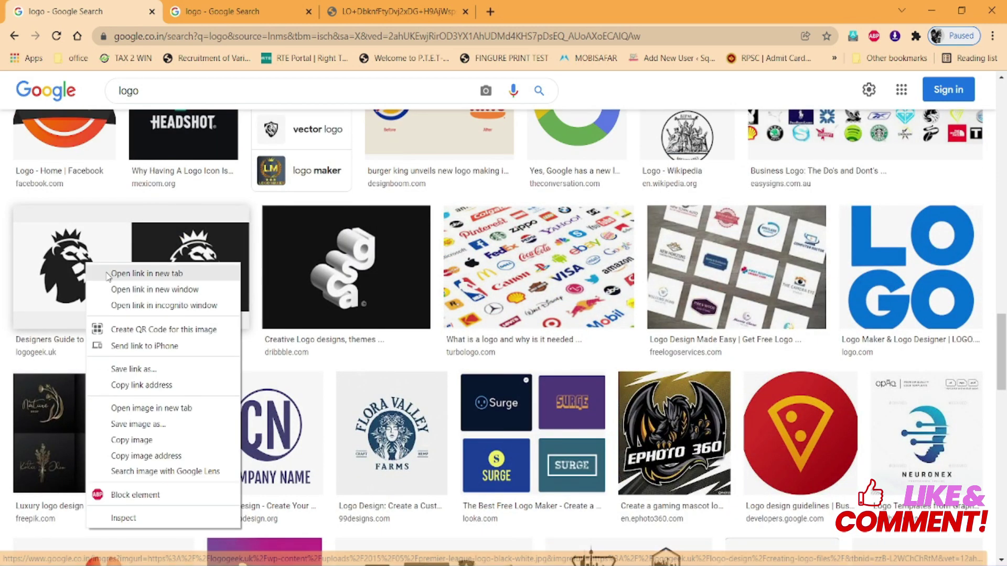
left_click(107, 277)
left_click(289, 23)
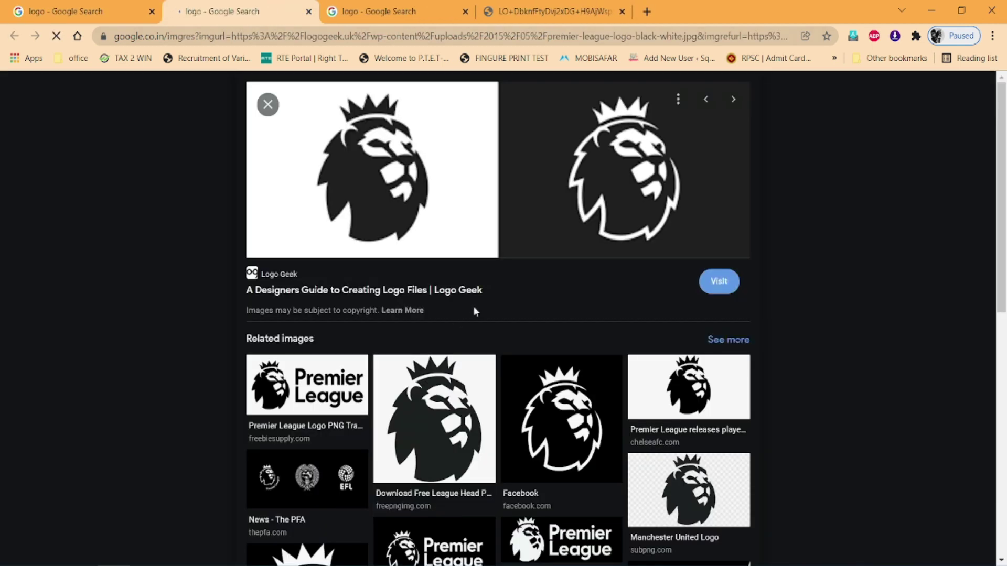
Save the black-and-white lion logo image to the Downloads folder as download.png.
right_click(389, 158)
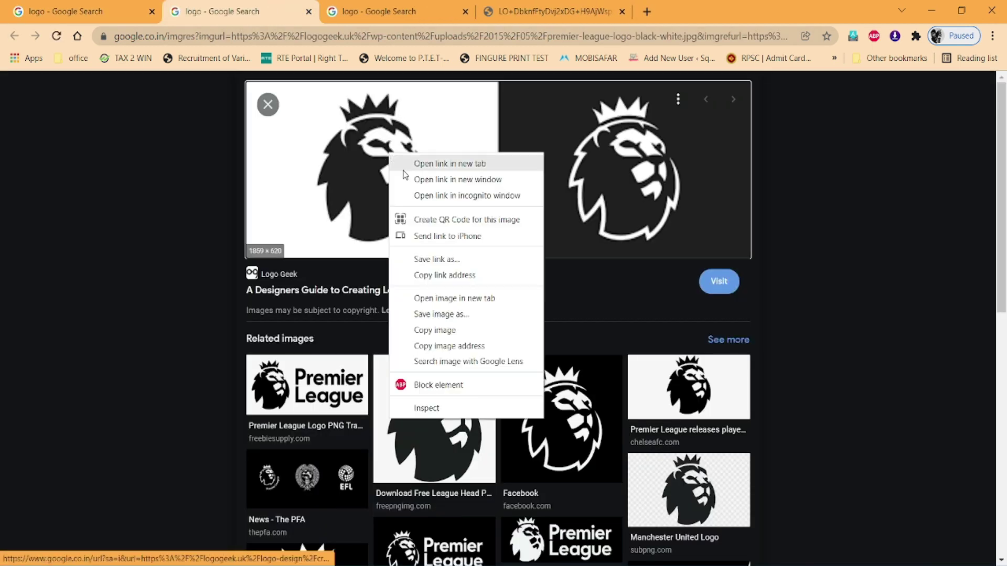
left_click(442, 311)
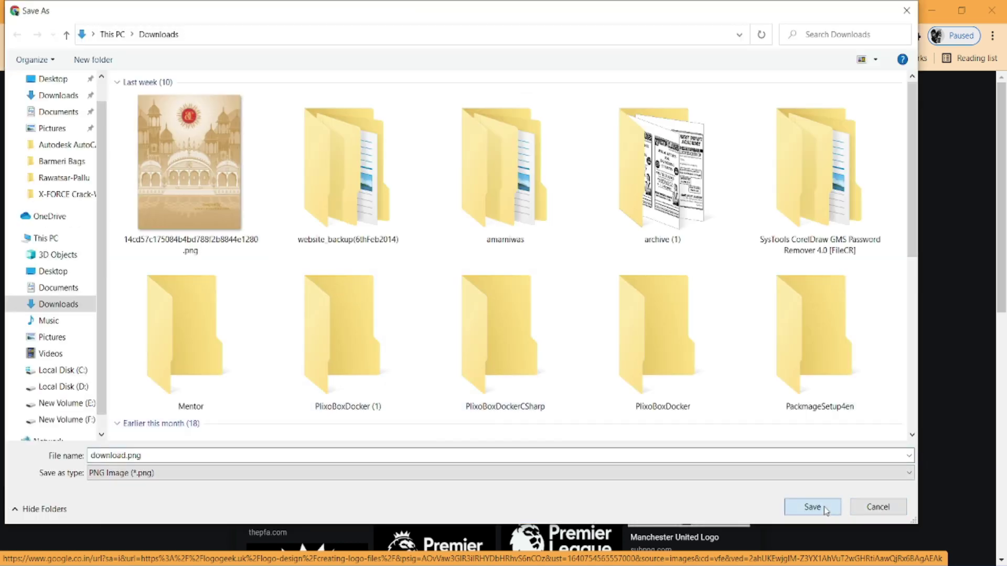
left_click(824, 507)
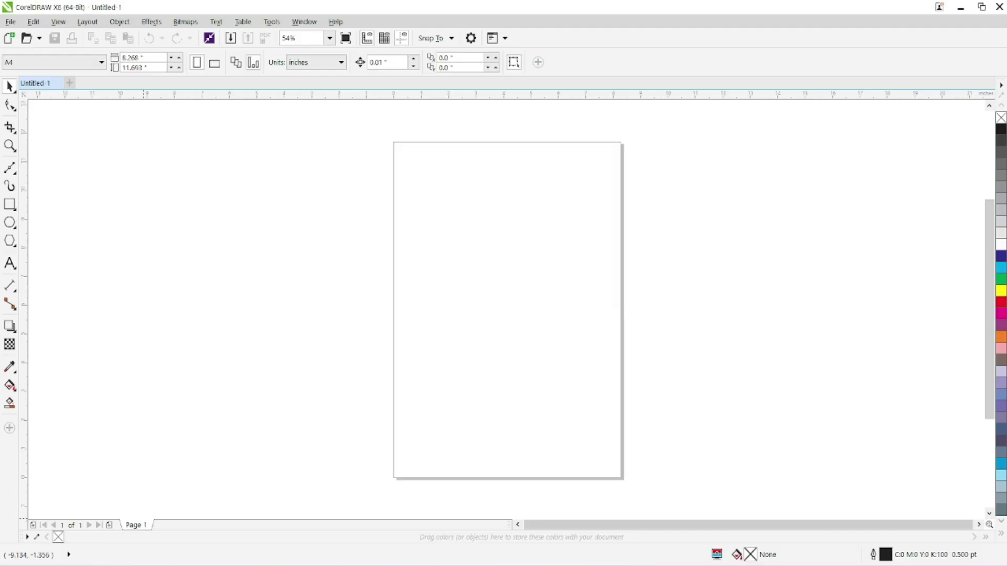
In CorelDRAW, import the eagle JPG and download.png from Downloads, placing the eagle centred on the page and the lion image beside the page.
left_click(231, 39)
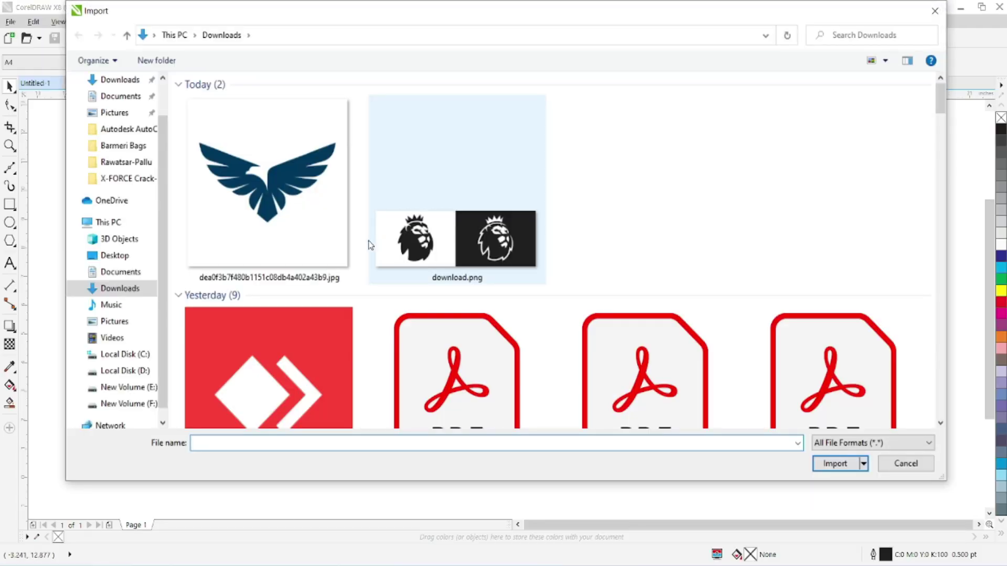
left_click(296, 223)
left_click(429, 260, "ctrl")
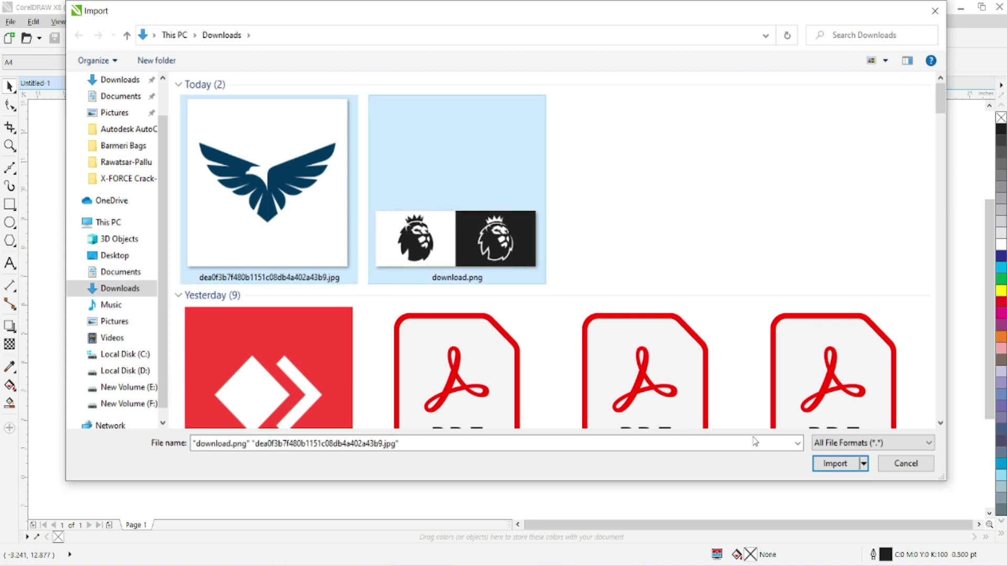
left_click(835, 464)
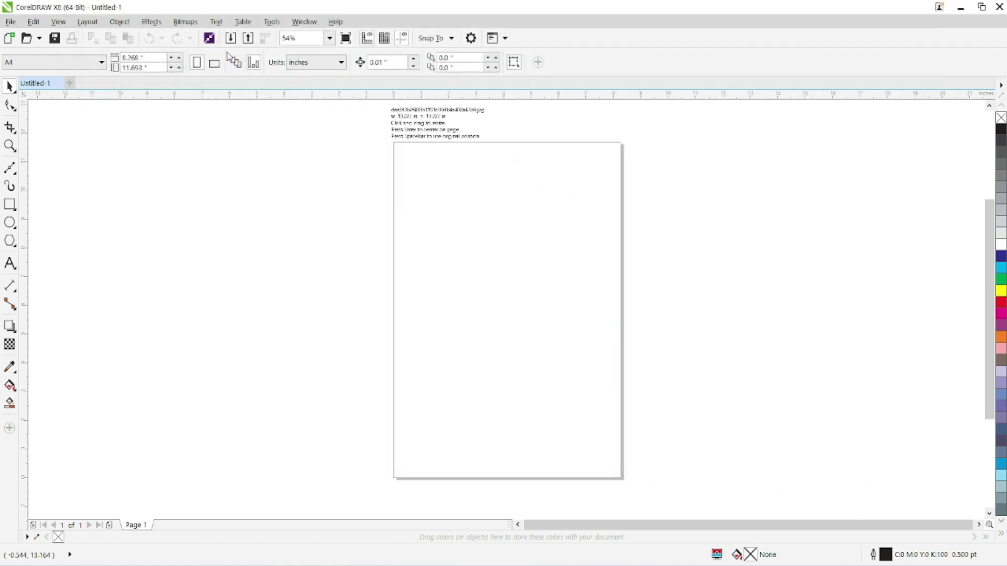
key("Return")
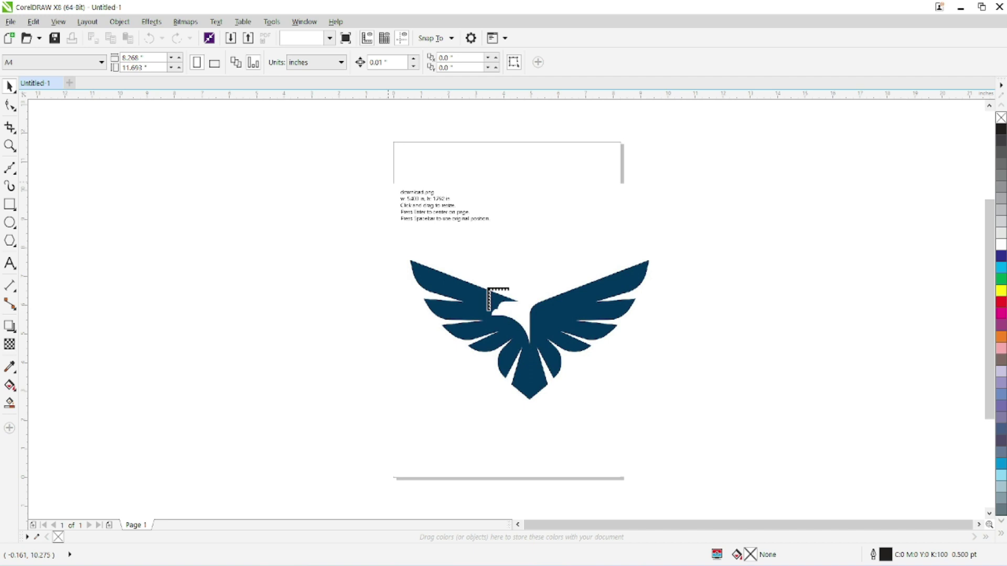
left_click(247, 193)
Enlarge the lion image proportionally and arrange it to the left of the eagle image with clear space between them.
left_click_drag(450, 321, 469, 266)
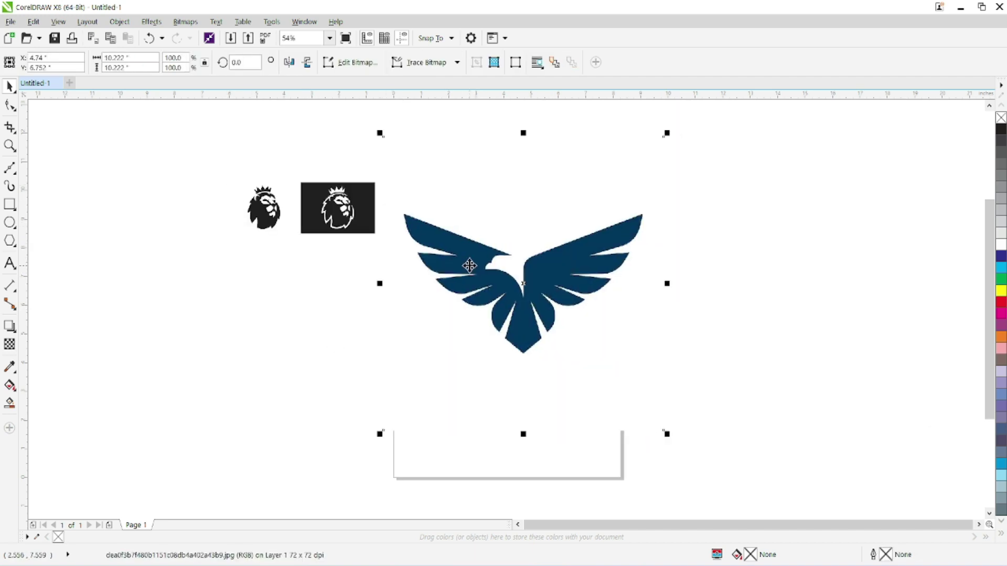
left_click(321, 231)
scroll(250, 203, "up", 5)
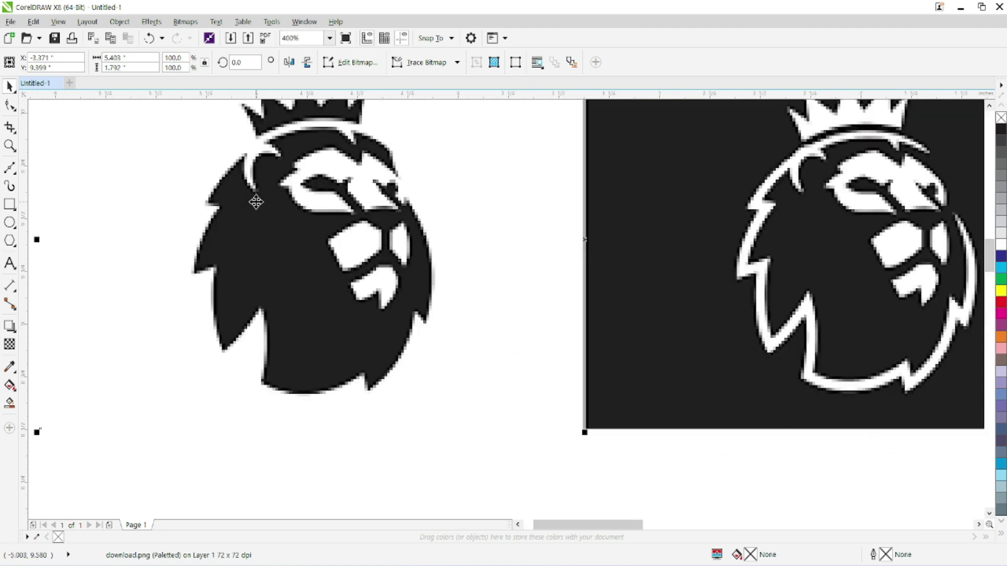
scroll(267, 203, "up", 1)
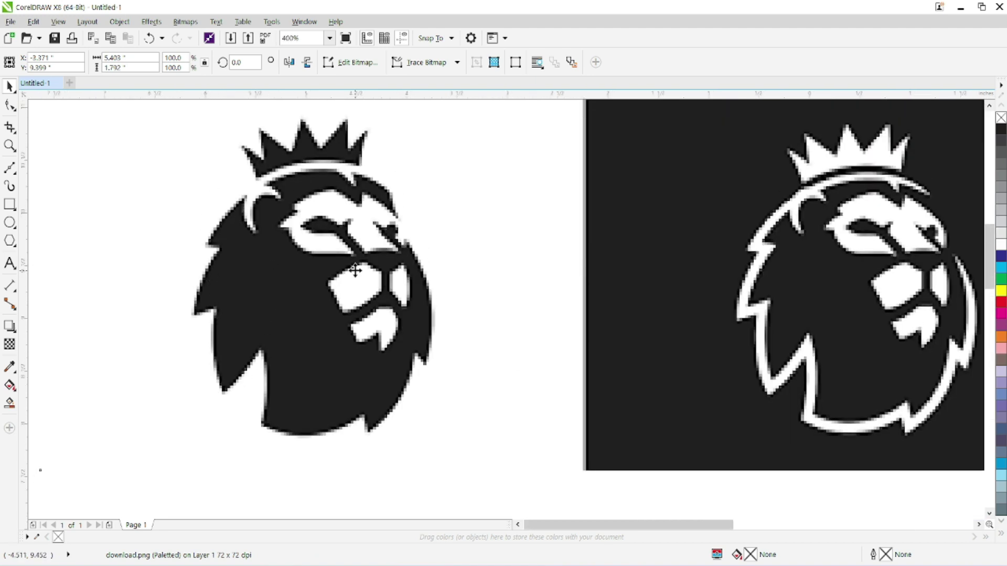
scroll(353, 273, "down", 2)
scroll(696, 360, "down", 2)
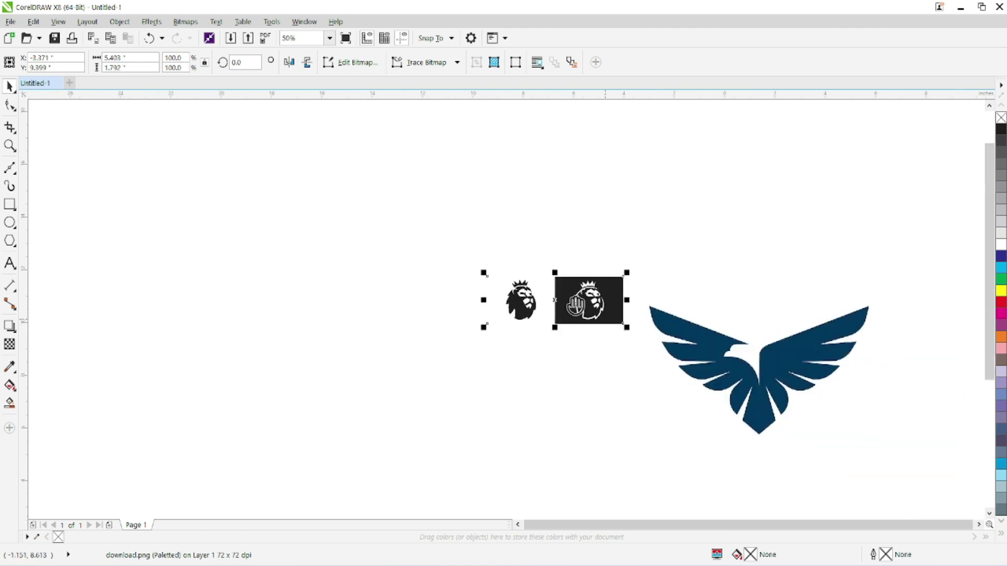
left_click_drag(555, 292, 868, 401)
left_click_drag(569, 344, 334, 334)
left_click_drag(351, 286, 290, 343)
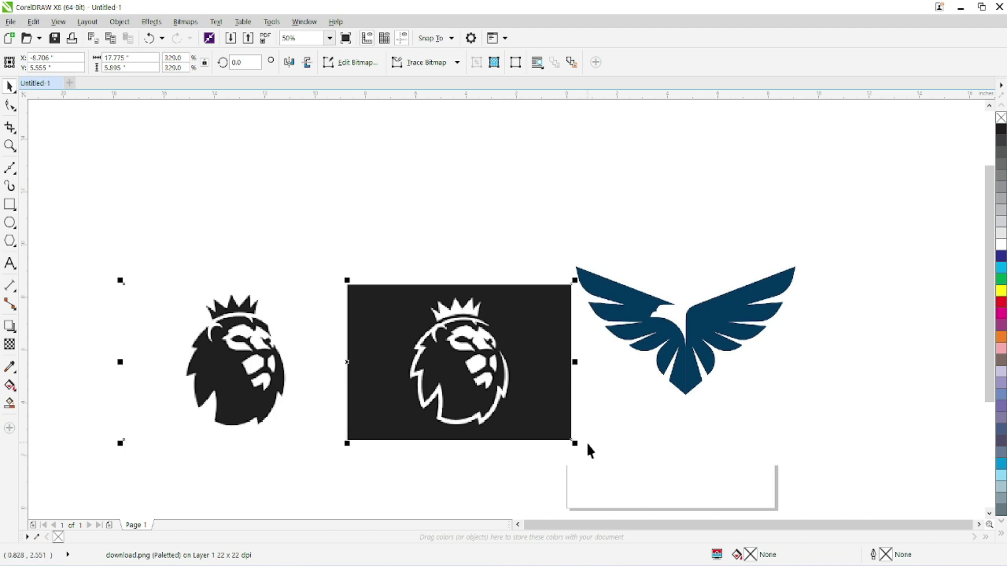
left_click_drag(573, 446, 420, 389)
left_click_drag(654, 329, 635, 338)
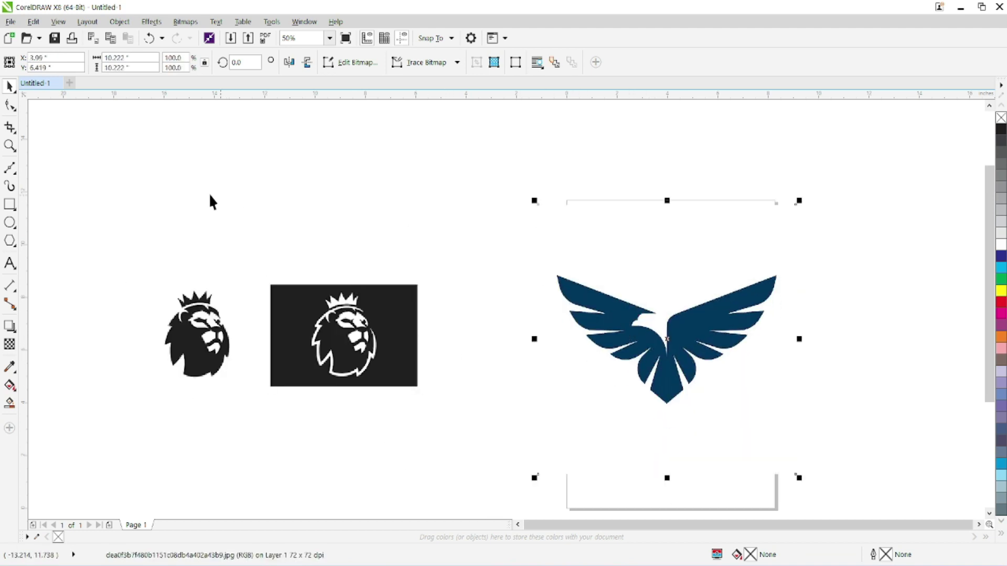
left_click(10, 168)
left_click(11, 169)
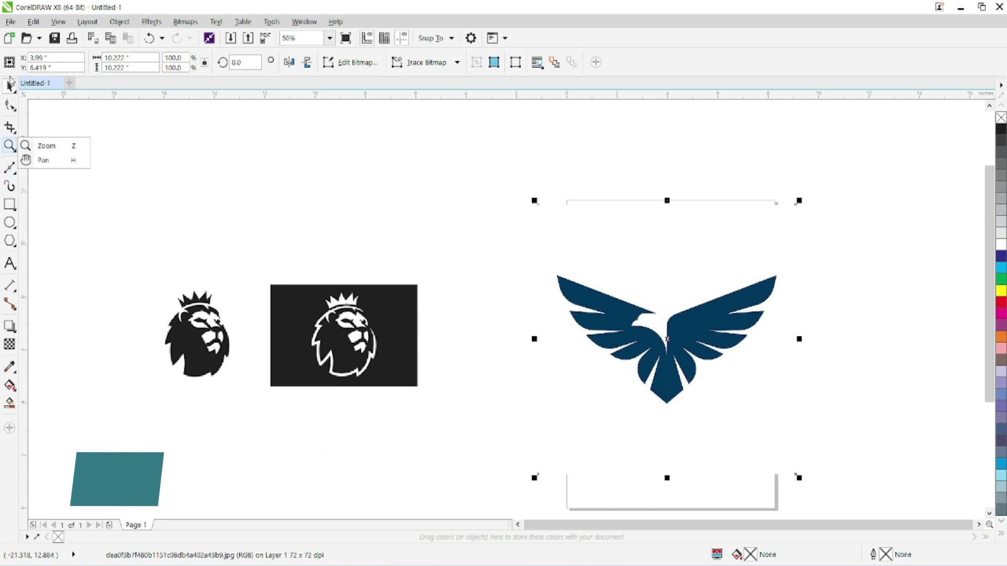
left_click(10, 87)
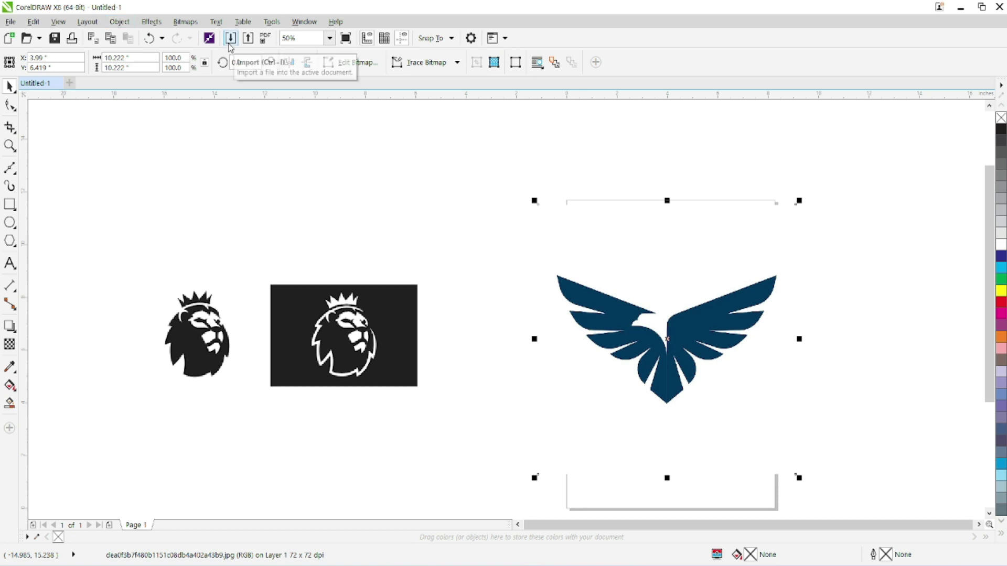
left_click(8, 21)
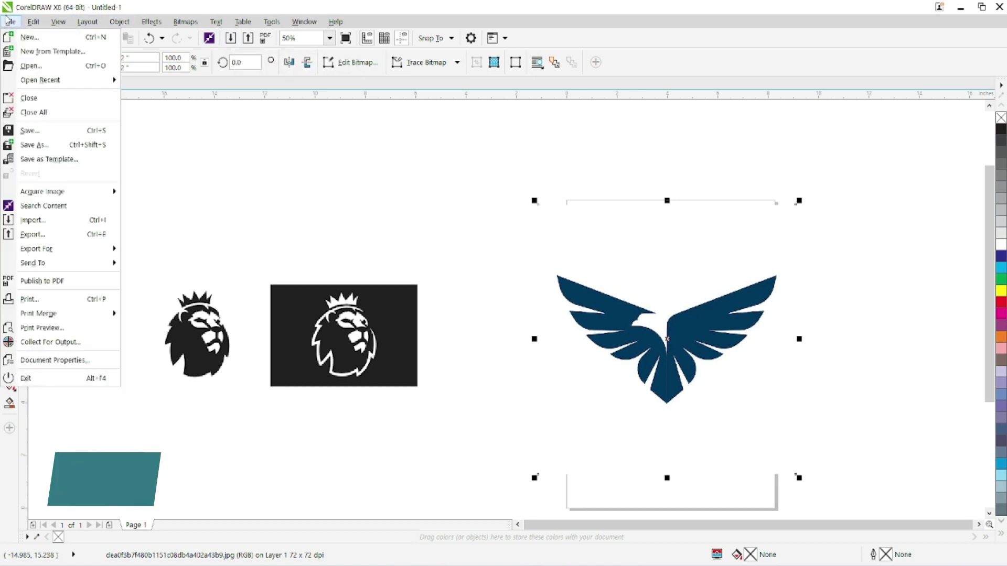
left_click(188, 27)
left_click(120, 21)
left_click(119, 22)
left_click(119, 22)
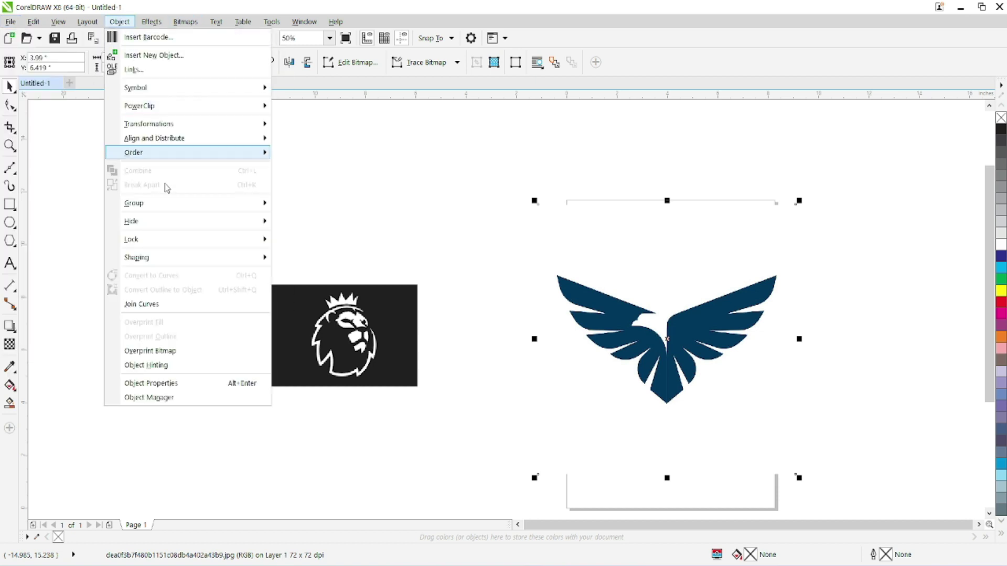
Lock the eagle bitmap in place on the page.
mouse_move(158, 240)
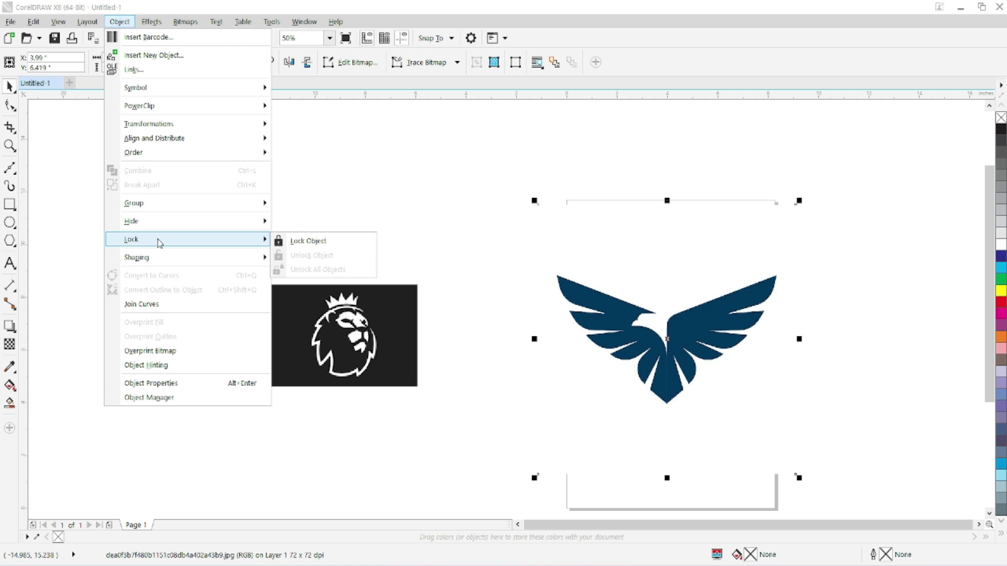
left_click(310, 240)
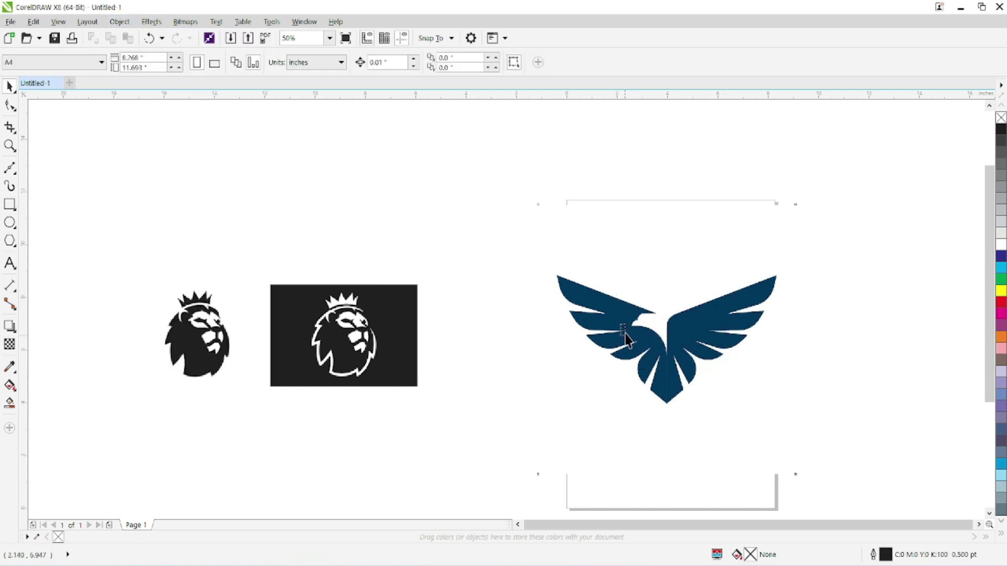
Start a Bézier outline at the inner tip above the eagle's head and trace the left wing's uppermost feather with straight segments.
left_click_drag(604, 300, 396, 251)
scroll(487, 299, "up", 2)
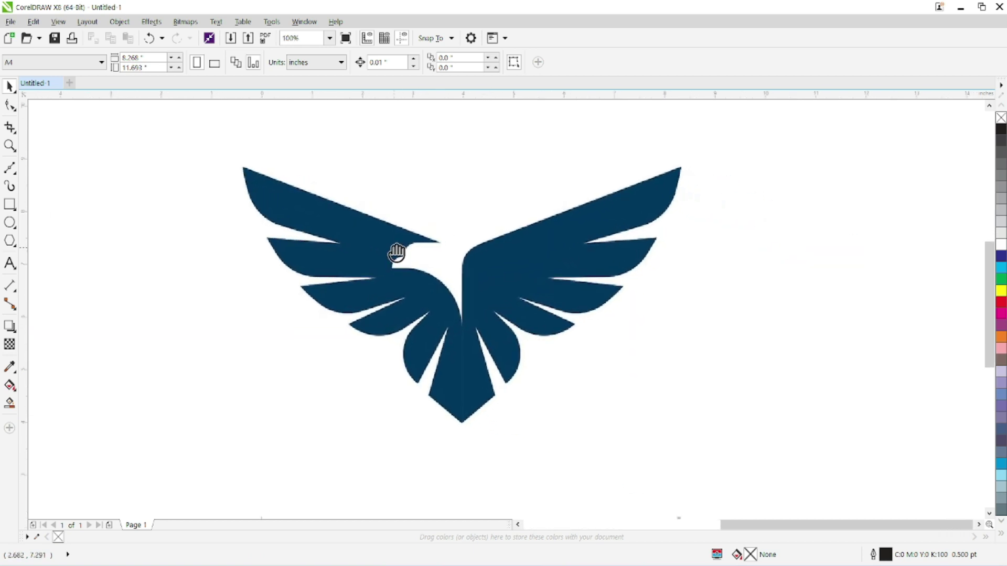
left_click(6, 169)
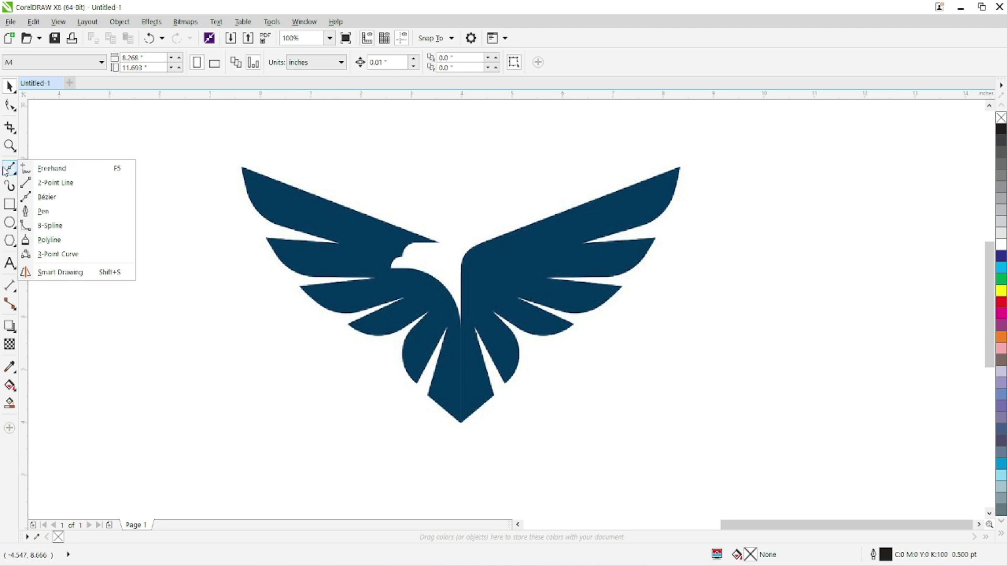
left_click(59, 200)
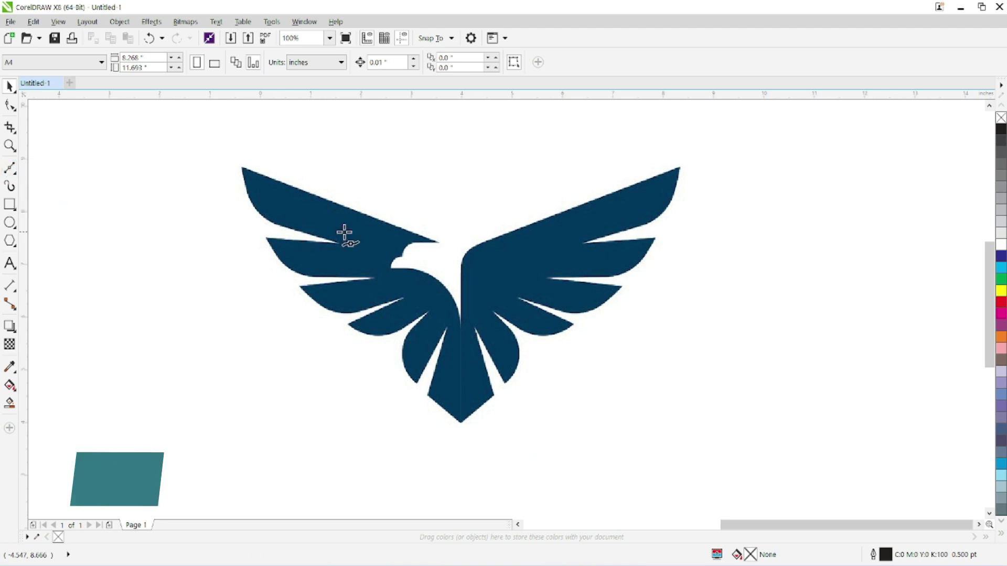
left_click(440, 243)
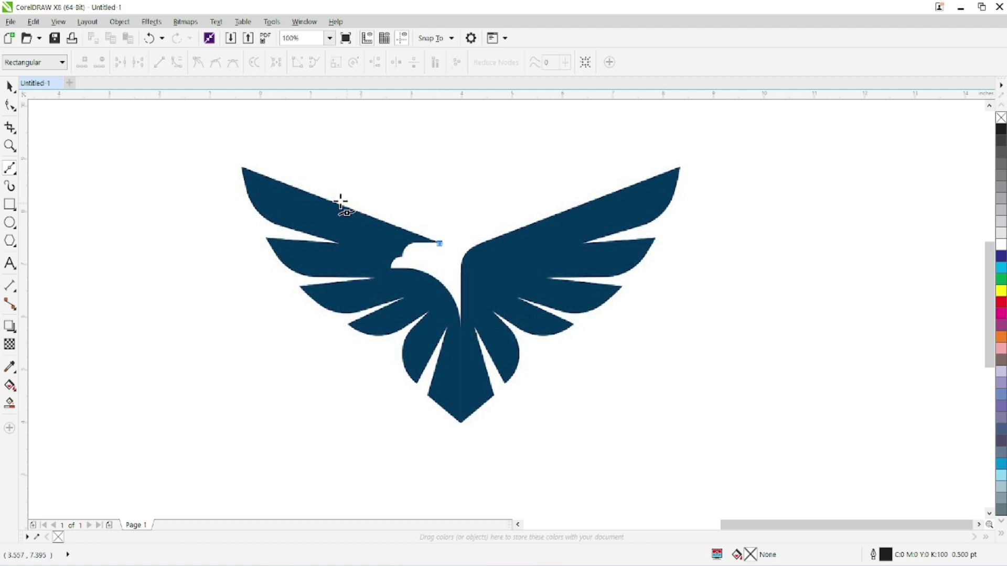
left_click(240, 166)
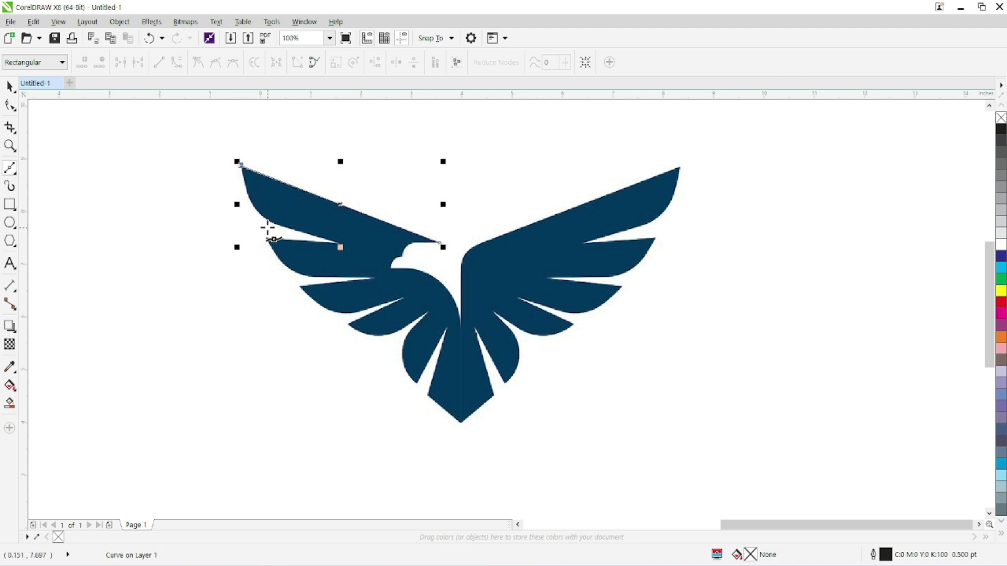
left_click_drag(276, 227, 302, 234)
left_click(341, 246)
Continue the Bézier outline with straight segments around the left wing's remaining feathers to the notch beside the tail.
left_click(267, 239)
left_click(310, 276)
left_click(376, 278)
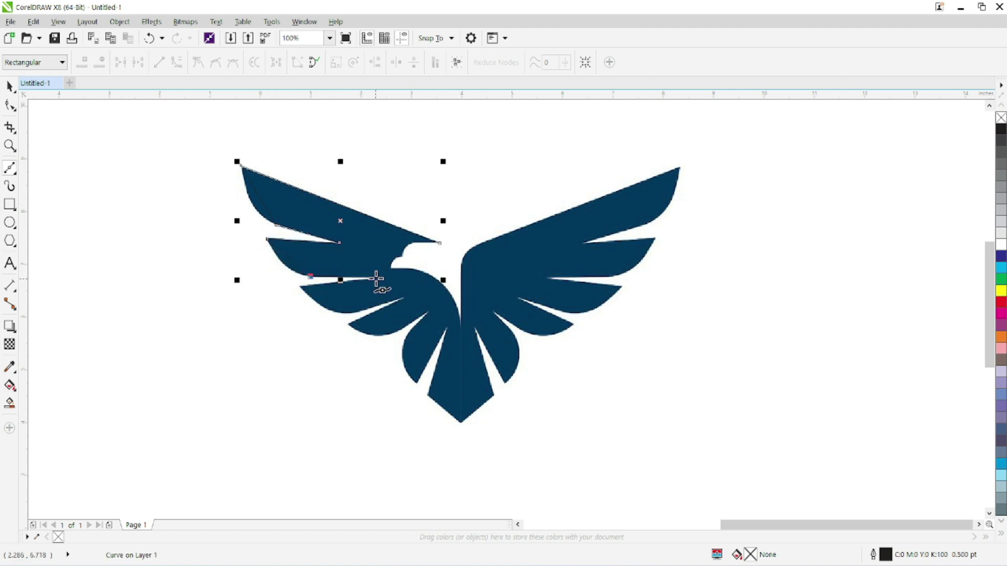
left_click(299, 286)
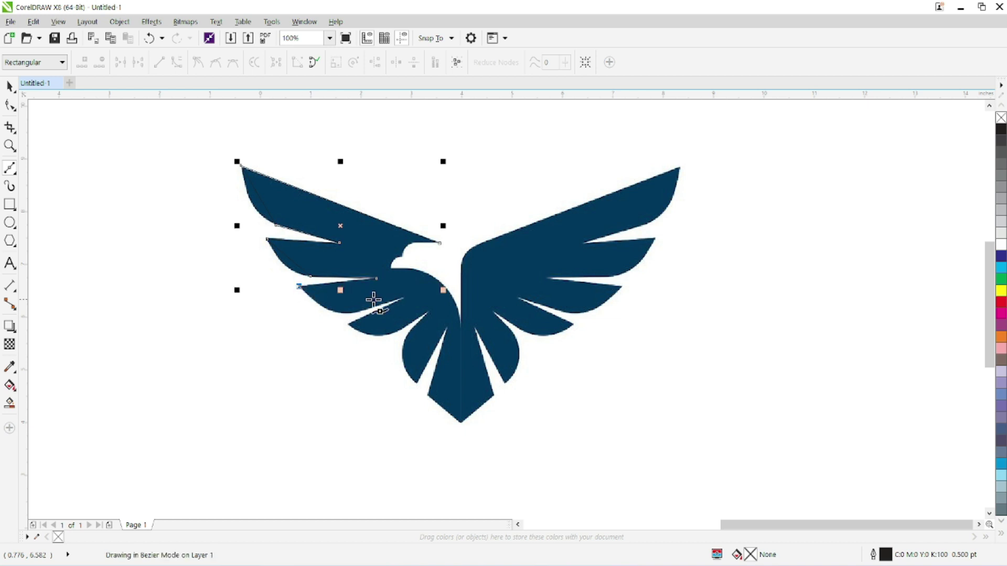
left_click(361, 310)
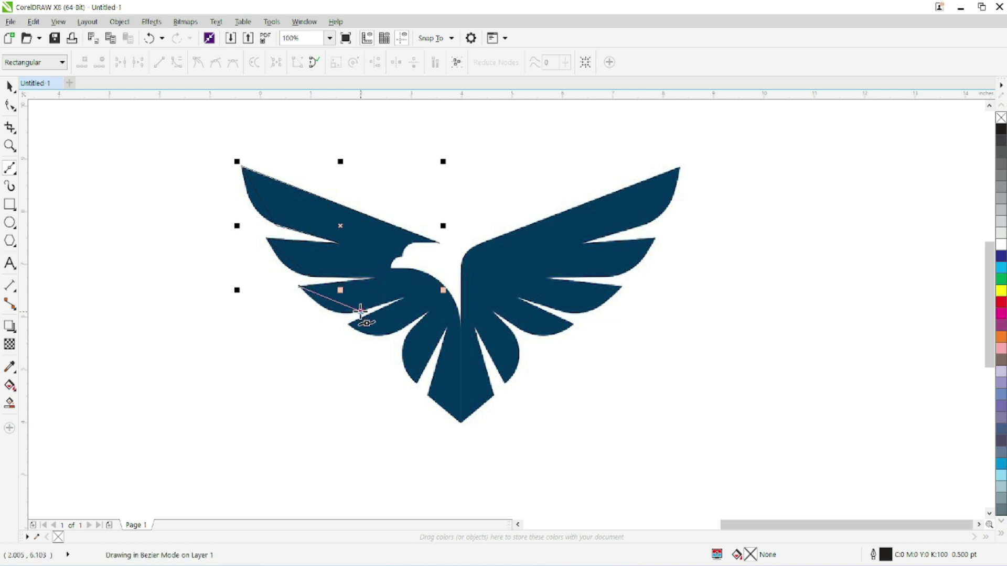
left_click(405, 298)
left_click(349, 325)
left_click(401, 328)
left_click(430, 310)
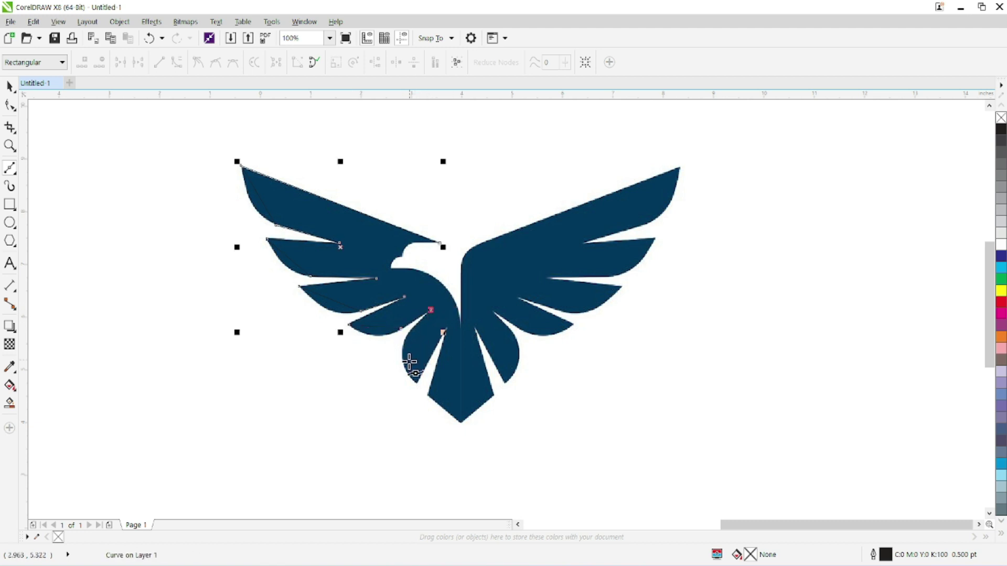
left_click(418, 385)
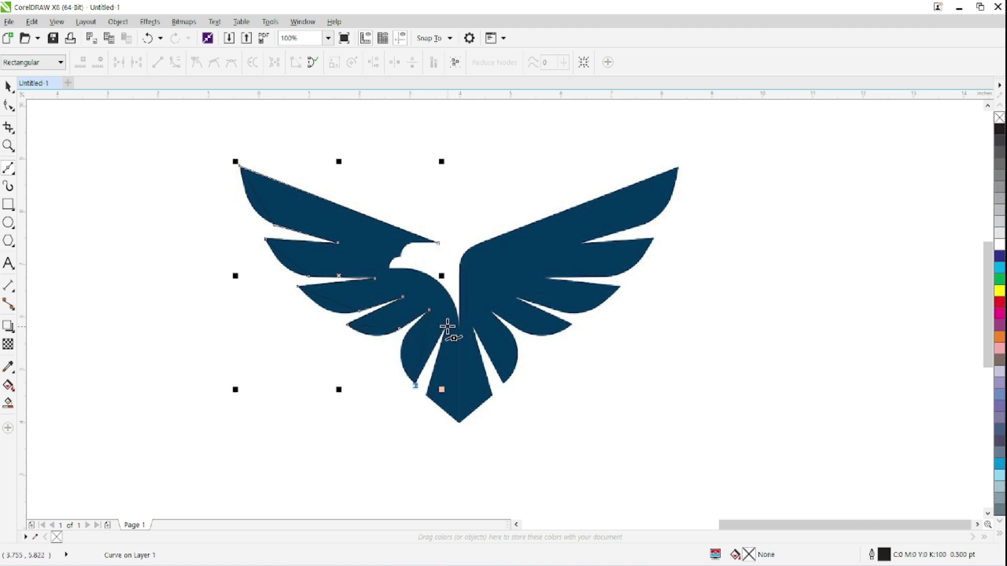
left_click(449, 326)
Trace the pointed tail with straight Bézier segments up to the notch on its right side.
left_click(429, 393)
left_click(458, 420)
left_click(494, 397)
left_click(472, 328)
Continue the Bézier outline around the right wing's feathers, from the lowest feather up to the uppermost wing tip.
left_click(503, 383)
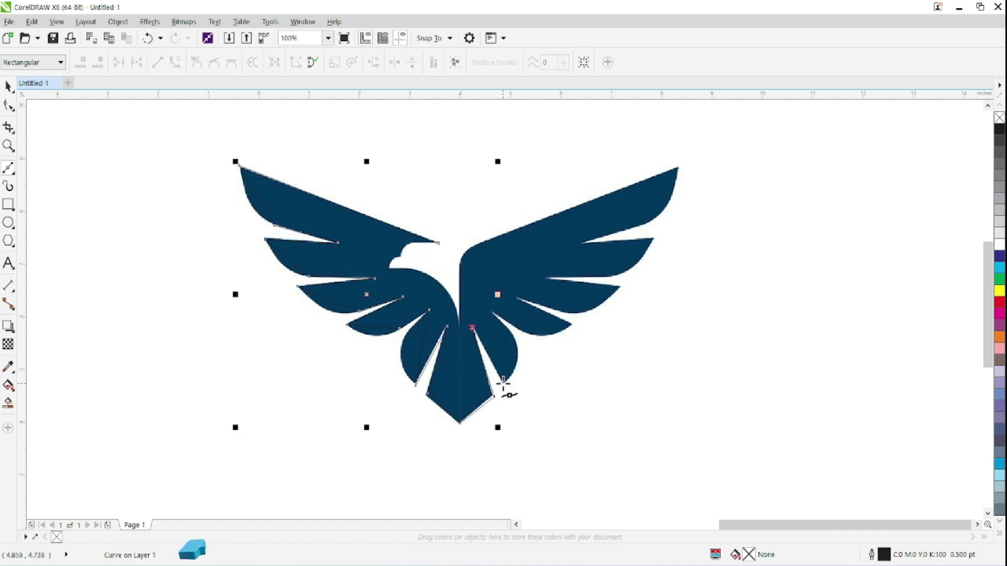
left_click(494, 313)
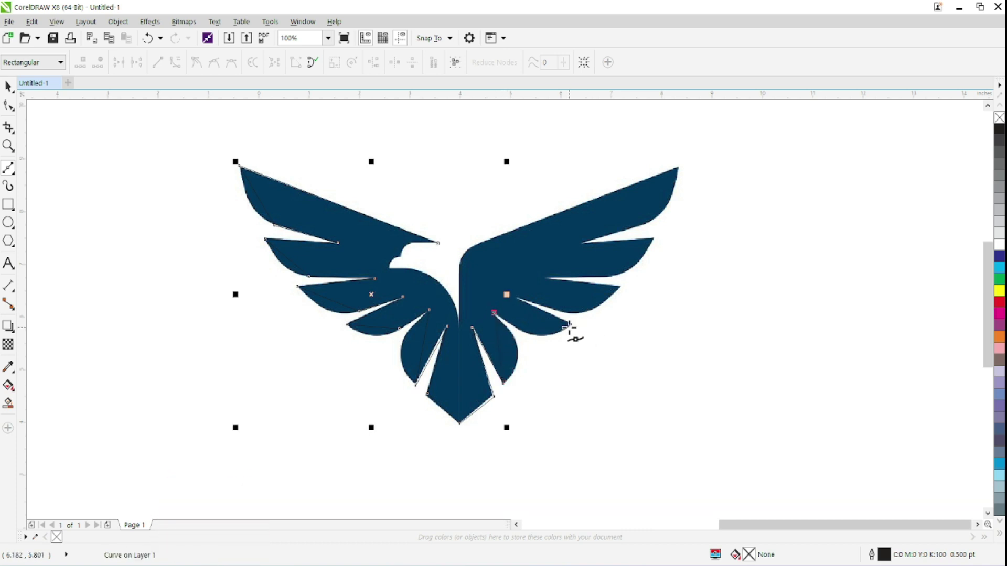
left_click(574, 324)
left_click(517, 297)
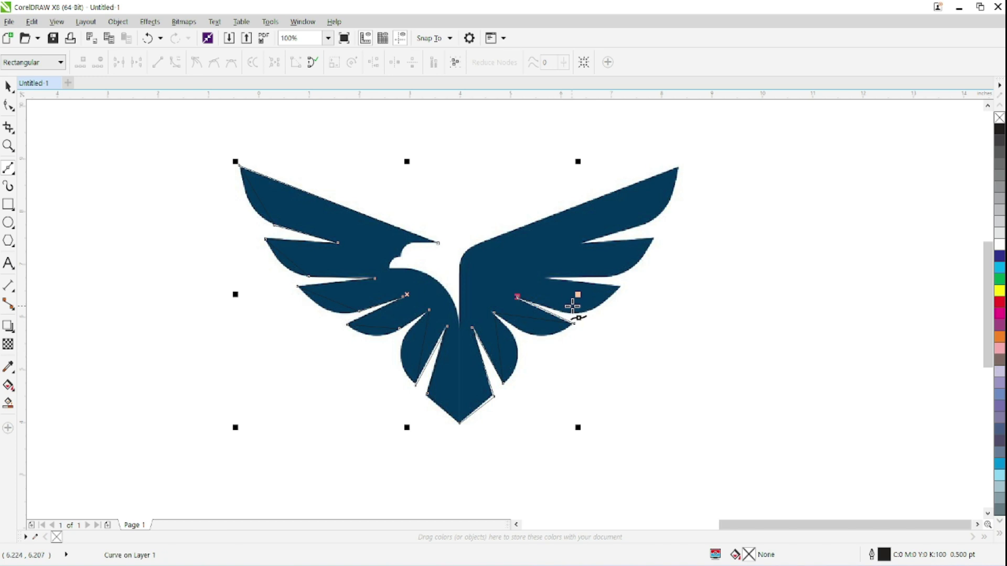
left_click(620, 288)
left_click(546, 278)
left_click(608, 277)
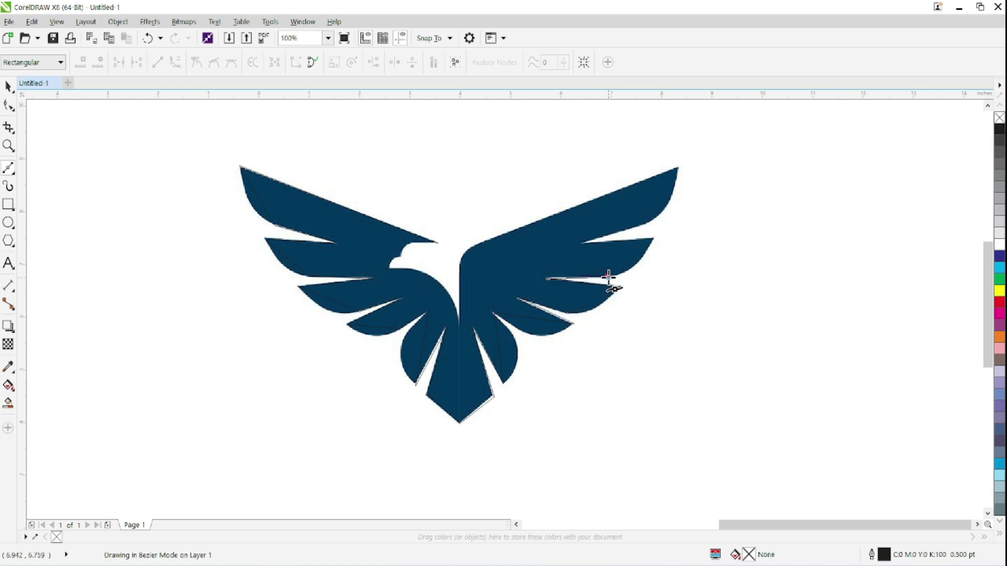
left_click(652, 239)
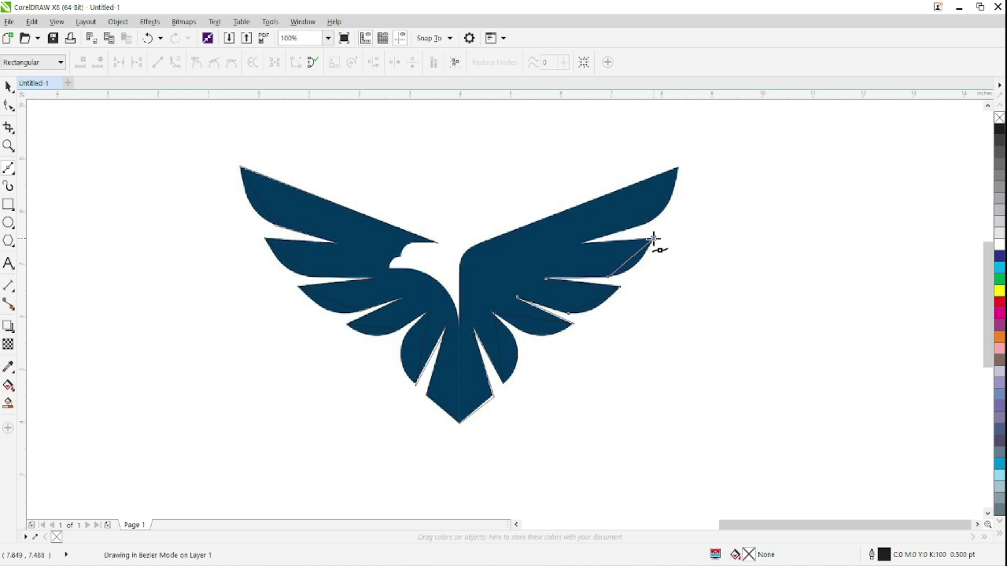
left_click(583, 245)
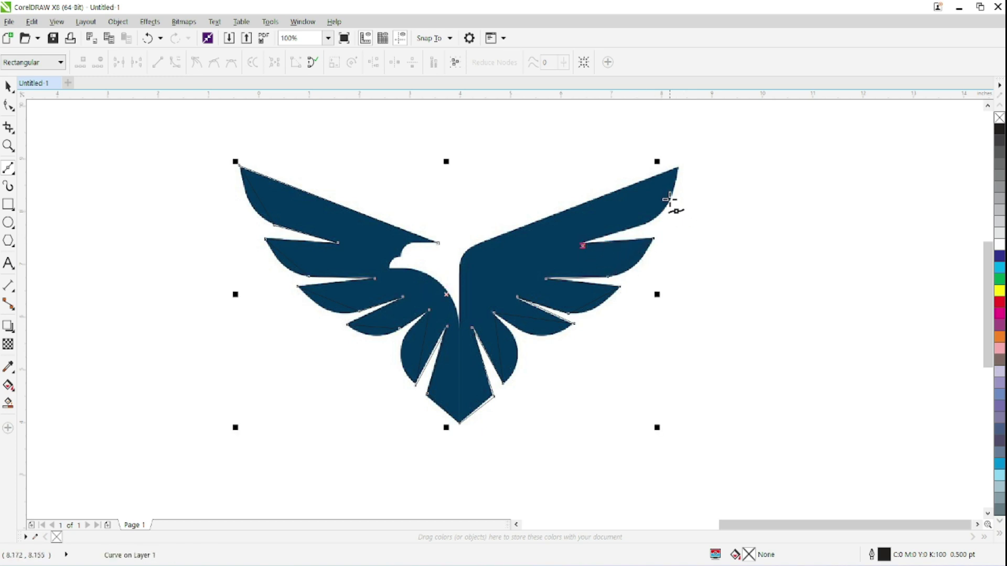
left_click(649, 223)
left_click(677, 166)
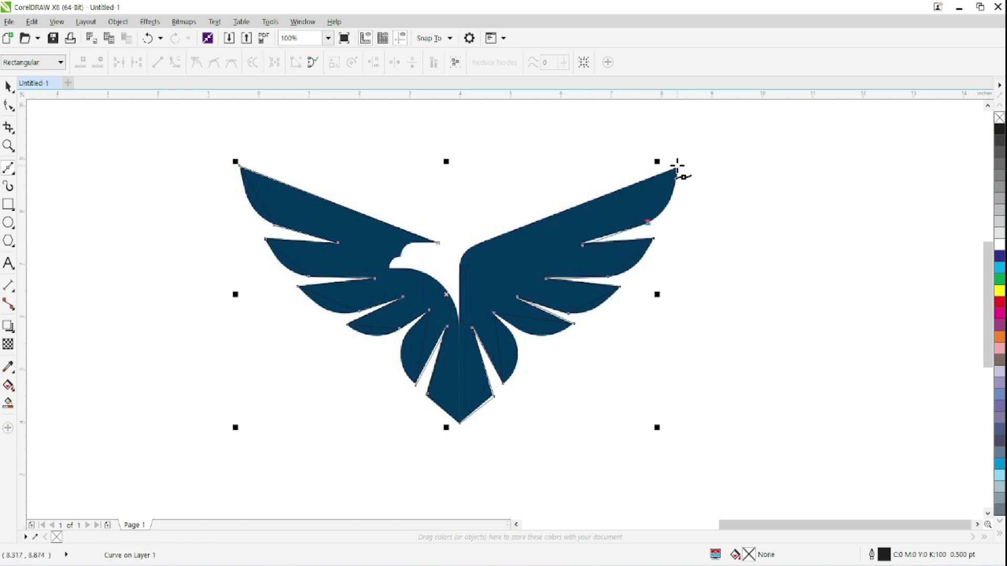
Trace the right wing's upper and inner edges, the neck and the beak, and close the outline at its starting point.
left_click(479, 243)
left_click(460, 273)
left_click(460, 331)
left_click(389, 268)
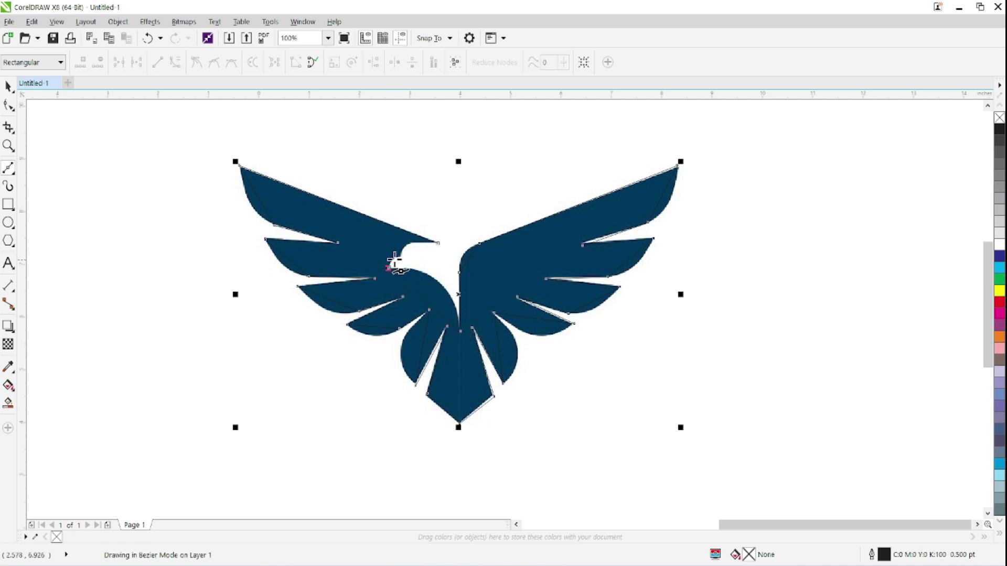
left_click(402, 256)
left_click(417, 243)
left_click(439, 243)
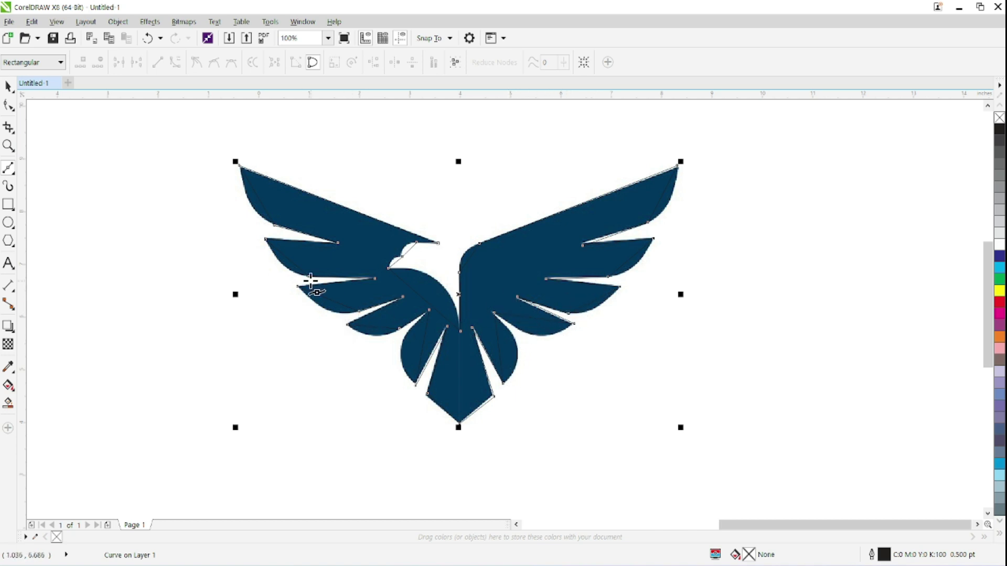
Select all nodes of the eagle outline with the Shape tool and convert its line segments to curves.
left_click(9, 107)
left_click_drag(204, 115, 733, 446)
left_click_drag(216, 131, 715, 462)
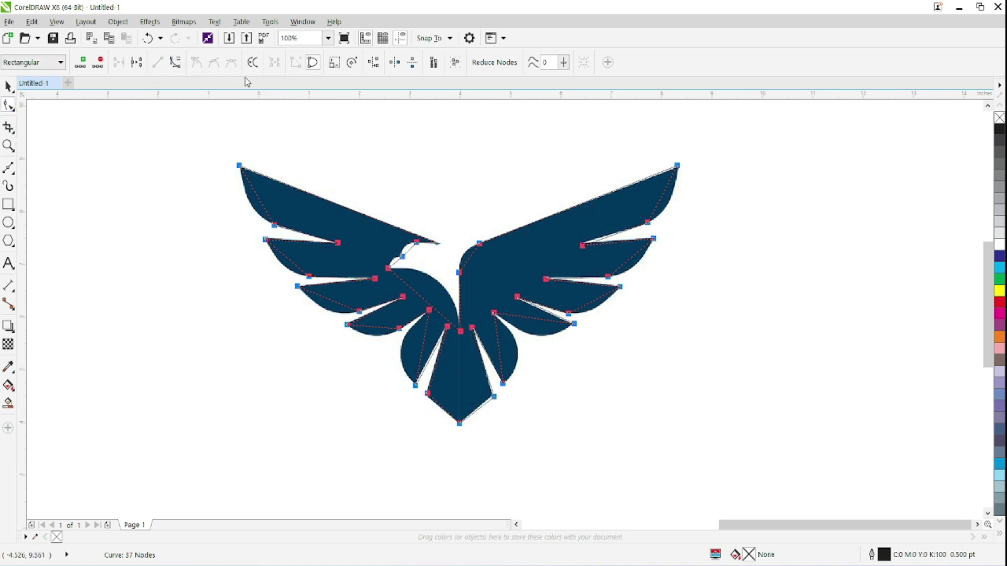
left_click(176, 67)
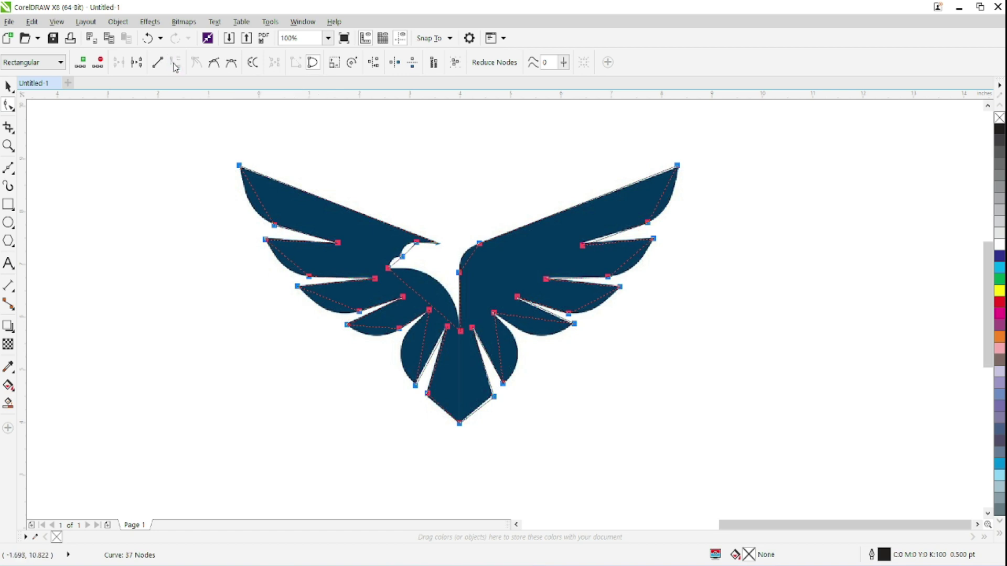
left_click(283, 209)
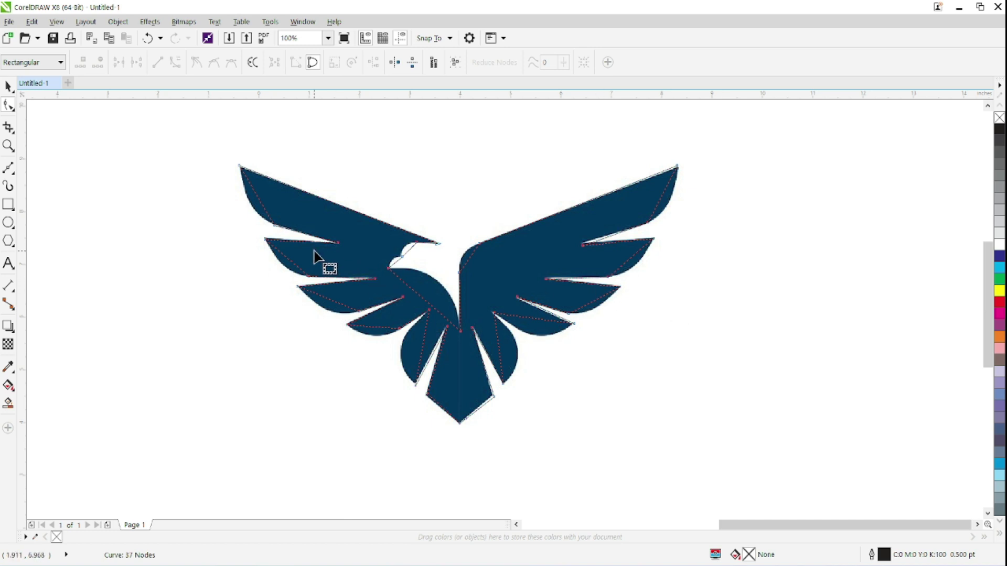
Fit the left wing's uppermost feather by moving its corner nodes onto the image edge and bending the outer segment along the feather's curve.
scroll(341, 287, "up", 5)
scroll(340, 288, "down", 2)
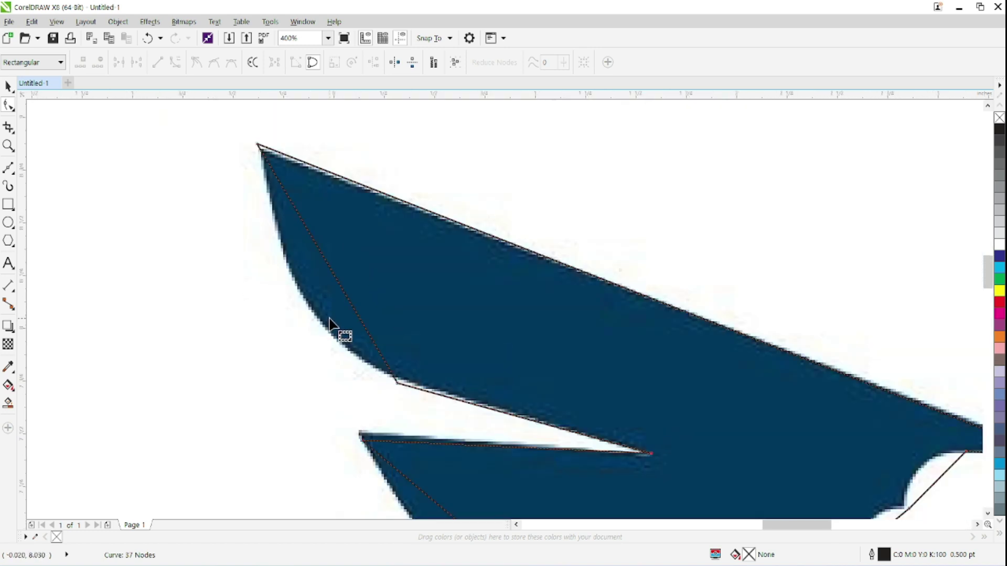
left_click_drag(398, 383, 394, 379)
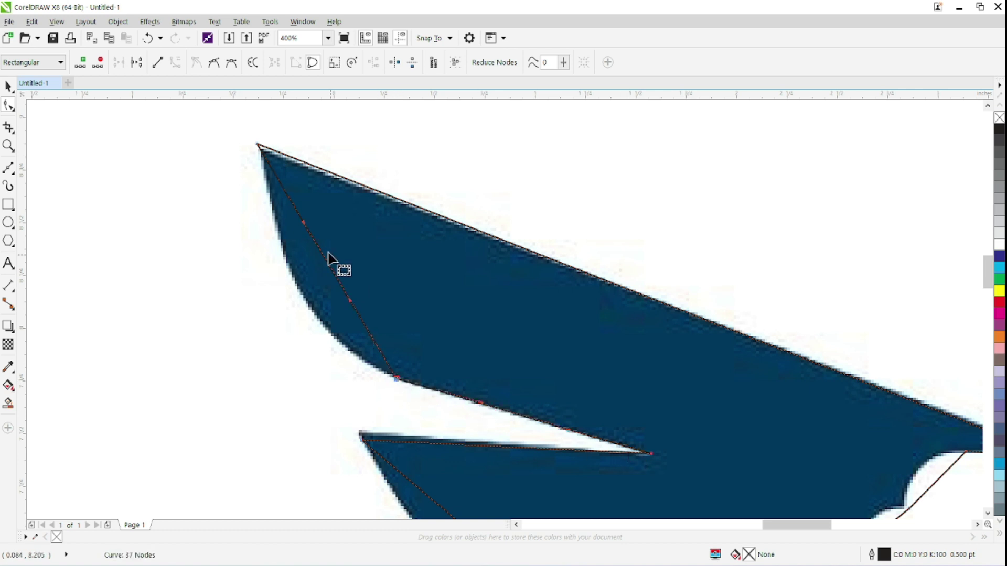
left_click_drag(322, 257, 300, 297)
left_click_drag(258, 143, 260, 151)
left_click_drag(273, 288, 271, 266)
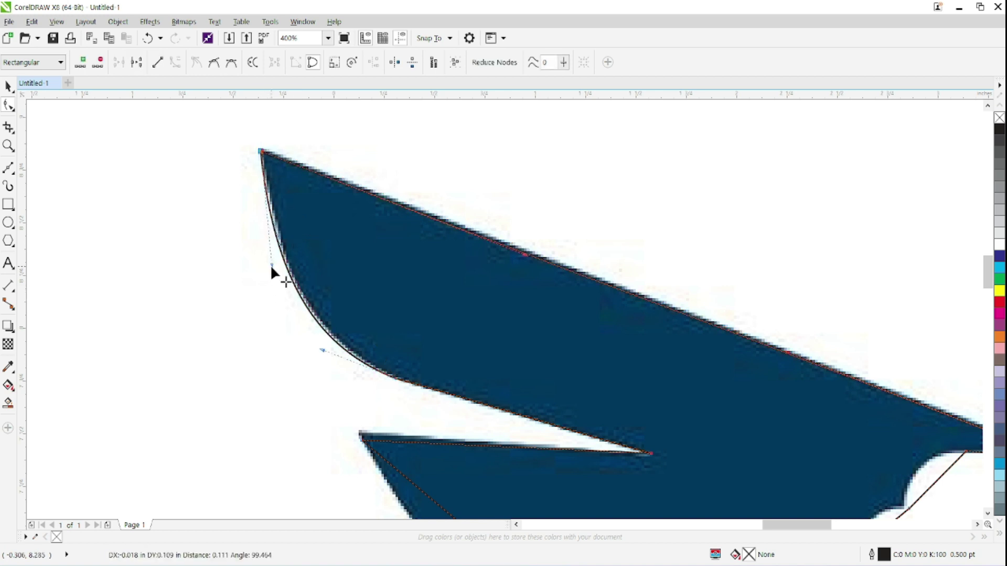
left_click_drag(320, 350, 304, 331)
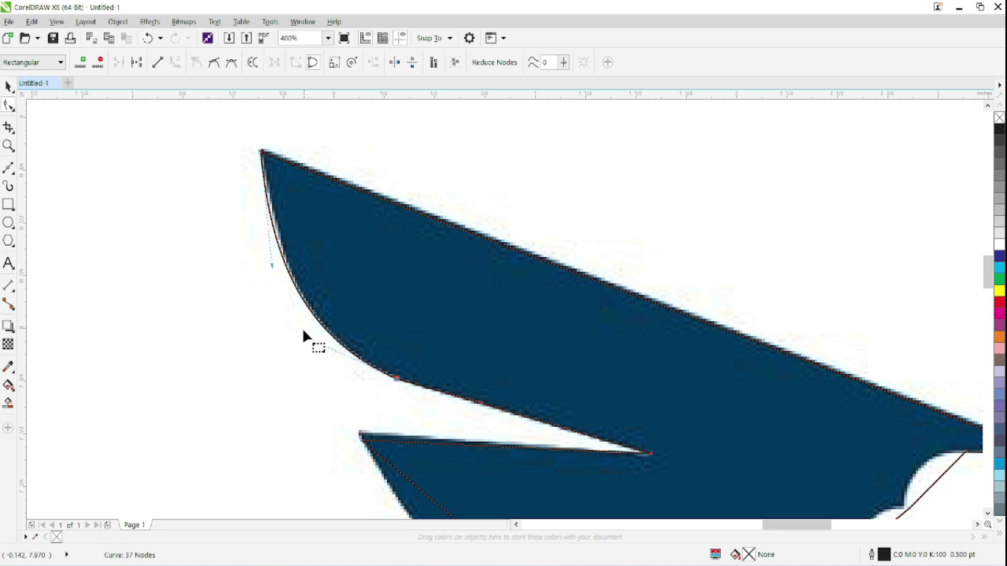
left_click(262, 155)
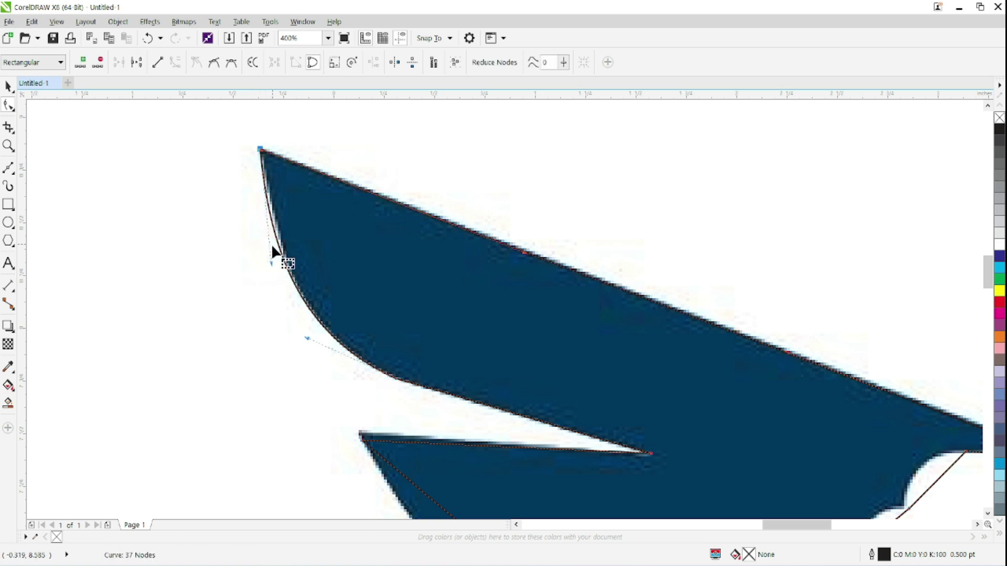
left_click_drag(272, 266, 282, 288)
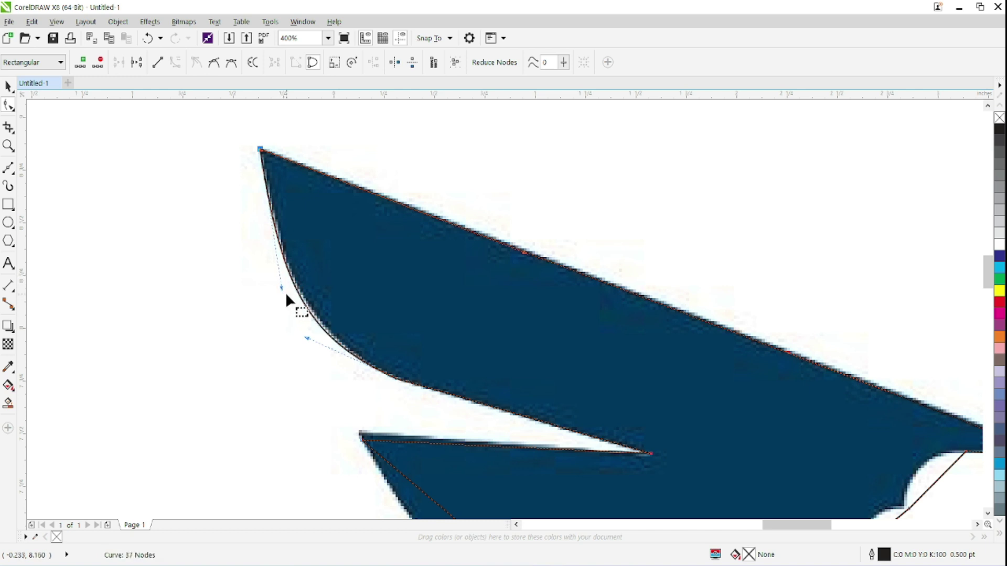
left_click_drag(306, 338, 327, 351)
Align the nodes at the wing's inner tip, head top and beak with the image, and bend the forehead segment to match its curve.
scroll(687, 327, "down", 1)
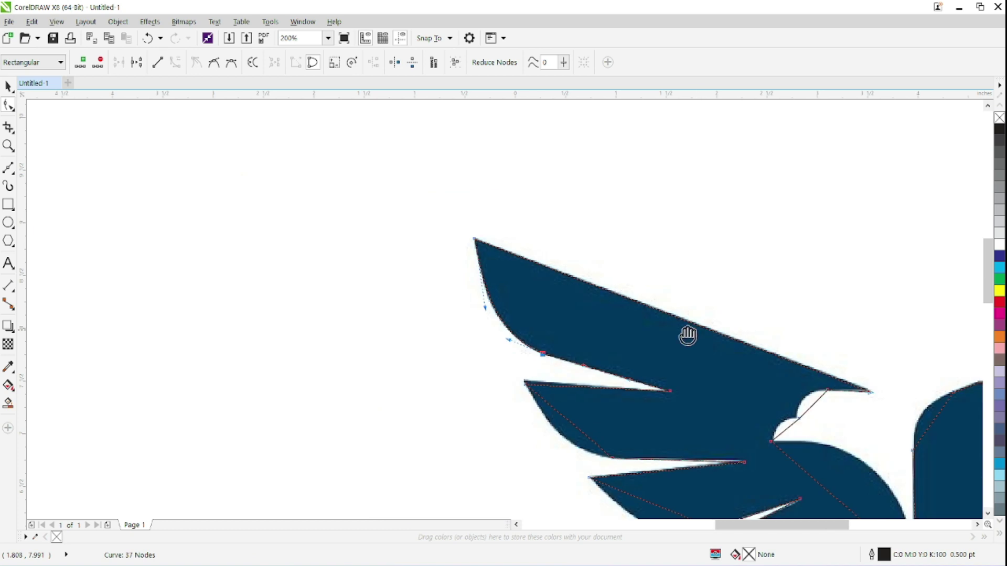
left_click_drag(688, 333, 478, 291)
scroll(646, 346, "up", 1)
left_click_drag(681, 358, 682, 352)
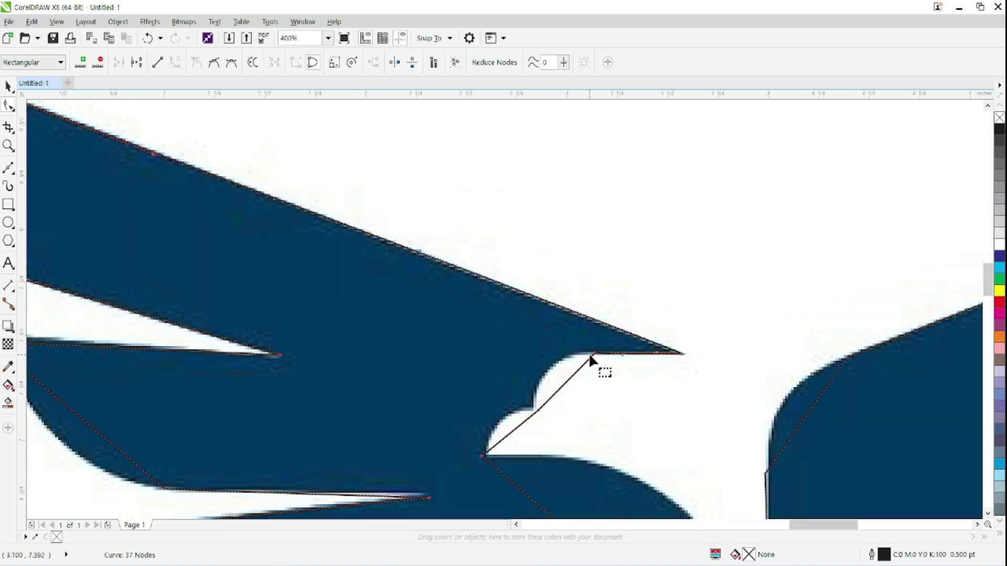
left_click_drag(594, 353, 574, 355)
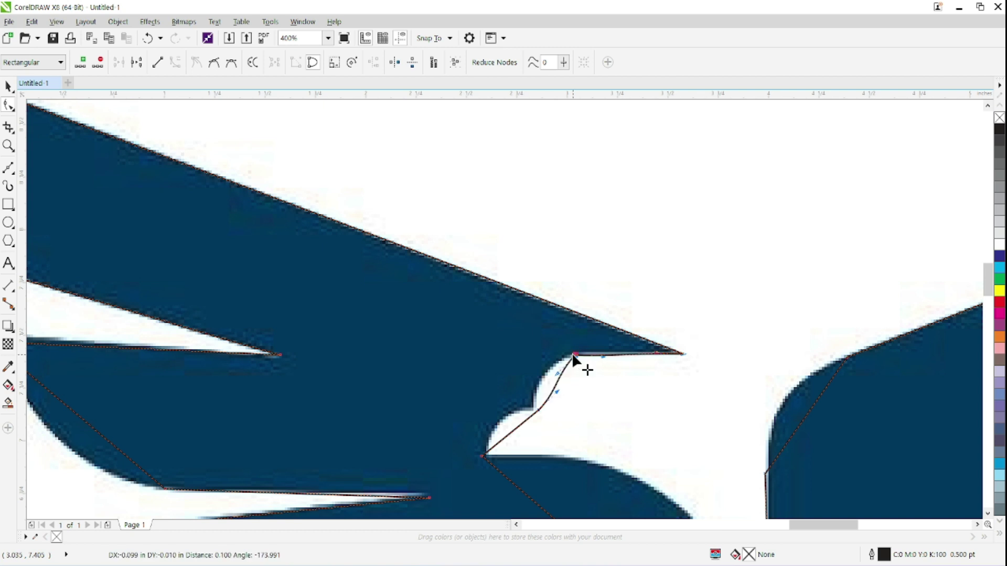
left_click(538, 408)
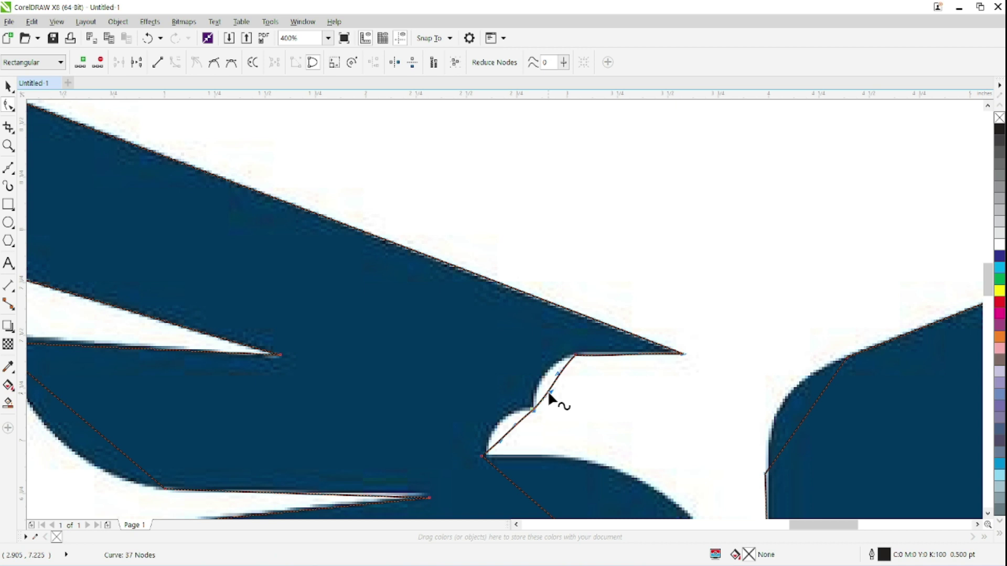
left_click_drag(549, 390, 481, 360)
left_click_drag(457, 412, 524, 344)
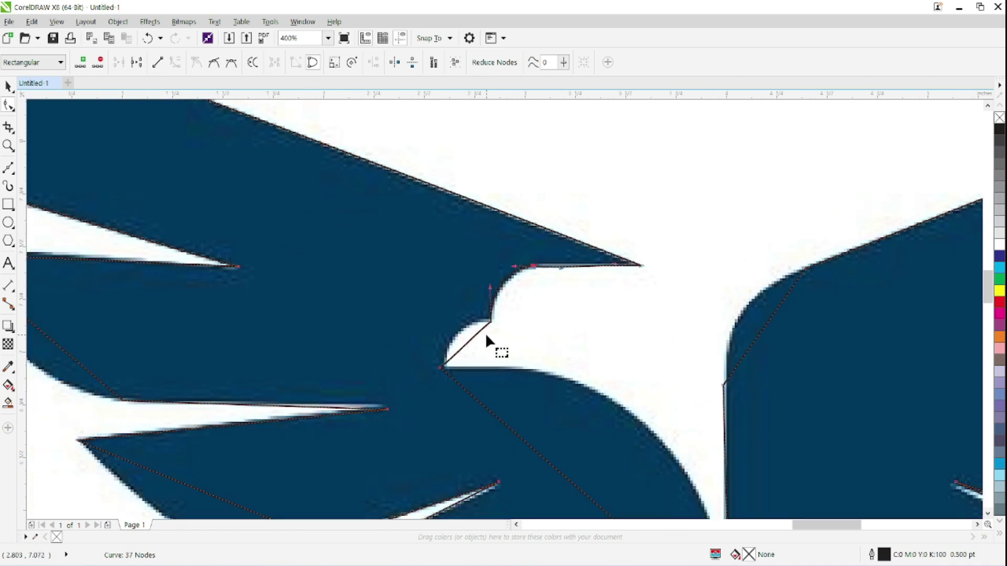
Bend the short segment below the forehead along the image's curve and align the node at its lower end.
left_click_drag(467, 342, 458, 329)
left_click(441, 368)
left_click_drag(441, 369, 443, 368)
left_click(462, 325)
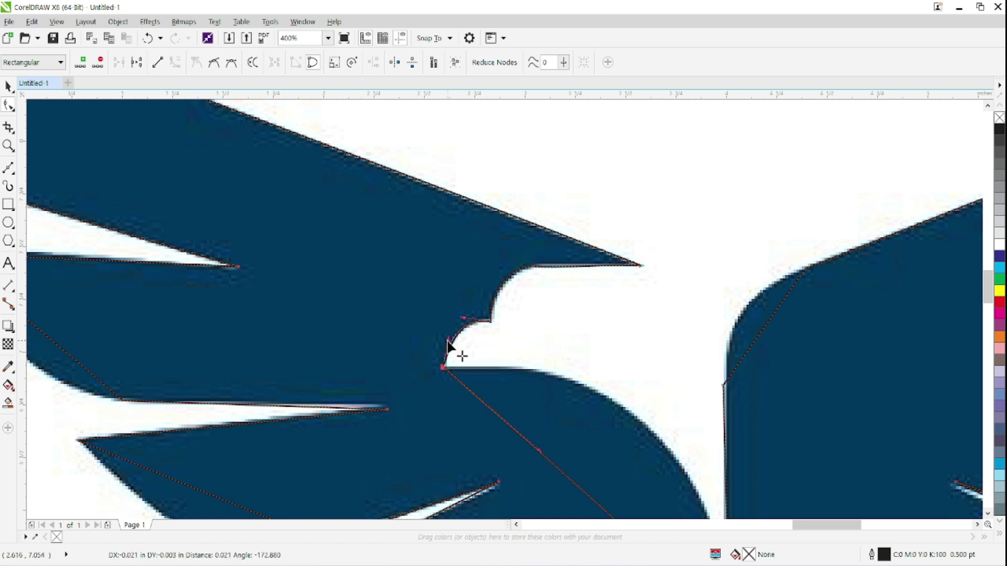
Move the node at the neck's lower point onto the image and bend the long neck segment along the curved edge.
left_click_drag(517, 364, 436, 253)
left_click_drag(460, 345, 609, 239)
left_click_drag(630, 373, 607, 267)
left_click(625, 407)
left_click_drag(625, 407, 624, 391)
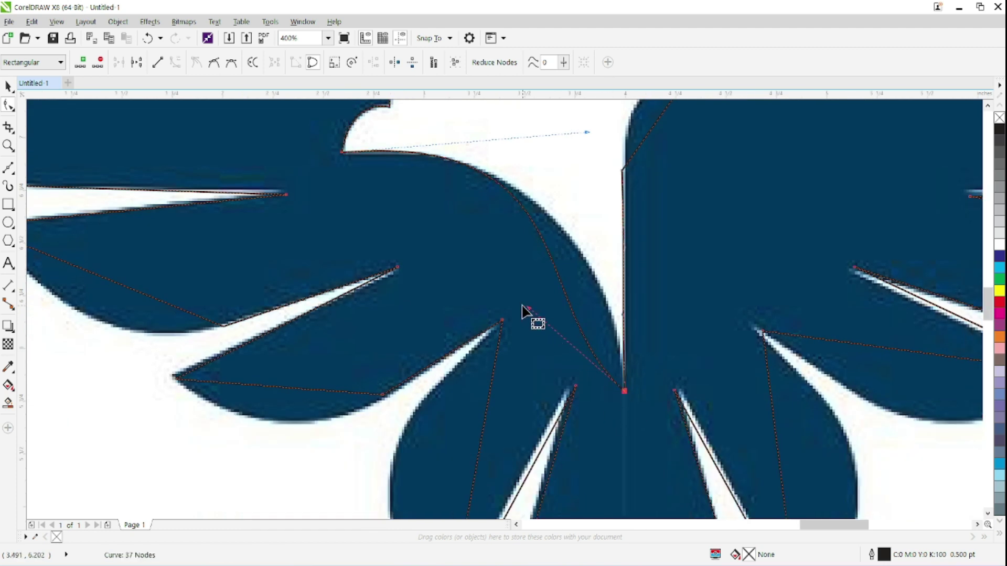
left_click_drag(529, 309, 619, 329)
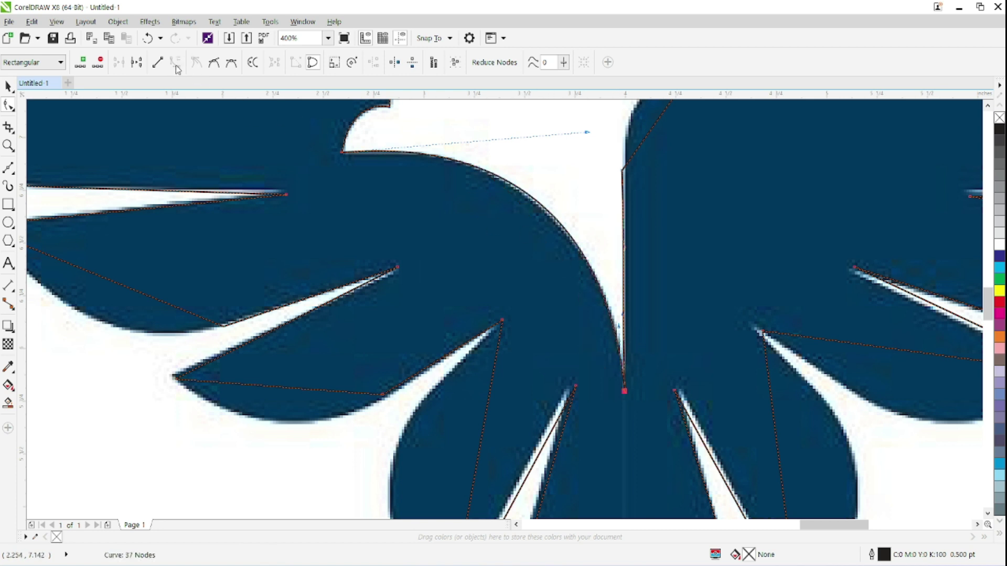
Align the nodes at the right wing's inner shoulder and bend the segment between them around the rounded corner.
scroll(479, 304, "down", 3)
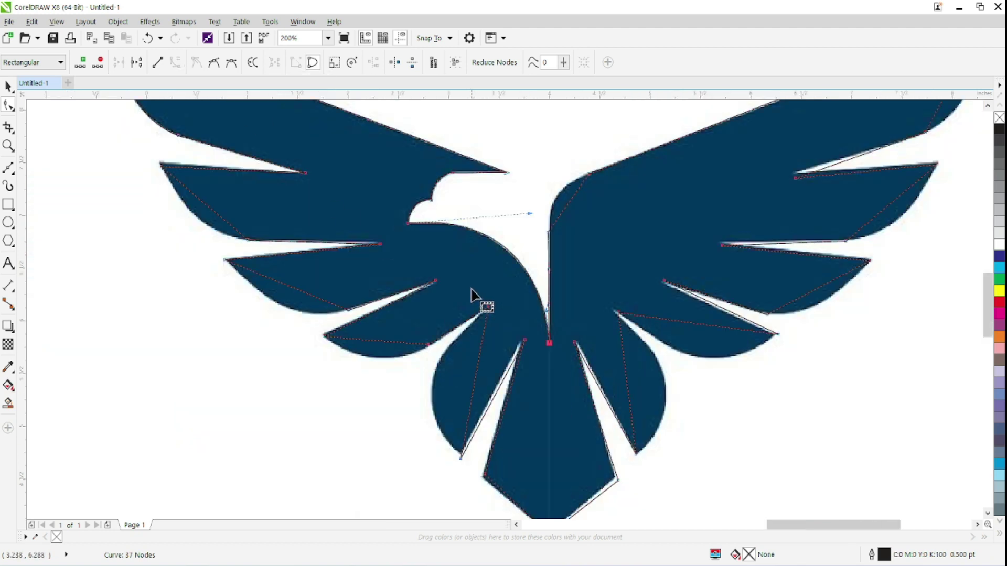
scroll(555, 315, "up", 3)
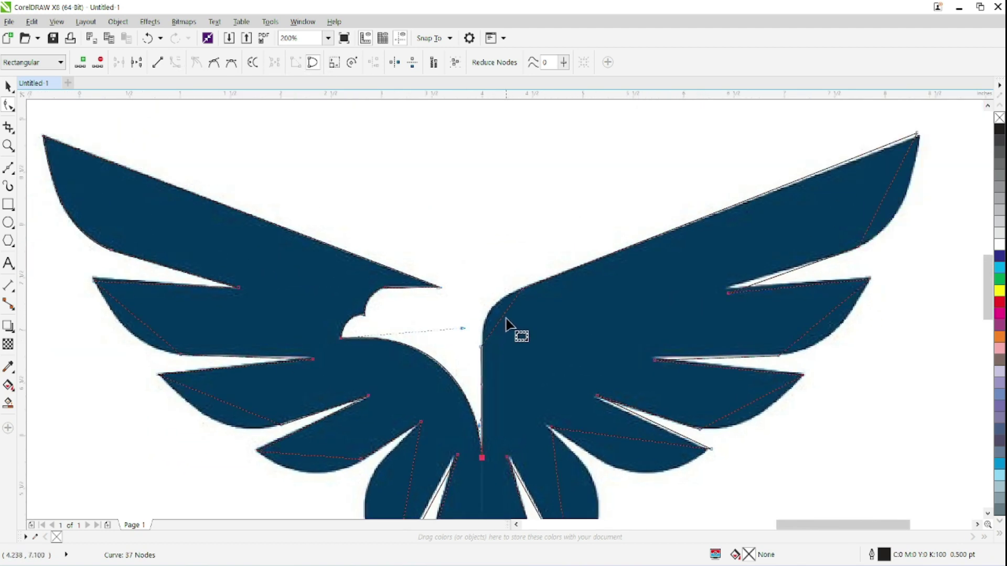
left_click_drag(457, 380, 461, 379)
left_click(499, 329)
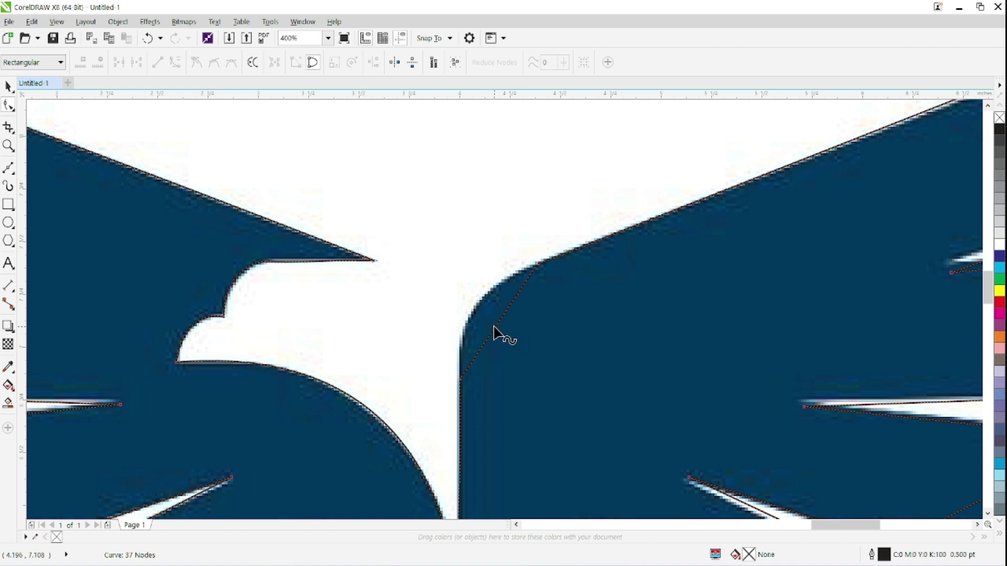
left_click_drag(449, 270, 577, 383)
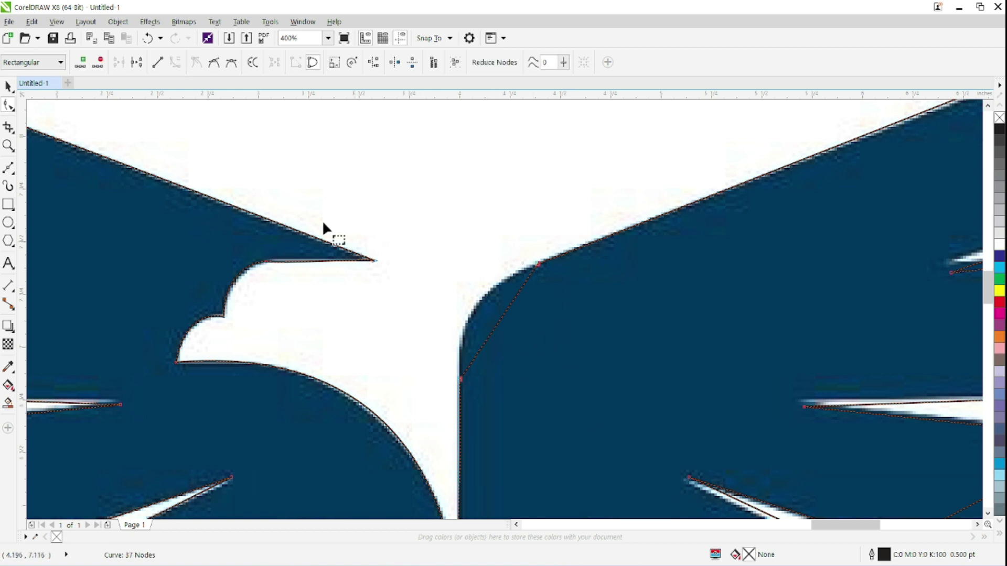
left_click_drag(506, 310, 480, 300)
Fit the right wing's uppermost feather by moving its tip and notch nodes onto the image and bending the outer segment along the feather's curve.
scroll(393, 336, "down", 2)
scroll(561, 256, "up", 1)
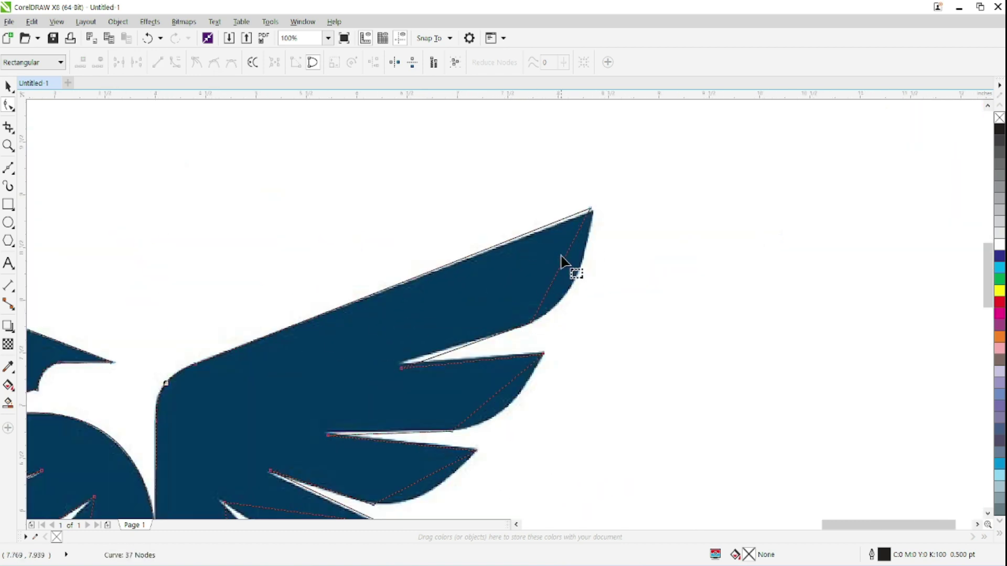
left_click(592, 212)
left_click_drag(593, 213, 595, 210)
scroll(580, 262, "up", 2)
left_click_drag(572, 248, 571, 481)
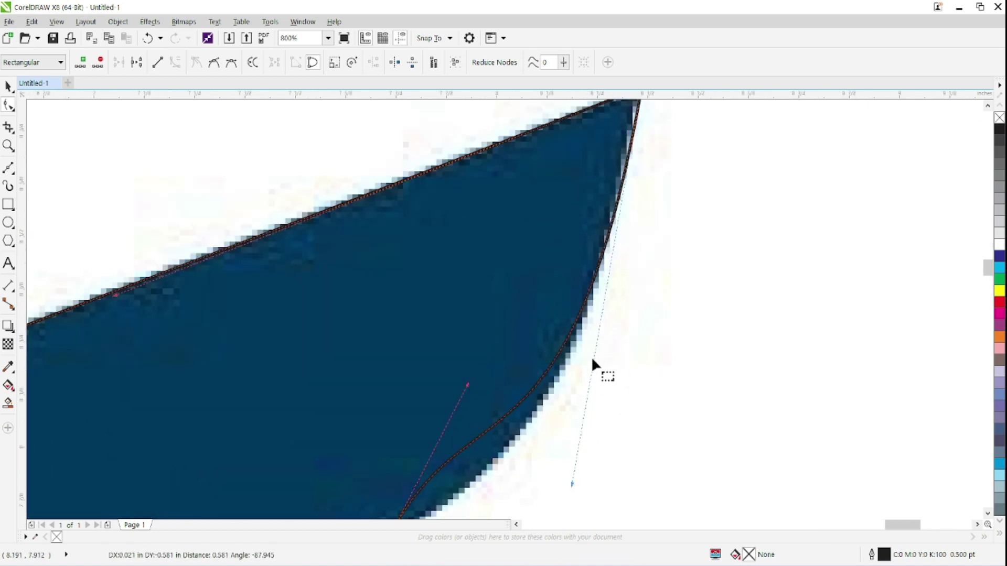
left_click_drag(594, 359, 647, 241)
left_click_drag(516, 273, 492, 391)
scroll(606, 346, "down", 2)
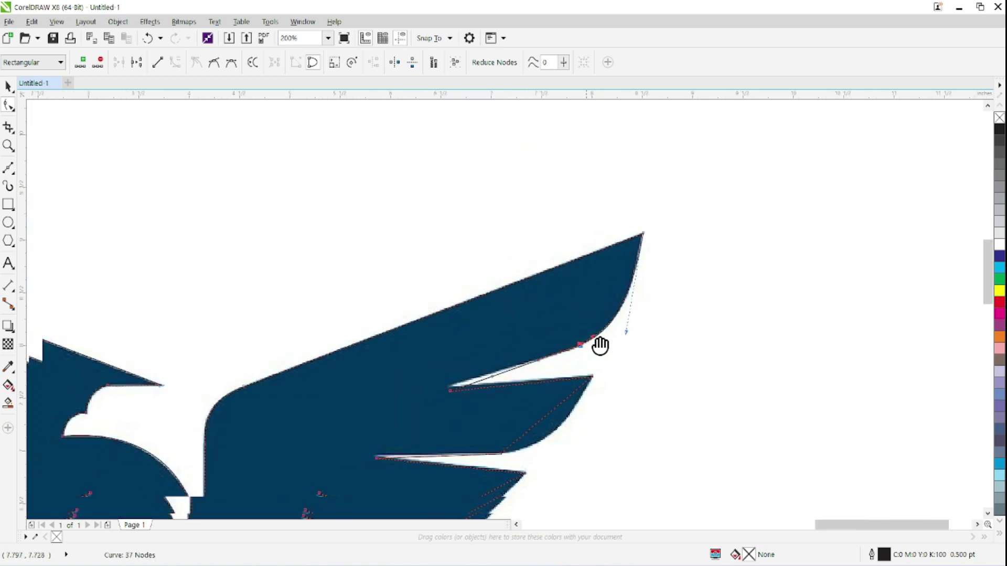
scroll(603, 326, "up", 3)
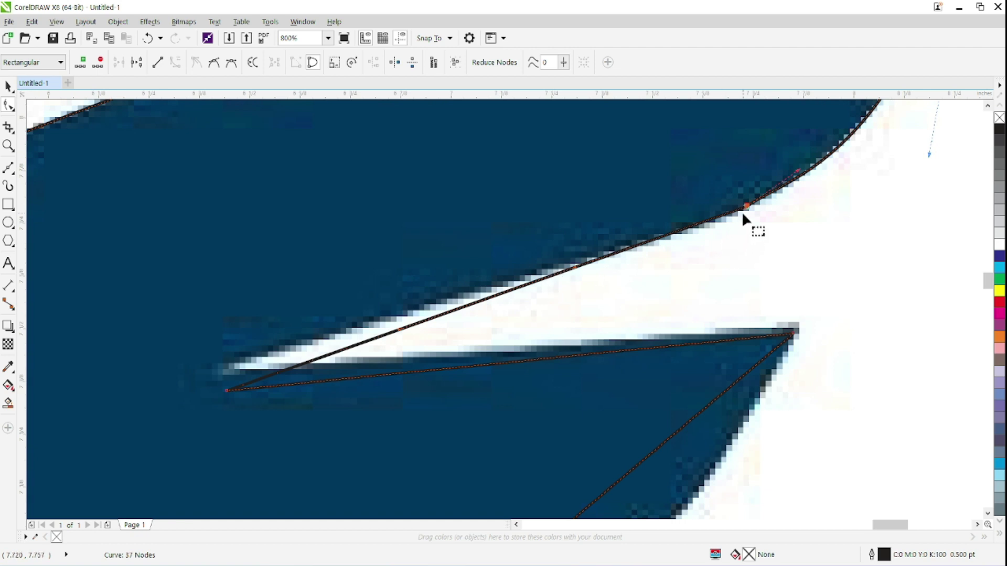
left_click_drag(227, 391, 220, 368)
Bend the outer edge of the right wing's second feather to the image and align the notch node beneath it.
scroll(450, 371, "down", 1)
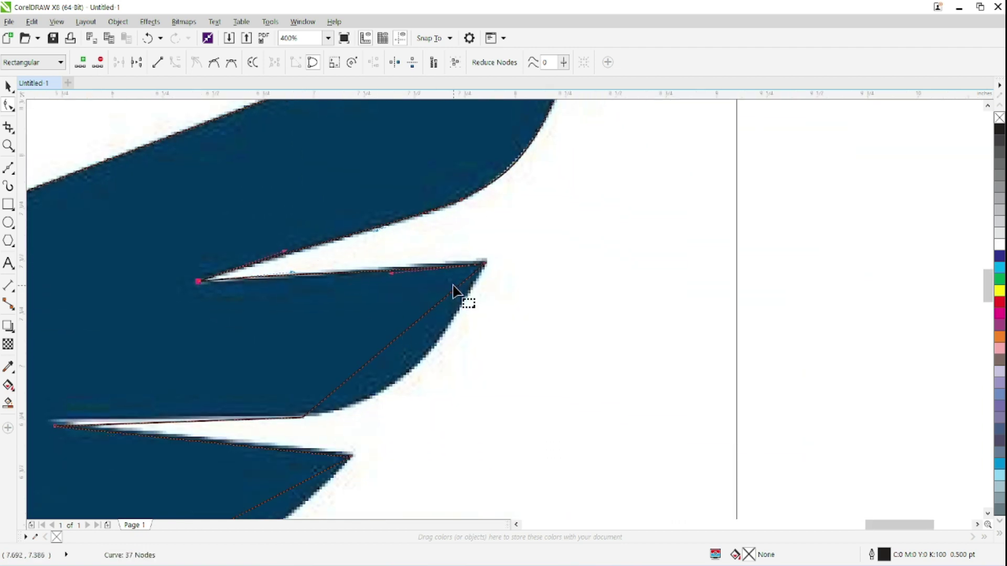
left_click_drag(393, 353, 697, 209)
left_click(387, 270)
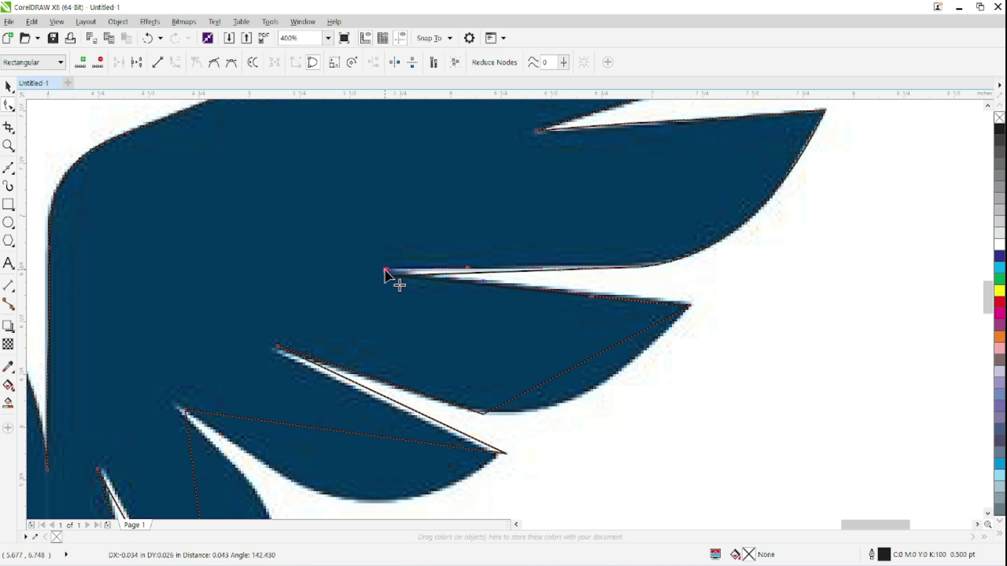
left_click(558, 269)
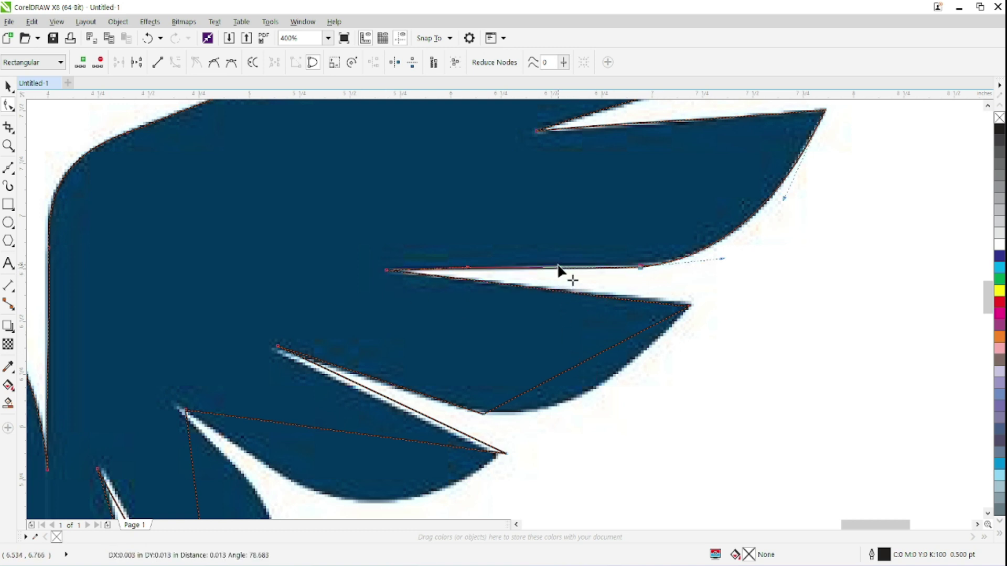
Bend the outer edge of the right wing's third feather and refine its lower node and curve handle to match the image.
left_click_drag(586, 363, 590, 391)
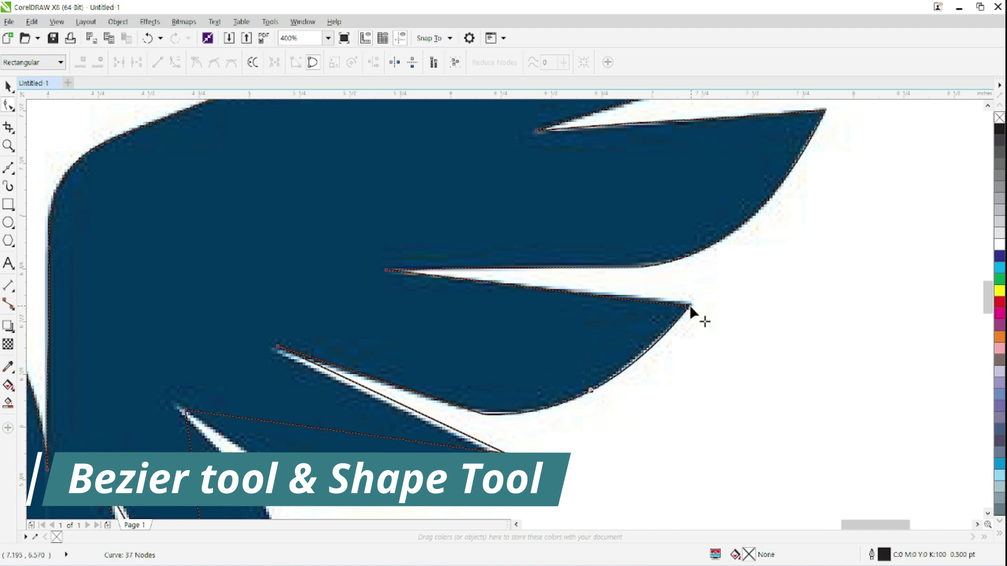
left_click(689, 305)
scroll(682, 325, "down", 2)
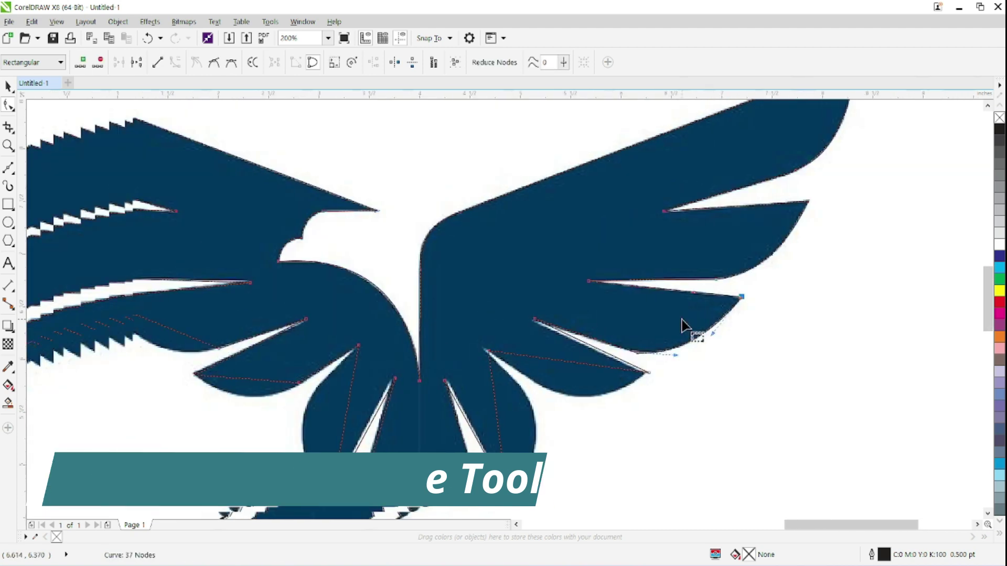
scroll(645, 354, "up", 2)
left_click_drag(615, 350, 603, 347)
left_click_drag(679, 348, 696, 366)
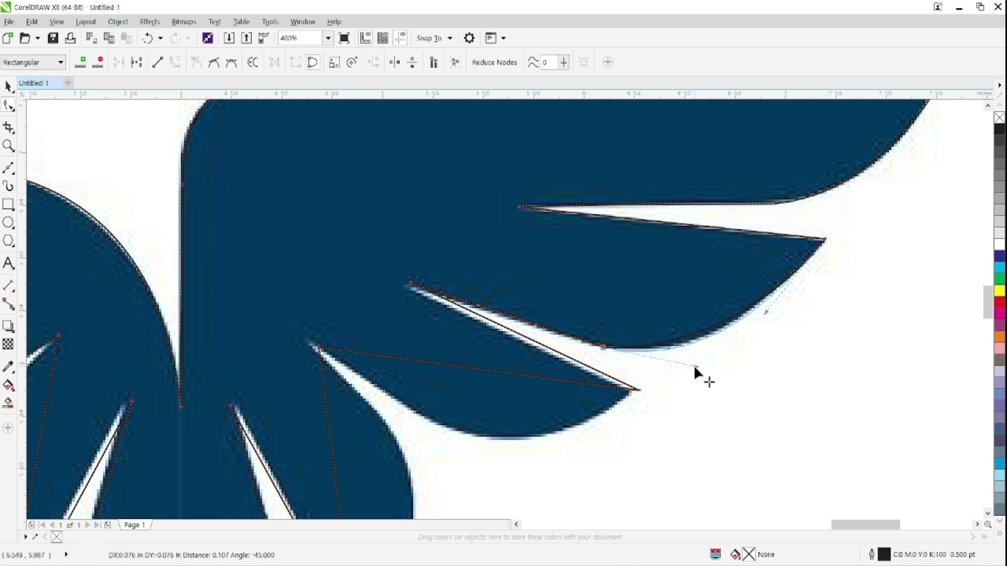
Move the notch and tip nodes of the right wing's fourth feather onto the image and bend its lower edge along the curve.
left_click_drag(412, 283, 403, 283)
left_click_drag(638, 390, 634, 393)
left_click_drag(589, 390, 640, 300)
left_click_drag(534, 287, 532, 346)
left_click_drag(687, 301, 683, 300)
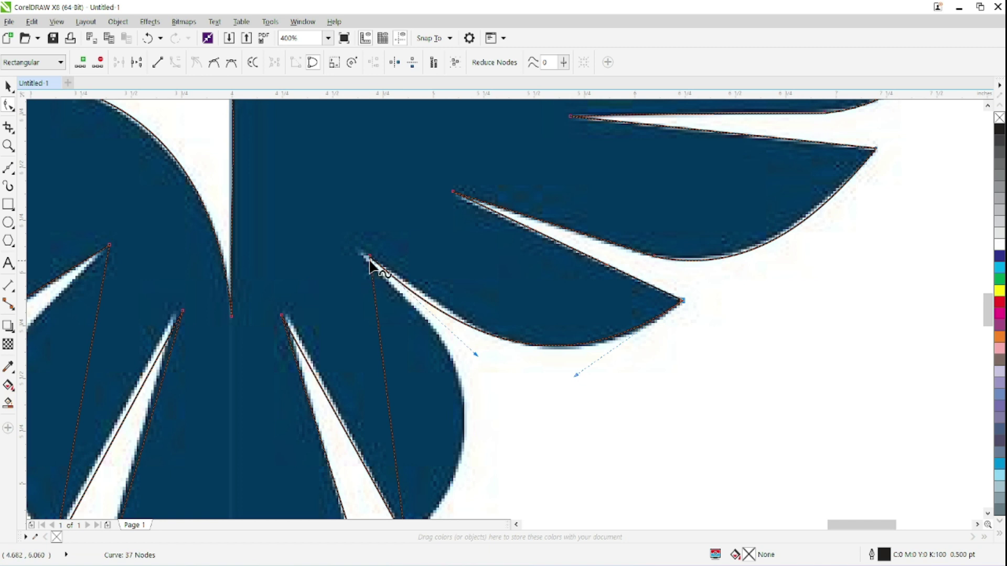
Reposition the notch node below the fourth feather and adjust the curve handles so its lower edge follows the image.
left_click_drag(370, 258, 357, 251)
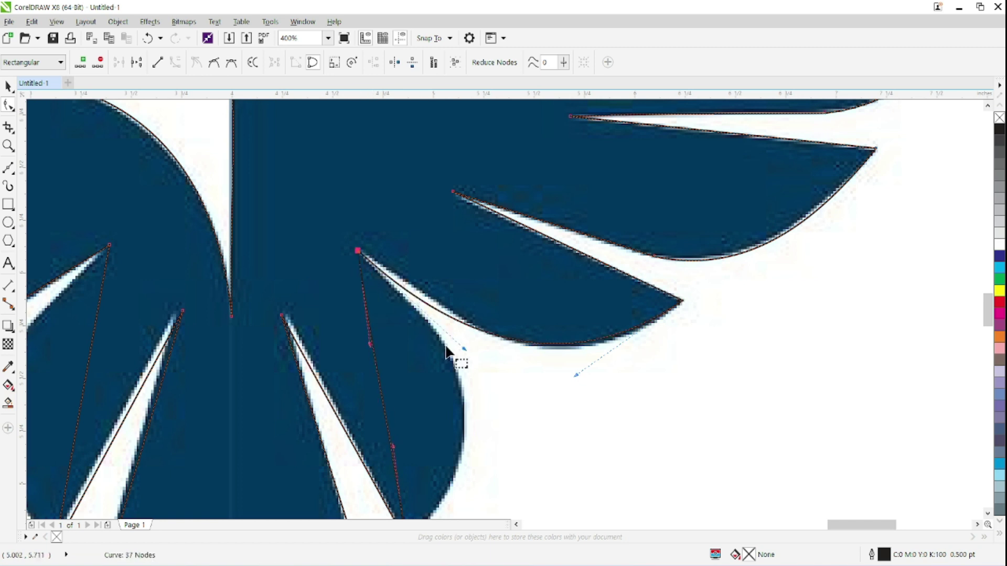
left_click(358, 251)
left_click_drag(359, 253, 363, 252)
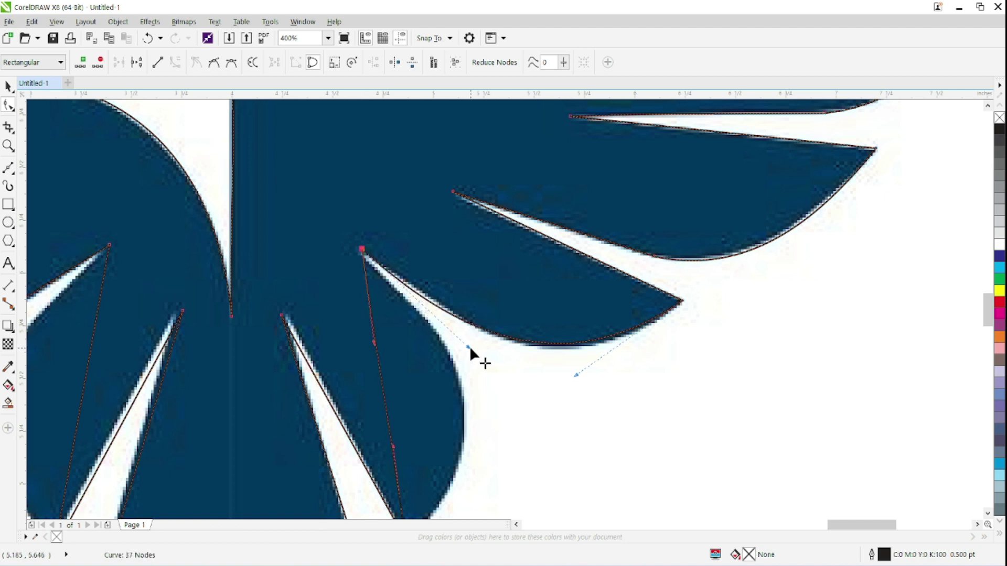
left_click_drag(470, 347, 504, 366)
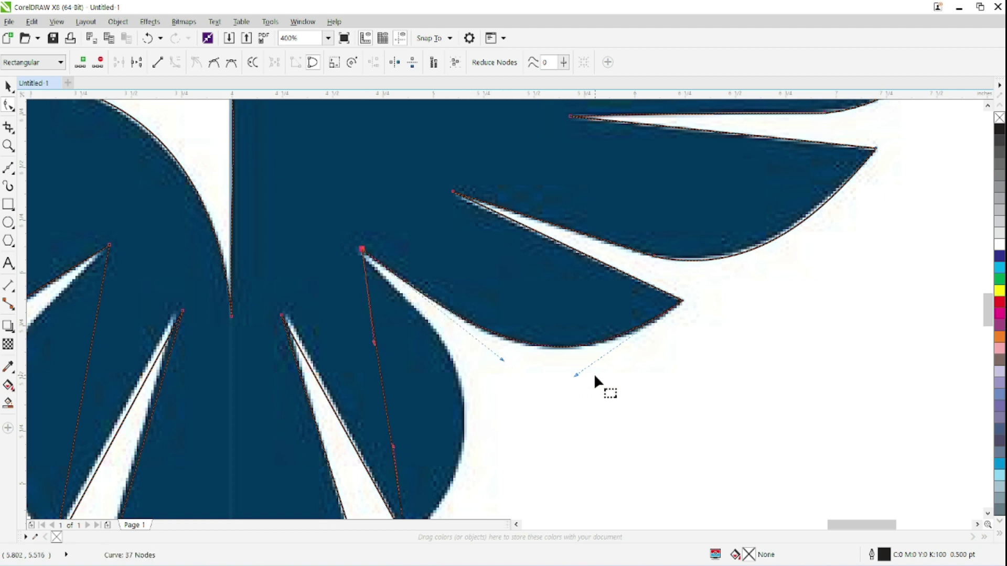
left_click_drag(578, 375, 575, 377)
Align the end nodes of the right wing's lowest rounded feather and bend its outer segment along the image edge.
left_click_drag(448, 341, 493, 234)
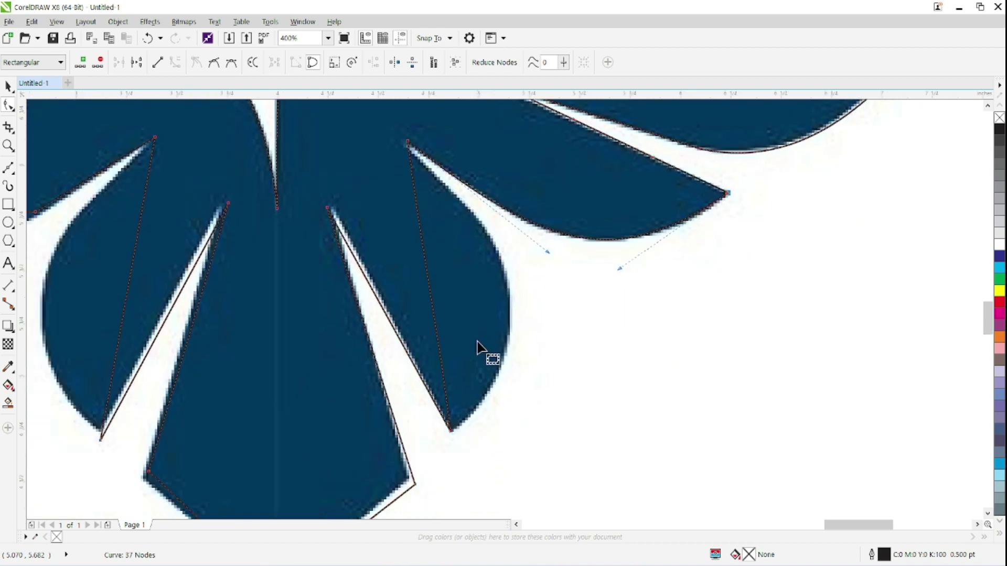
left_click_drag(451, 430, 451, 435)
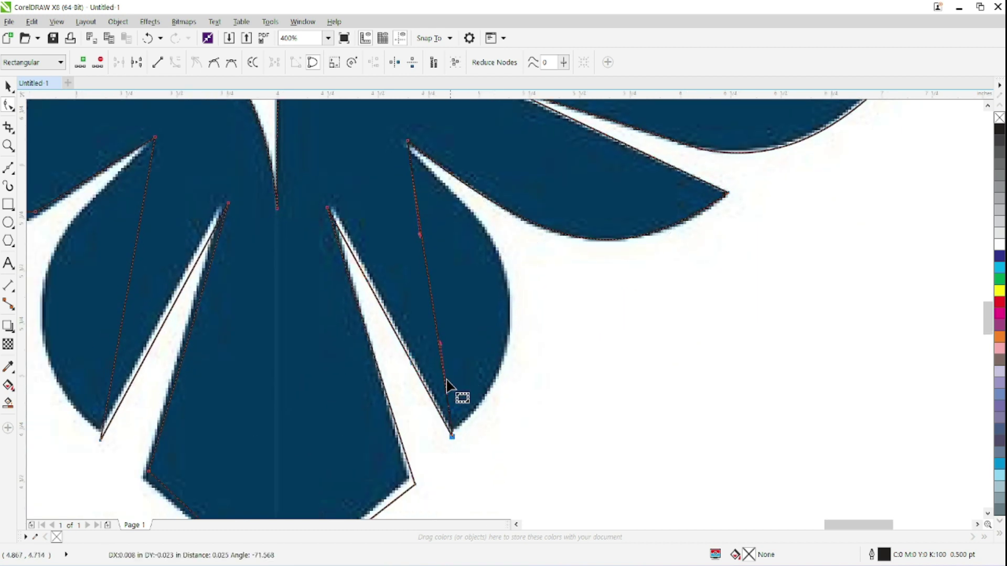
left_click_drag(441, 344, 510, 335)
left_click_drag(416, 131, 382, 195)
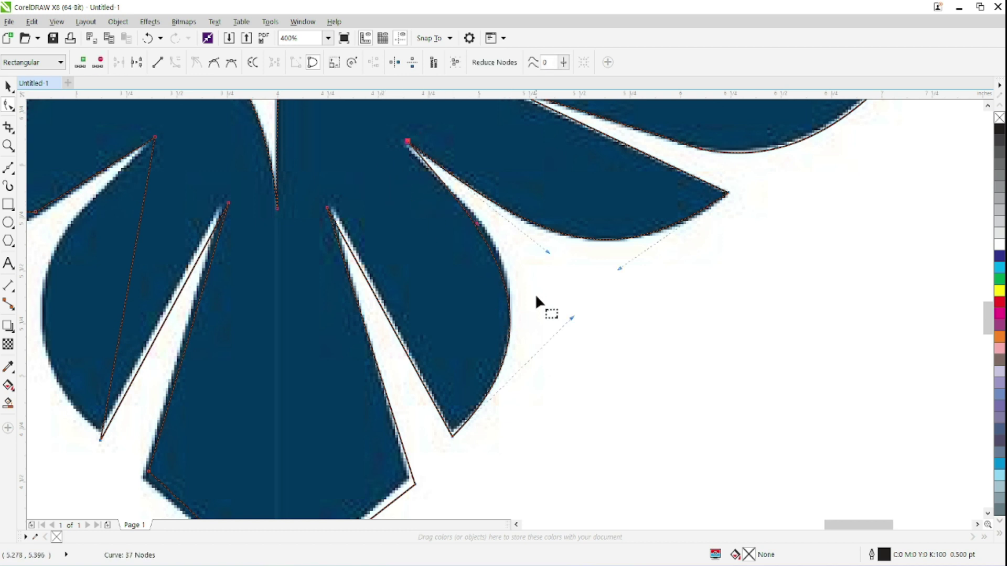
left_click_drag(477, 226, 492, 220)
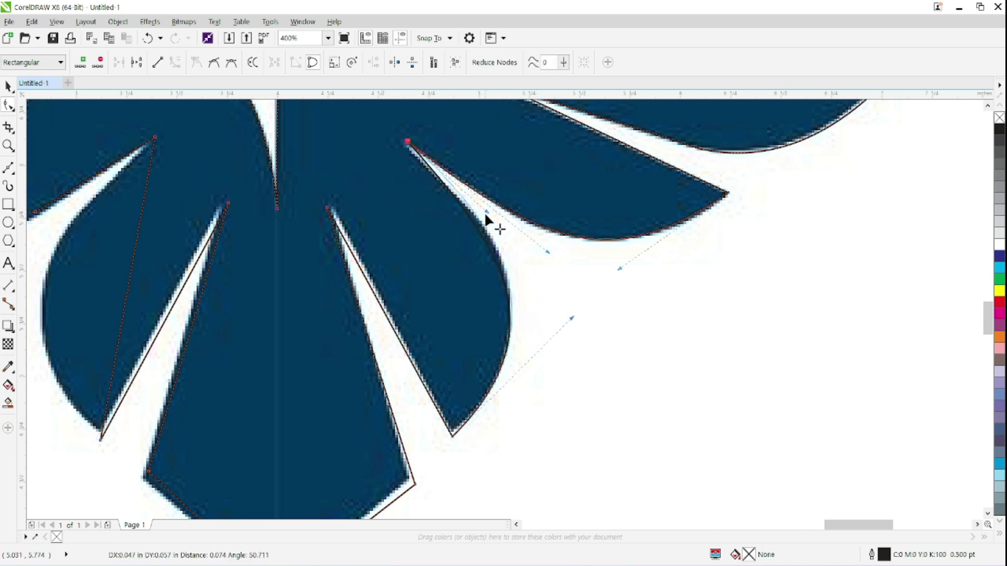
left_click_drag(407, 141, 404, 142)
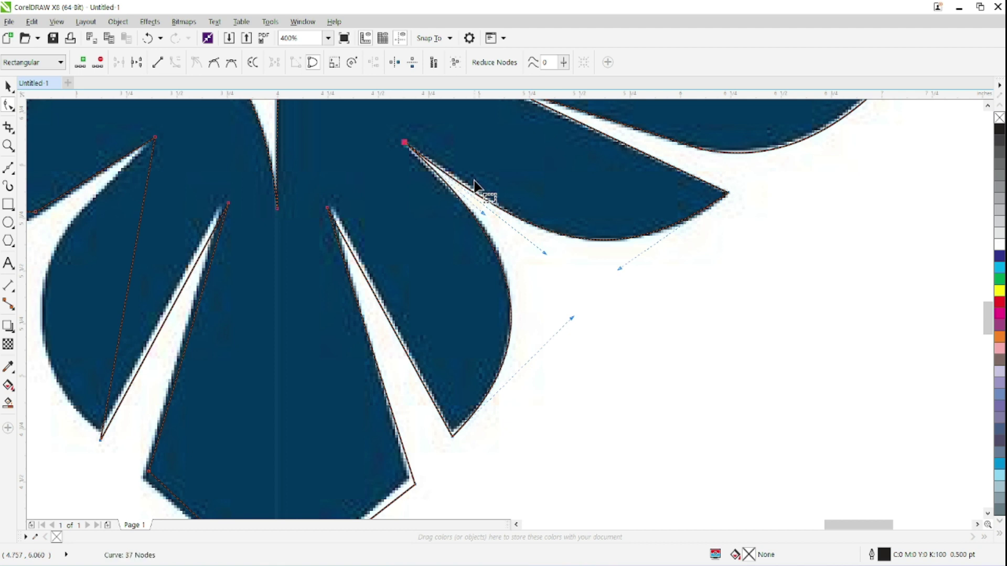
left_click_drag(483, 213, 482, 234)
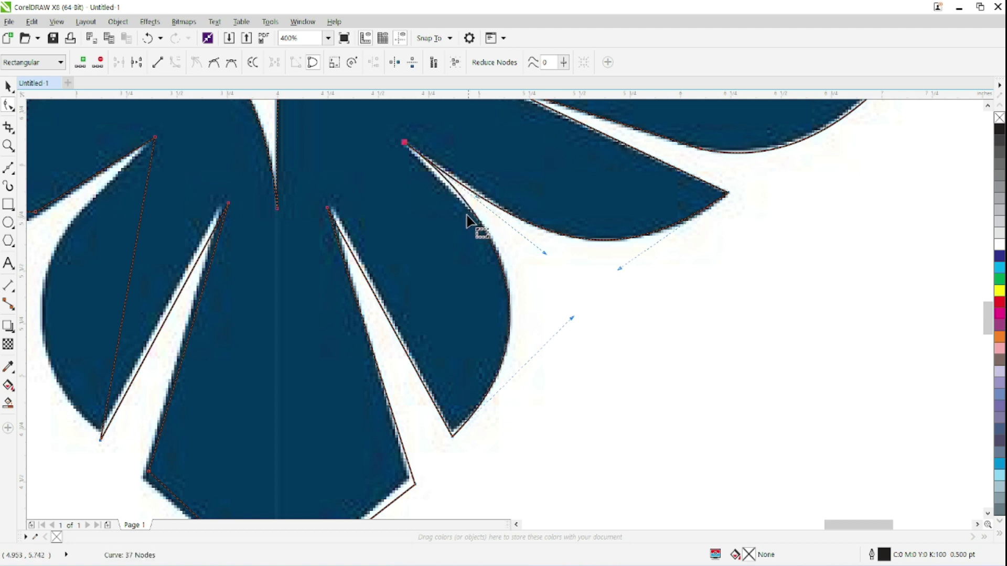
Fine-tune the lowest right feather's tip node, notch node and curve handles against the image.
left_click_drag(451, 433, 448, 432)
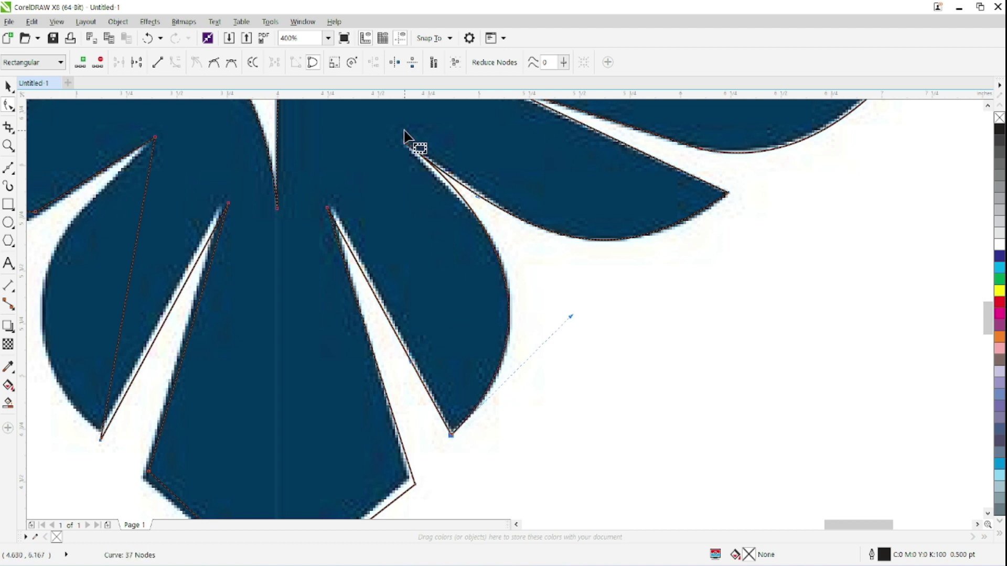
left_click_drag(405, 149, 407, 142)
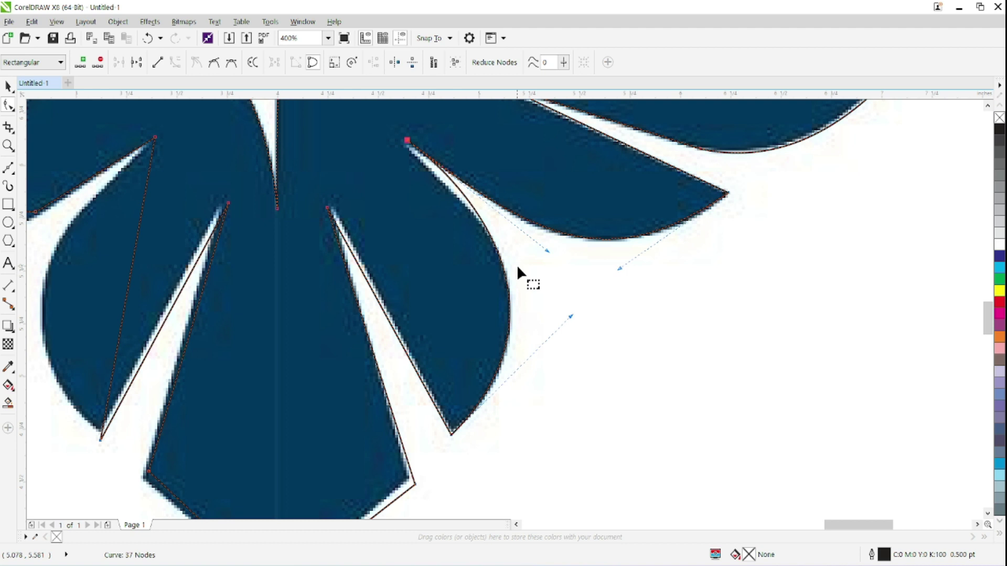
mouse_move(548, 252)
left_mouse_down()
mouse_move(532, 254)
mouse_move(550, 255)
left_mouse_up()
mouse_move(571, 316)
left_mouse_down()
mouse_move(551, 333)
mouse_move(568, 323)
left_mouse_up()
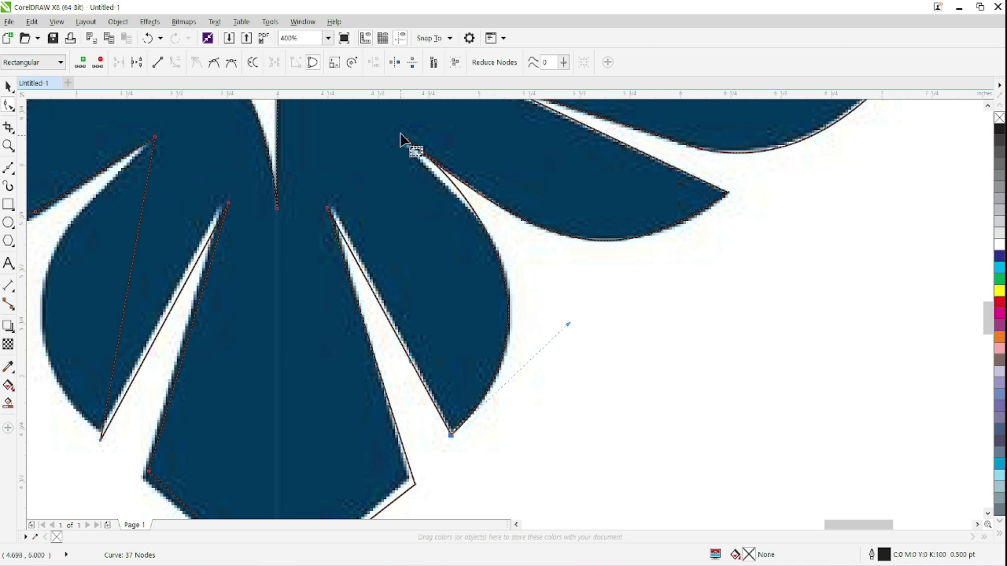
Add a node on the upper outer edge of the lowest right feather, convert it to a cusp and adjust its handles.
double_click(487, 235)
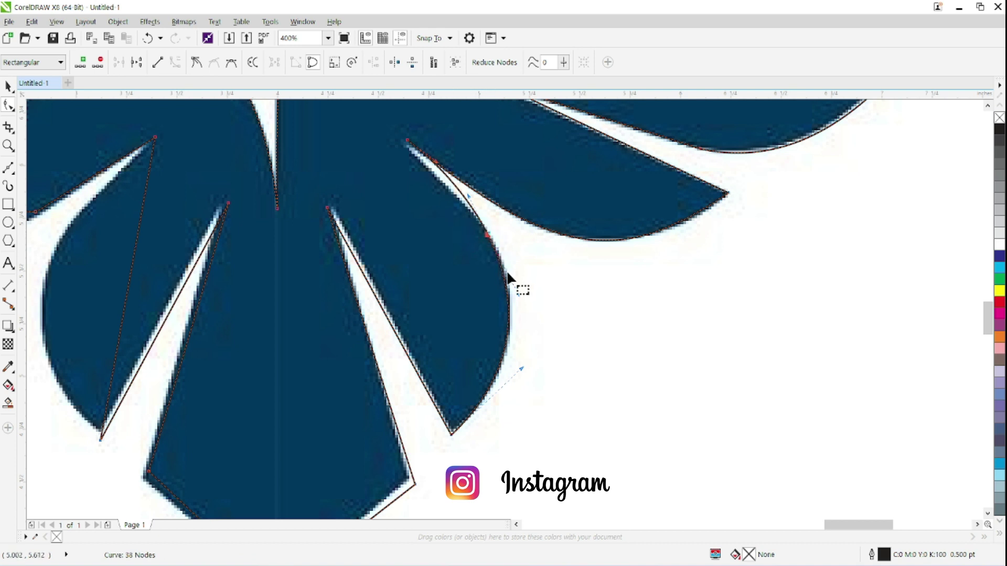
left_click_drag(469, 196, 483, 254)
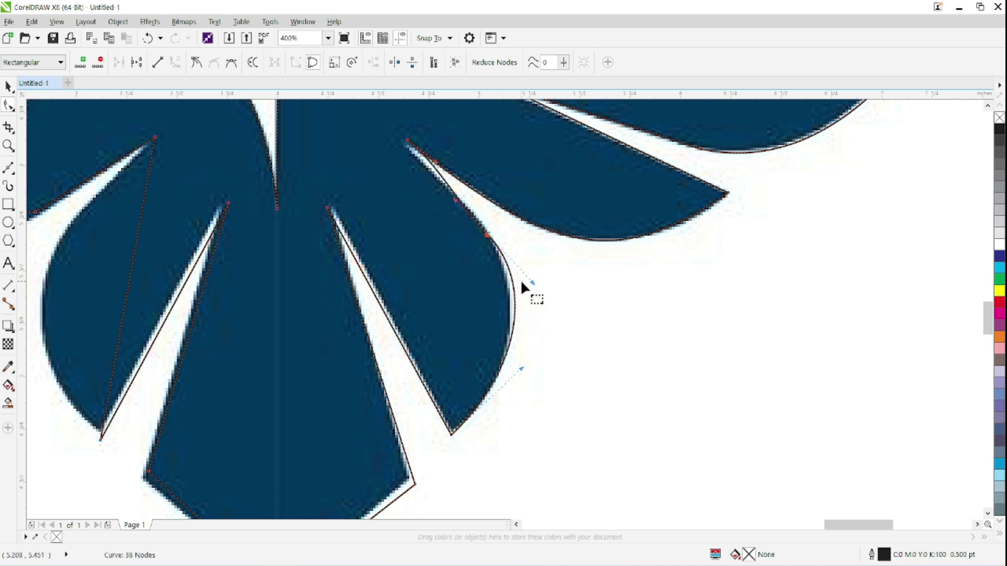
left_click_drag(530, 281, 517, 286)
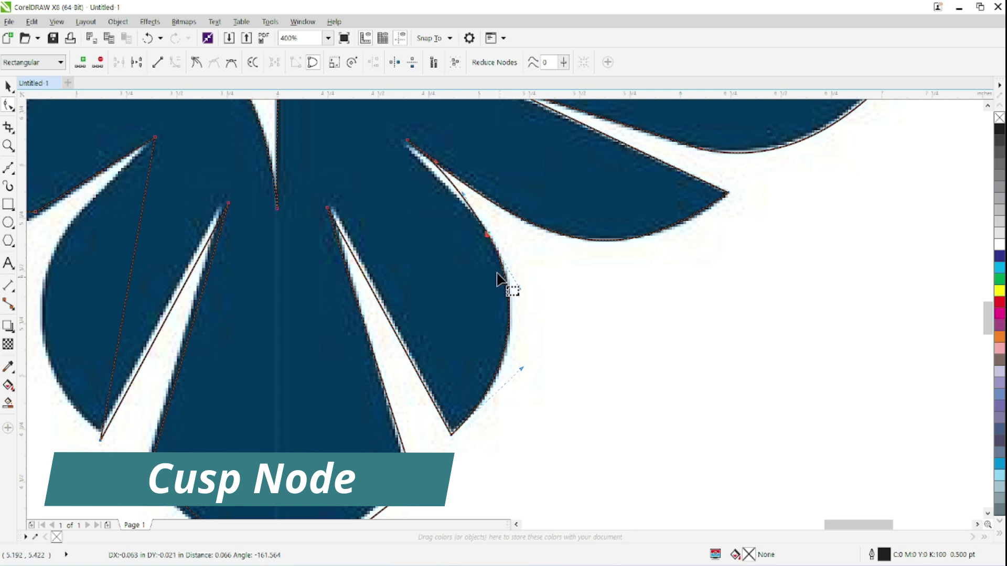
left_click(196, 63)
mouse_move(458, 199)
left_mouse_down()
mouse_move(465, 214)
mouse_move(418, 227)
mouse_move(462, 213)
left_mouse_up()
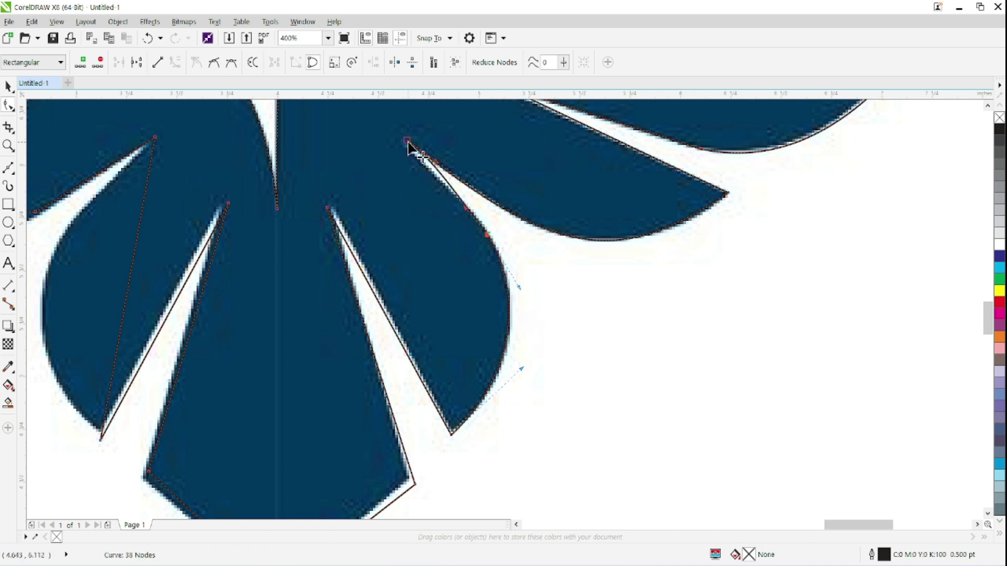
Add another node near the lowest right feather's notch and reshape the adjoining segment to follow the image edge.
double_click(436, 170)
left_click_drag(437, 173, 411, 158)
left_click_drag(436, 196, 476, 212)
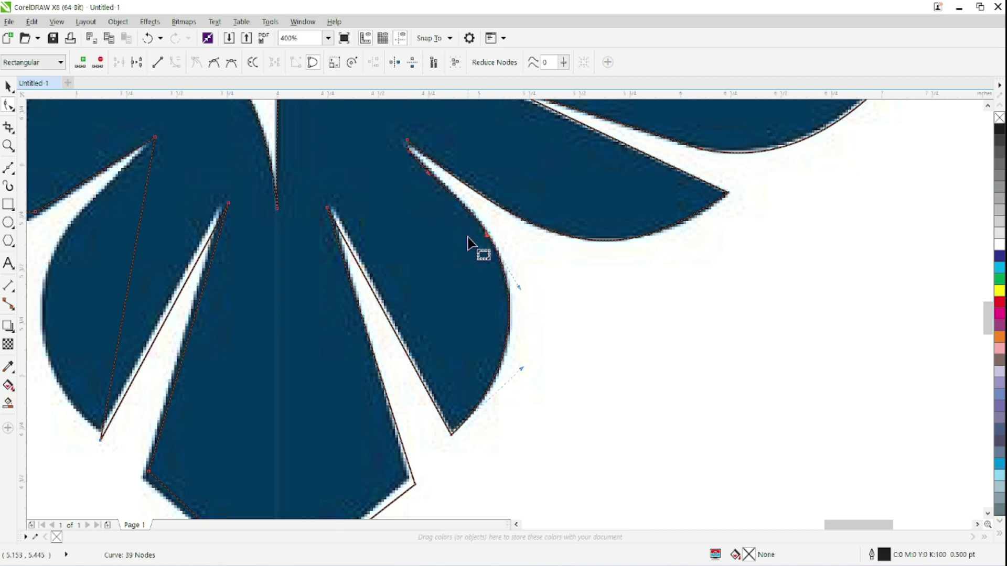
Align the notch node above the lowest right feather and adjust the handle of the next feather's lower curve.
left_click_drag(408, 142, 411, 145)
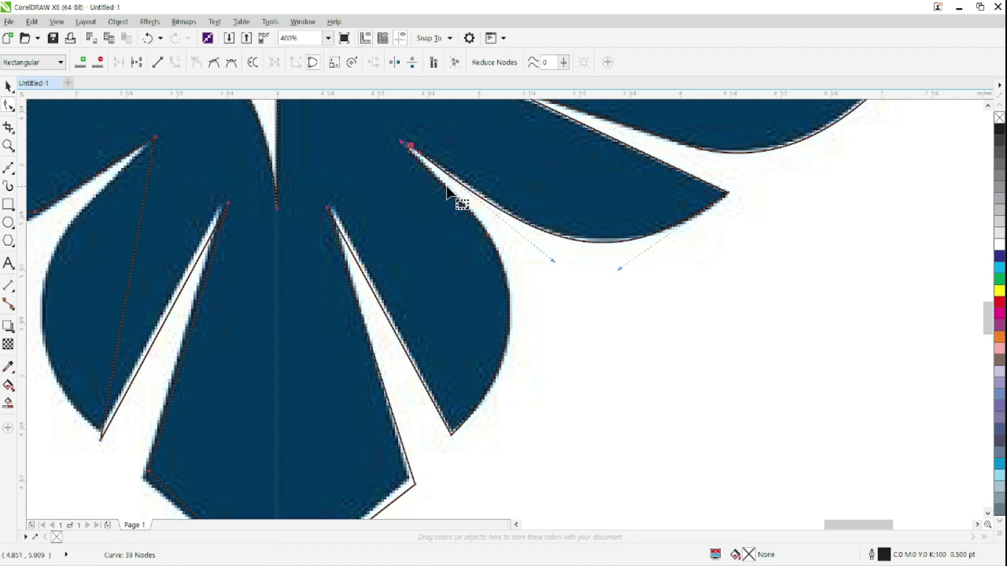
left_click_drag(552, 261, 555, 260)
scroll(472, 307, "down", 1)
scroll(551, 326, "up", 1)
Reposition the lowest right feather's tip node and the notch node between that feather and the tail to match the image.
left_click(546, 395)
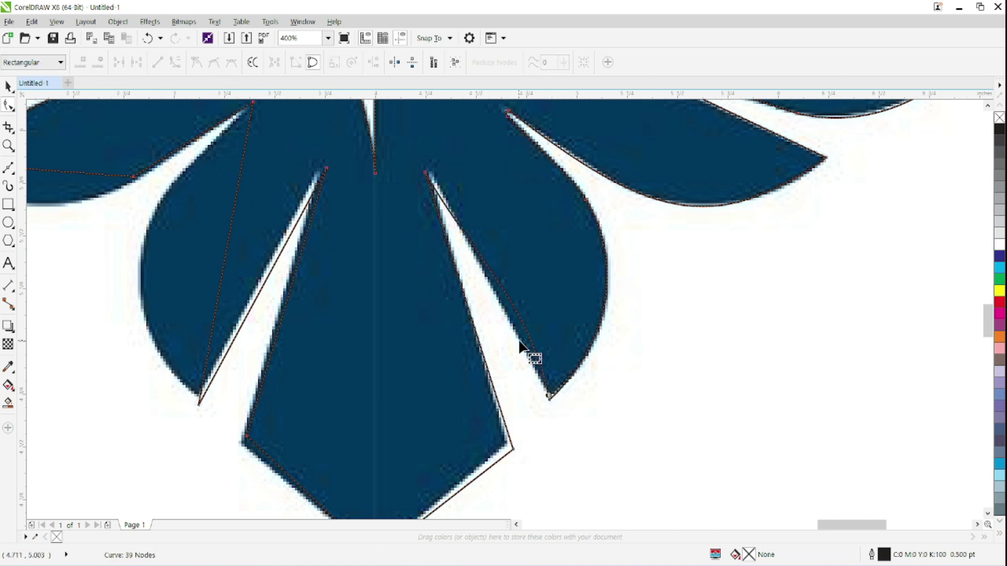
key("ctrl+z")
left_click_drag(549, 400, 550, 397)
left_click_drag(468, 211, 484, 252)
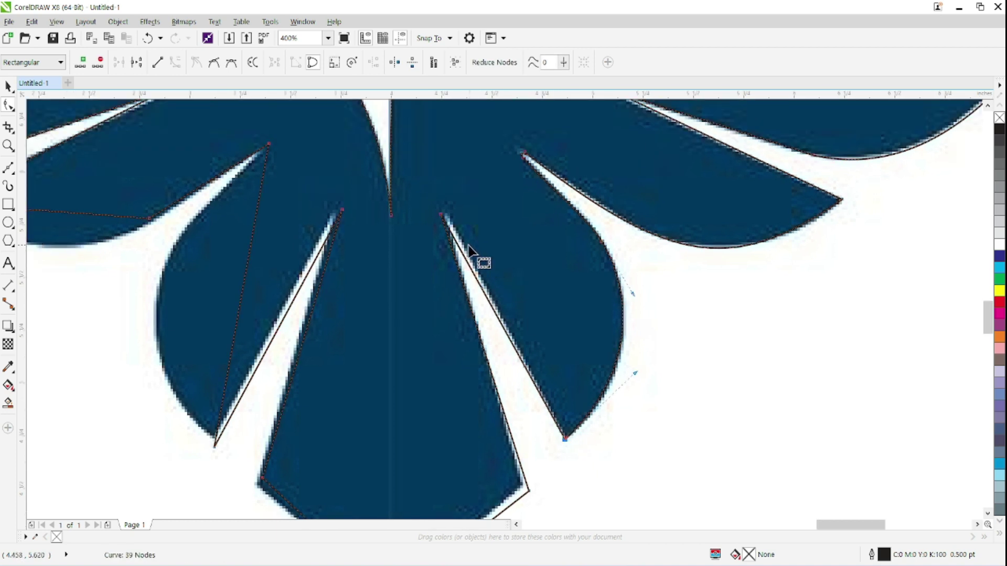
left_click_drag(441, 215, 446, 213)
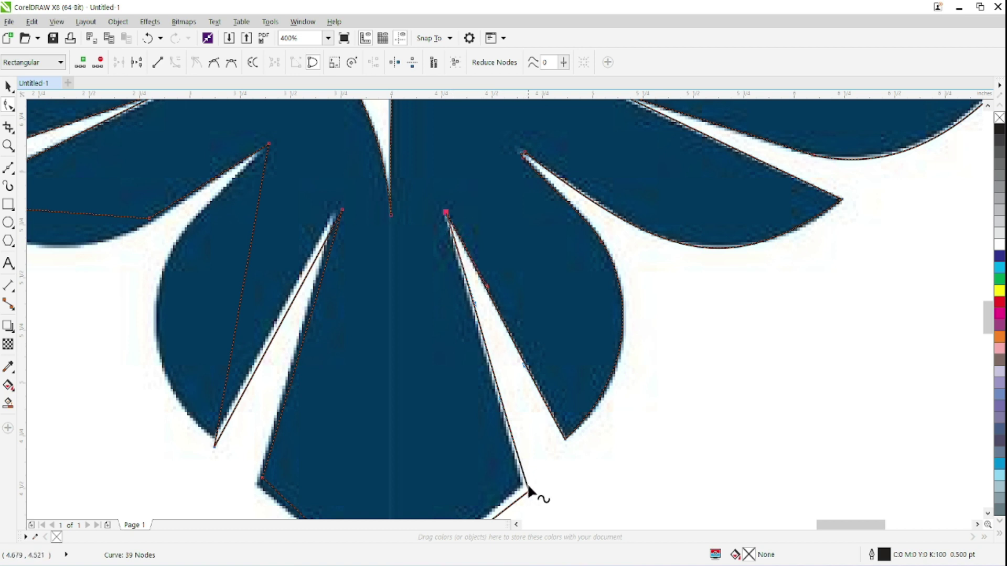
Align the tail's right corner, bottom point and left corner nodes with the image edges, refining its right side.
left_click_drag(524, 490, 524, 484)
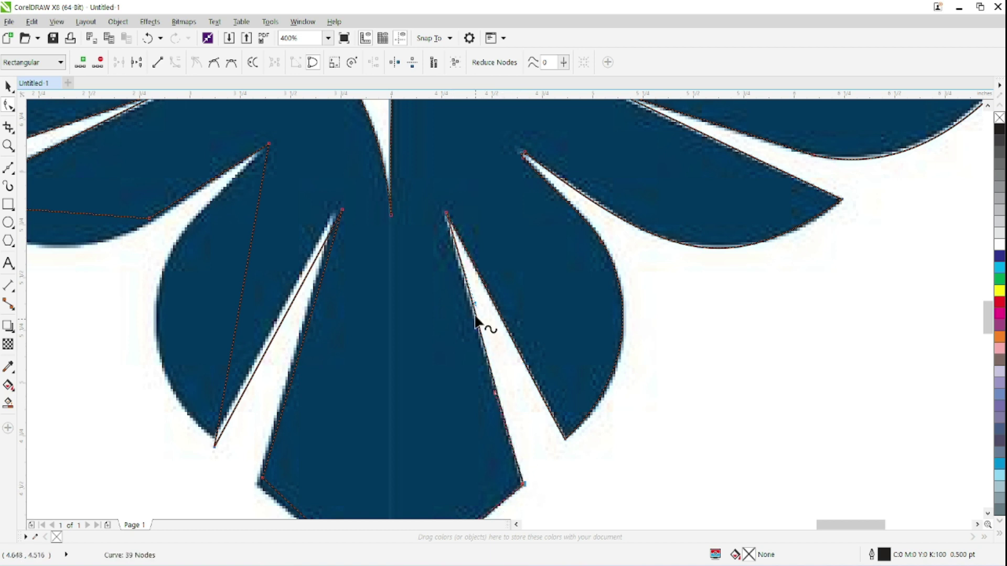
left_click_drag(473, 305, 470, 303)
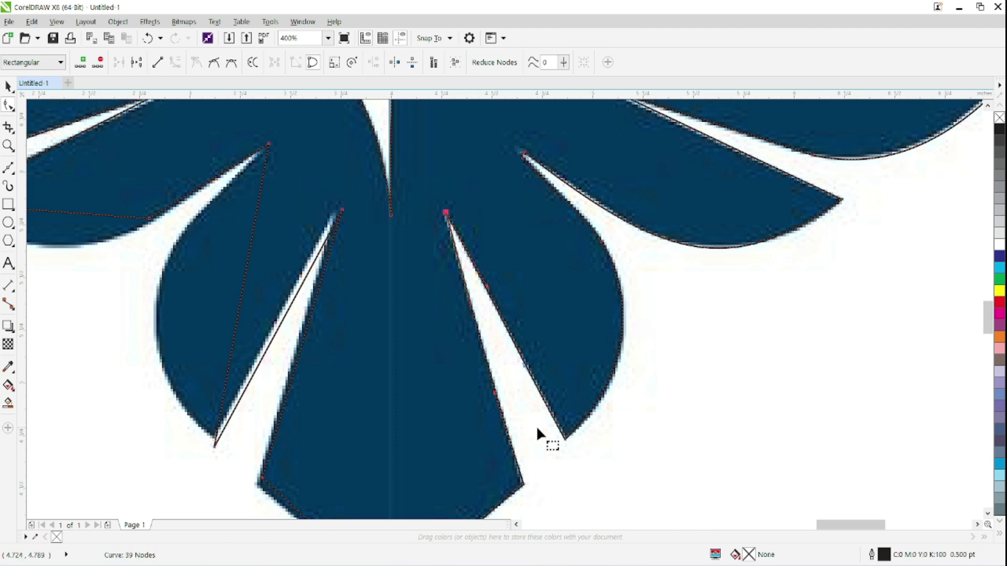
scroll(536, 399, "down", 3)
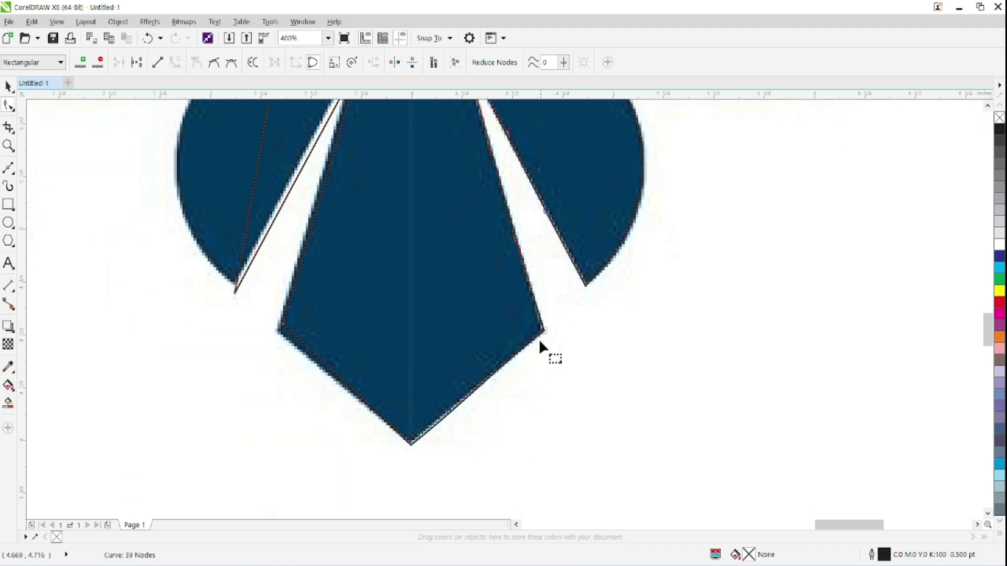
left_click(408, 443)
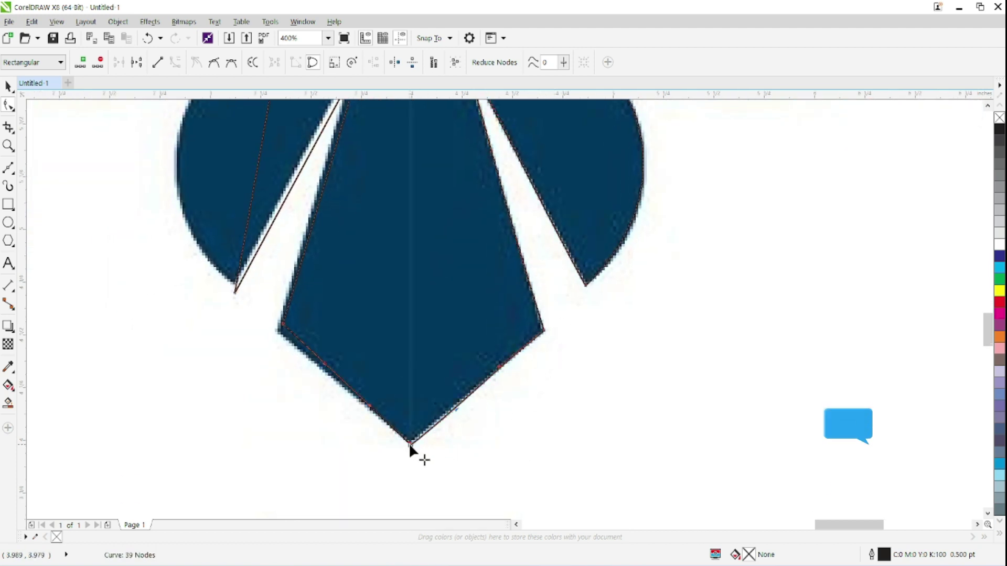
scroll(410, 426, "left", 3)
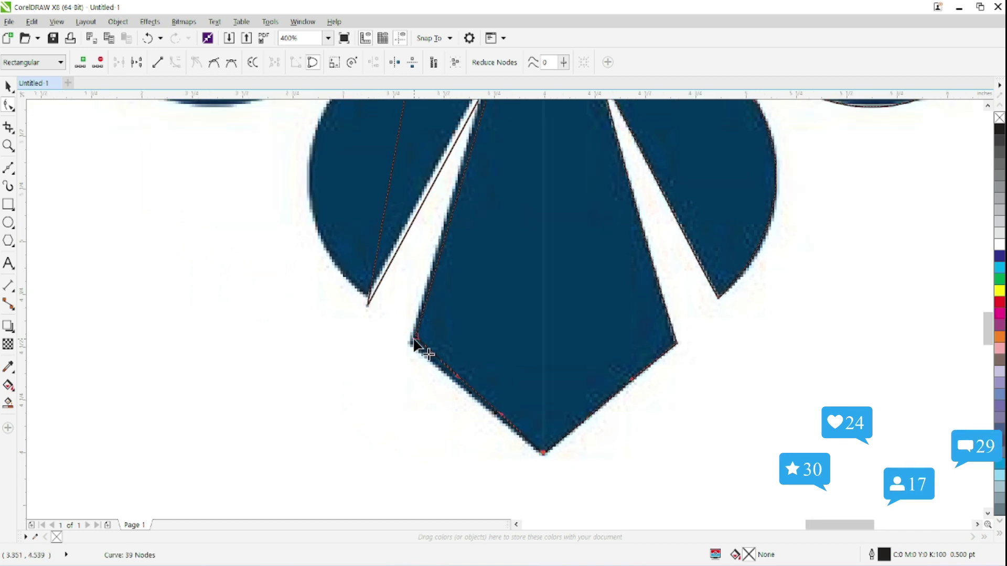
left_click_drag(416, 345, 415, 342)
Align the notch node between the tail and the lowest left feather, and place that feather's tip node on the image.
scroll(489, 333, "up", 3)
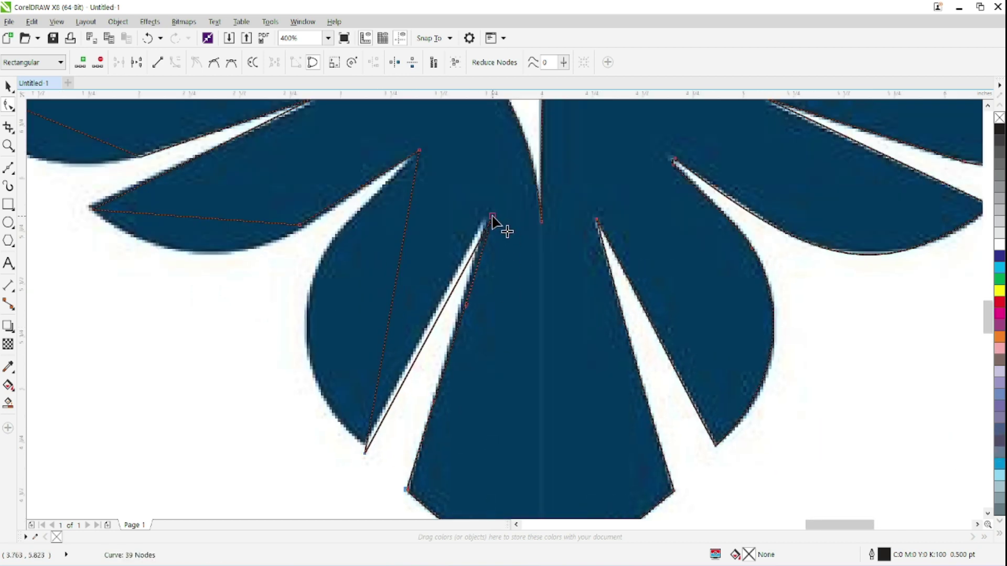
left_click_drag(492, 217, 485, 218)
left_click_drag(414, 339, 531, 273)
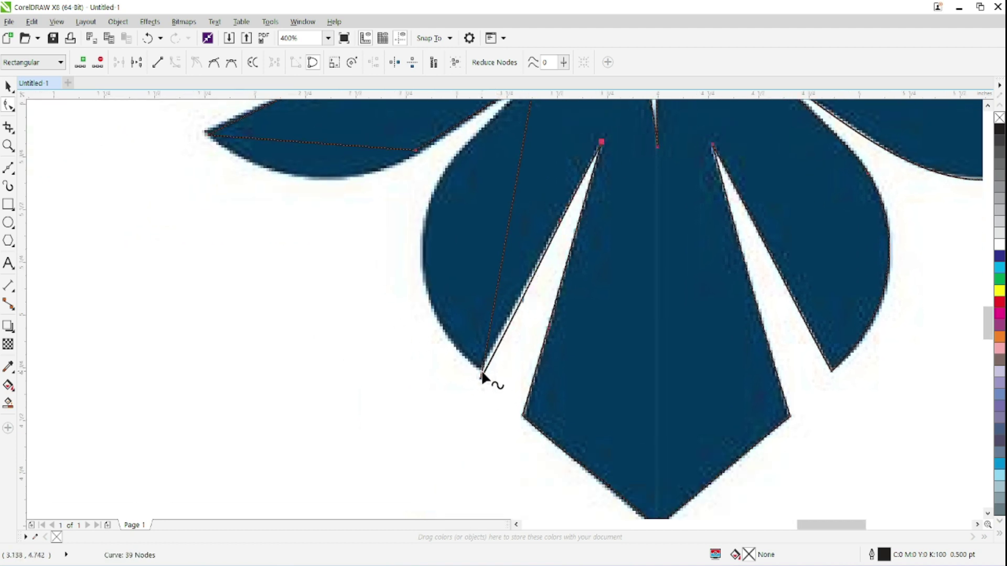
left_click_drag(481, 378, 478, 371)
Bend the lowest left feather's outer segment along the image edge, adjusting its upper handle and notch node.
left_click_drag(491, 250, 366, 303)
scroll(576, 212, "up", 2)
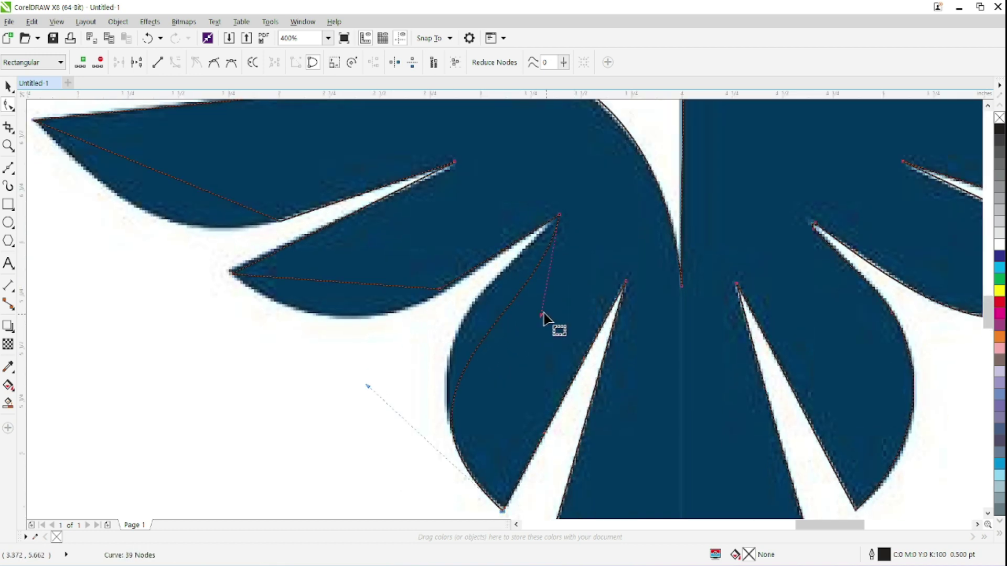
left_click_drag(541, 318, 524, 259)
left_click_drag(560, 215, 563, 217)
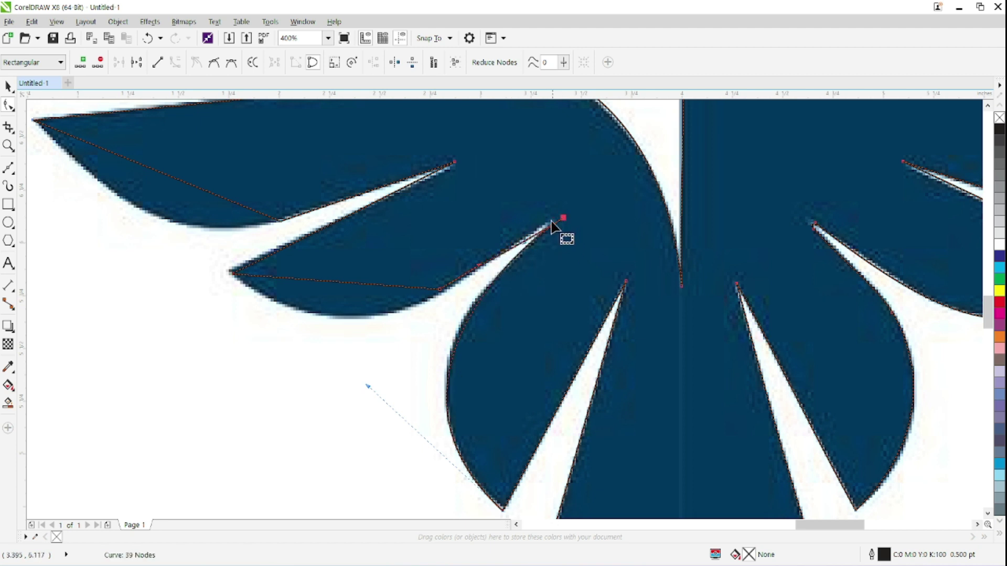
Add a cusp node at the notch above the lowest left feather and position the notch's two end nodes.
mouse_move(536, 241)
left_mouse_down()
mouse_move(558, 225)
mouse_move(545, 226)
left_mouse_up()
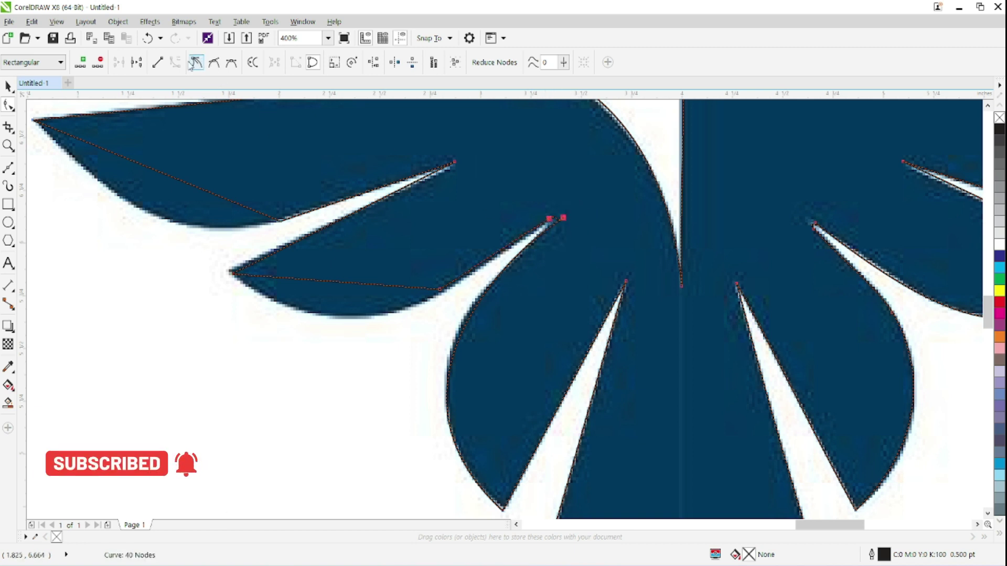
scroll(557, 217, "up", 2)
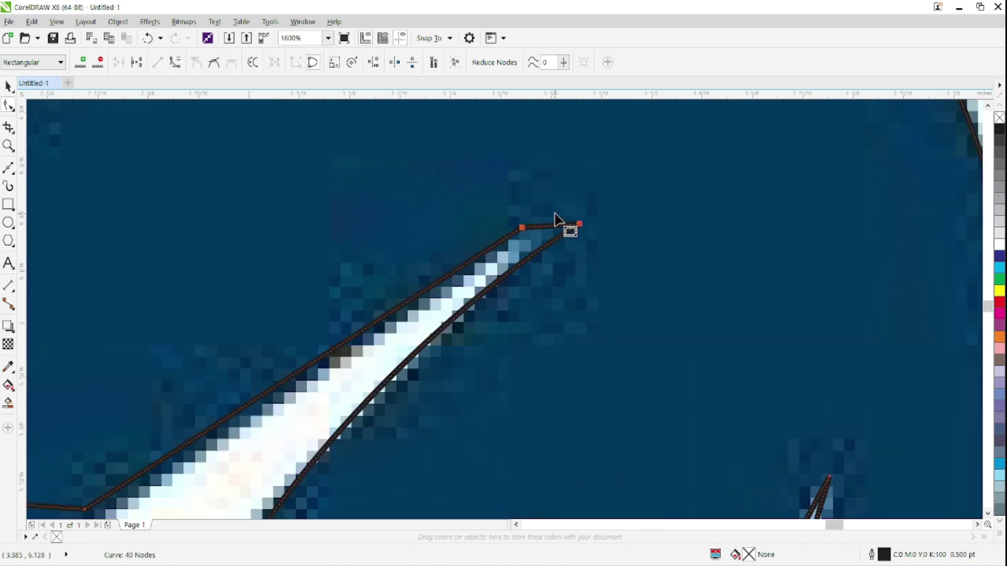
left_click_drag(579, 224, 536, 254)
scroll(532, 270, "down", 2)
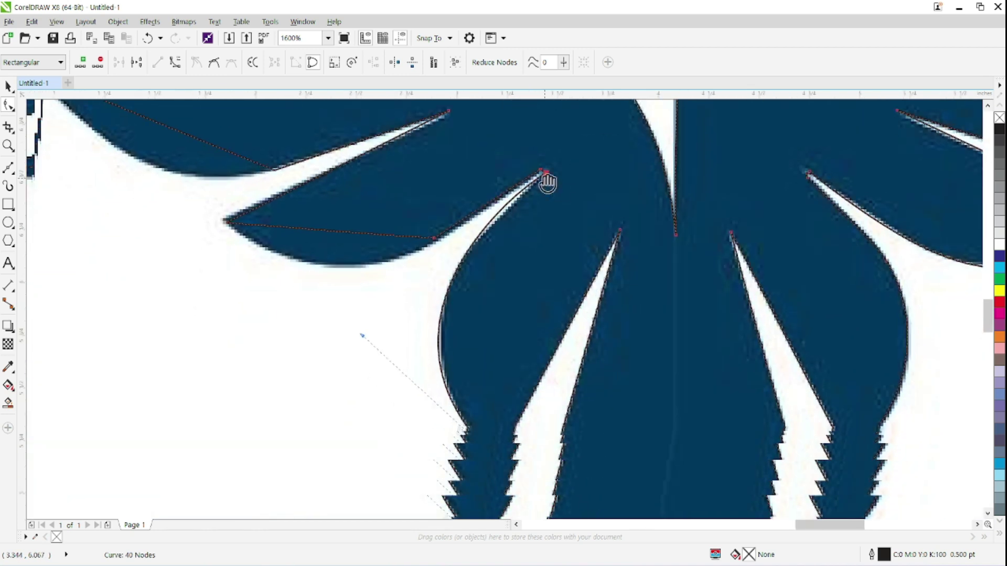
Adjust the tip-side and notch-side handles of the lowest left feather's outer curve to follow the image.
left_click_drag(362, 334, 370, 333)
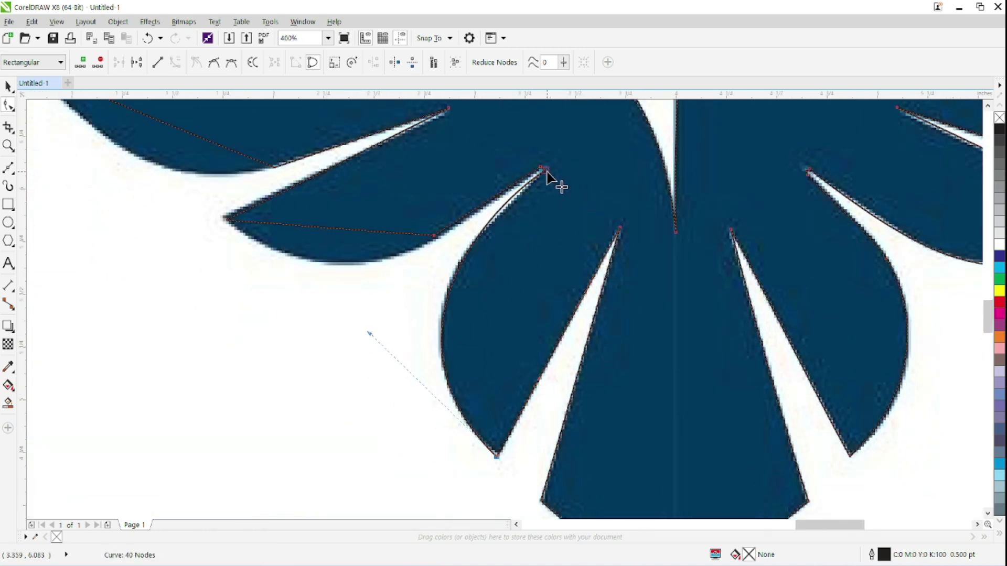
scroll(547, 172, "up", 2)
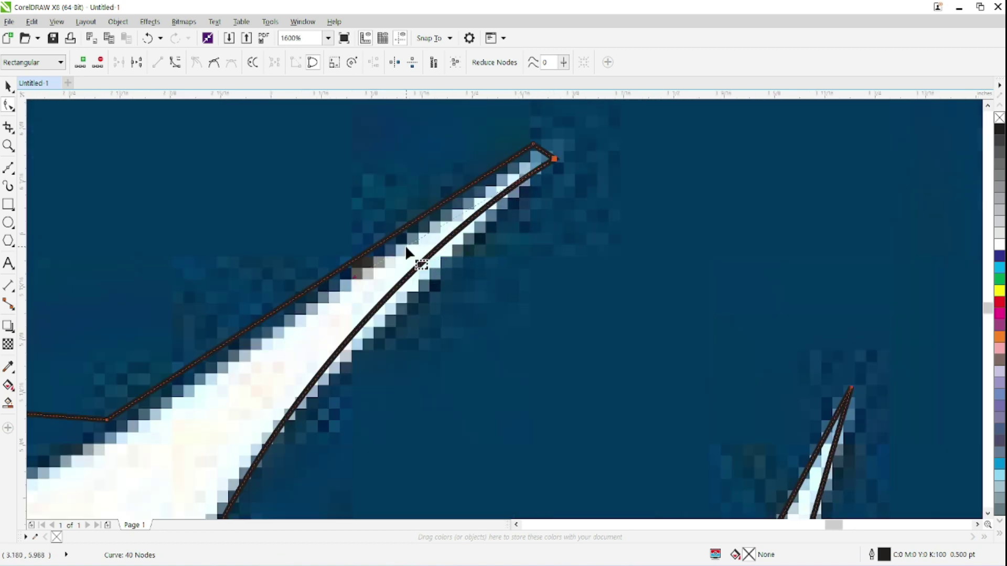
left_click_drag(352, 286, 475, 268)
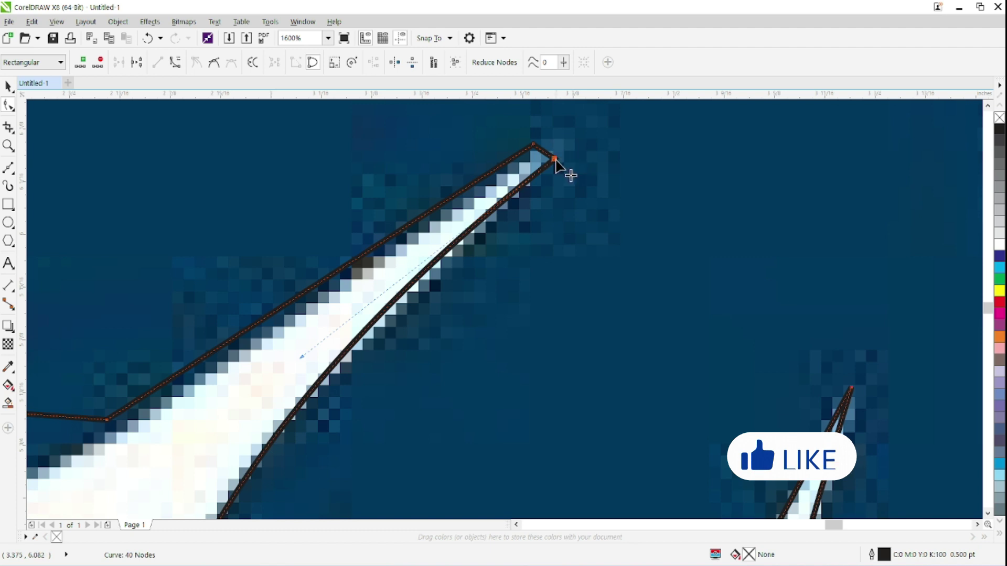
scroll(551, 167, "down", 2)
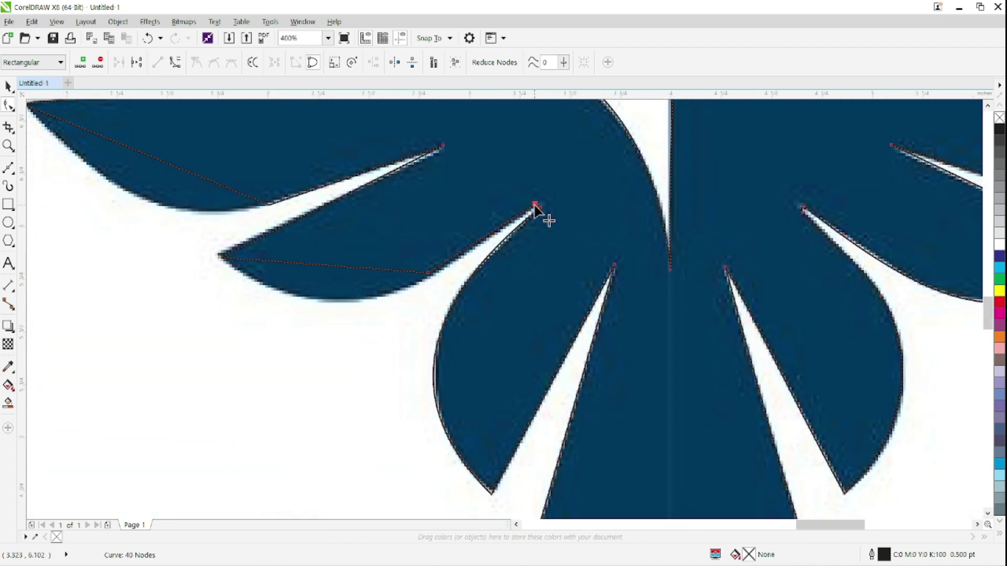
Convert the notch's upper edge beneath the second-lowest left feather to a curve and bend it onto the image edge.
scroll(498, 220, "up", 1)
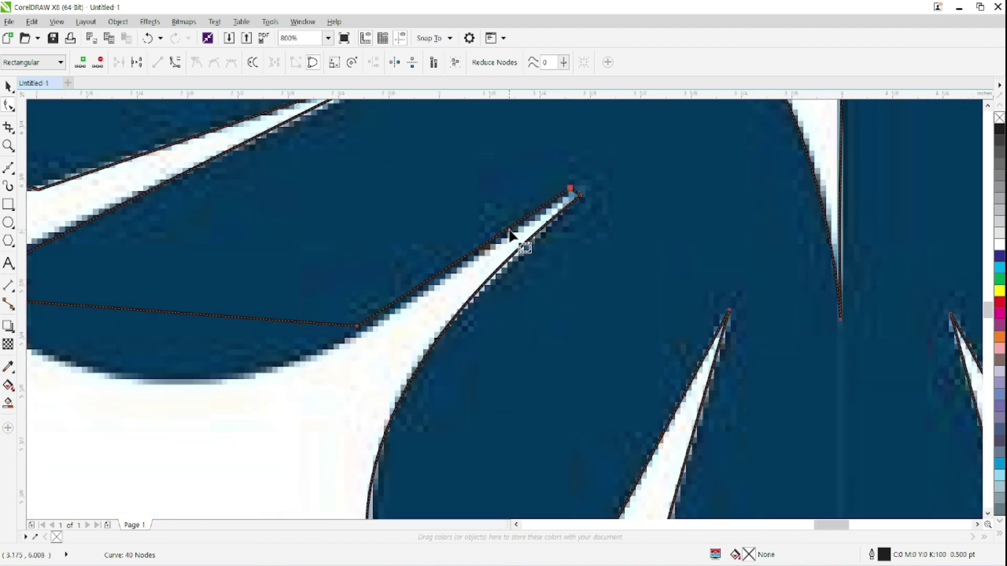
left_click(484, 246)
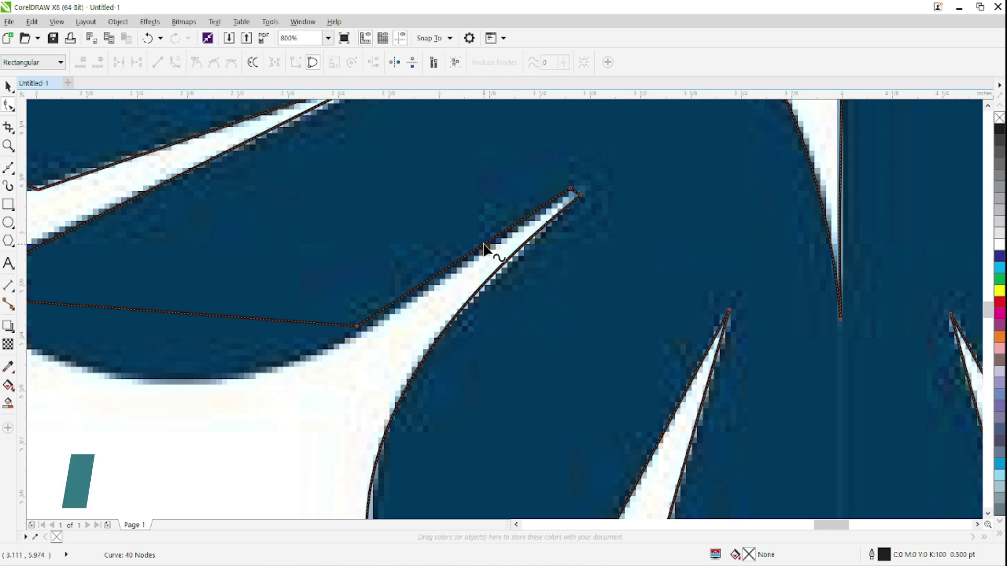
left_click(175, 63)
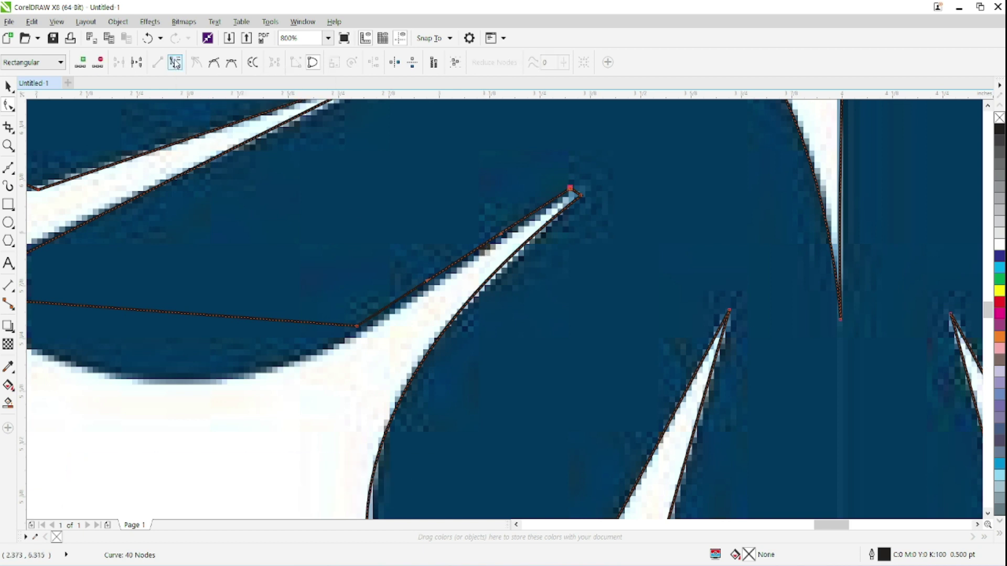
left_click_drag(471, 254, 472, 260)
Move the base node of the second-lowest left feather's underside and bend its lower segment along the rounded image edge.
left_click_drag(271, 323, 514, 222)
left_click_drag(600, 224, 595, 235)
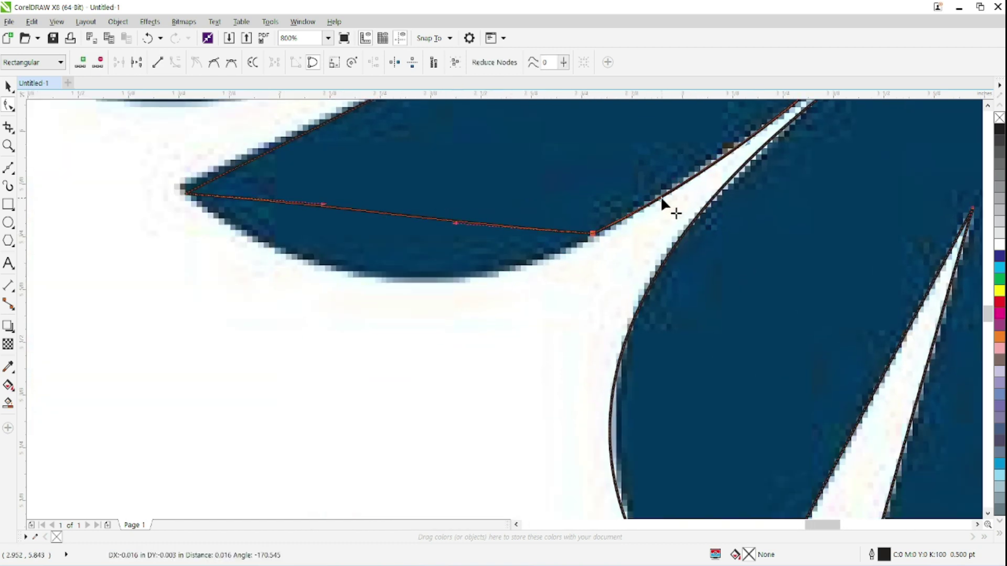
left_click_drag(388, 215, 376, 279)
Align the second-lowest left feather's tip node and the notch node above it with the image.
scroll(338, 181, "down", 1)
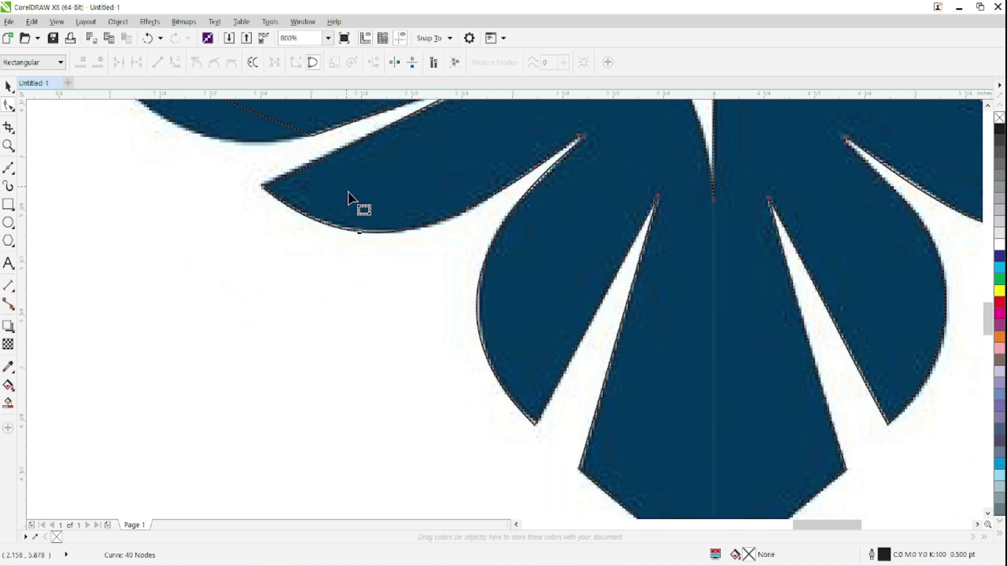
left_click_drag(346, 194, 379, 304)
left_click_drag(297, 295, 291, 291)
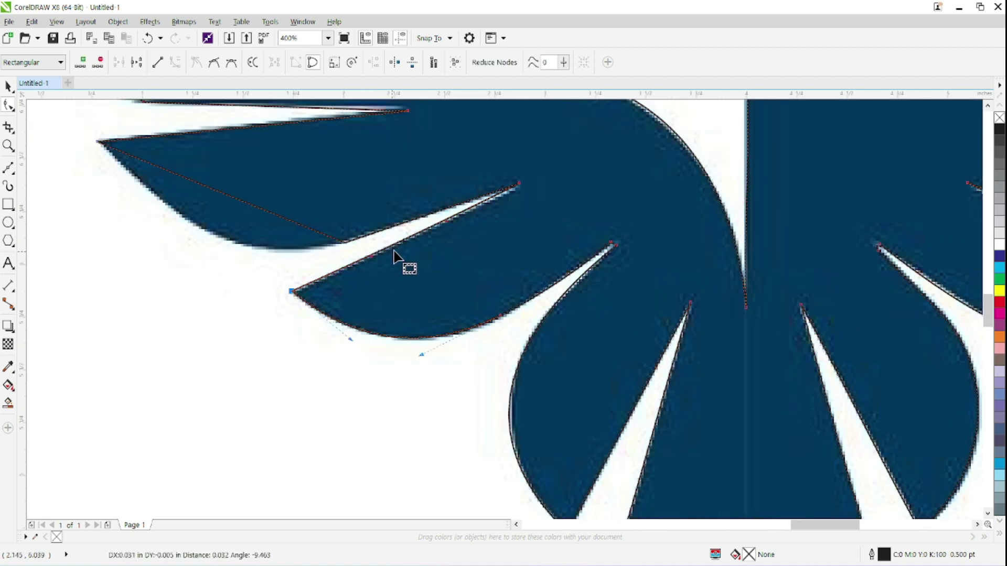
left_click_drag(519, 185, 518, 186)
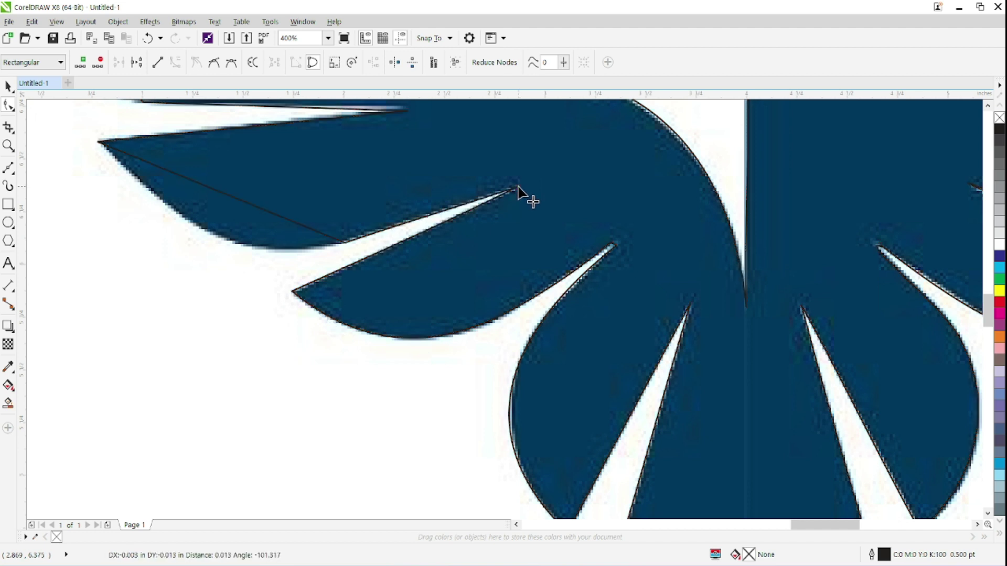
Bend the third-lowest left feather's lower segment along the image edge and reposition its tip node and handle.
left_click_drag(231, 203, 209, 232)
left_click_drag(275, 201, 416, 271)
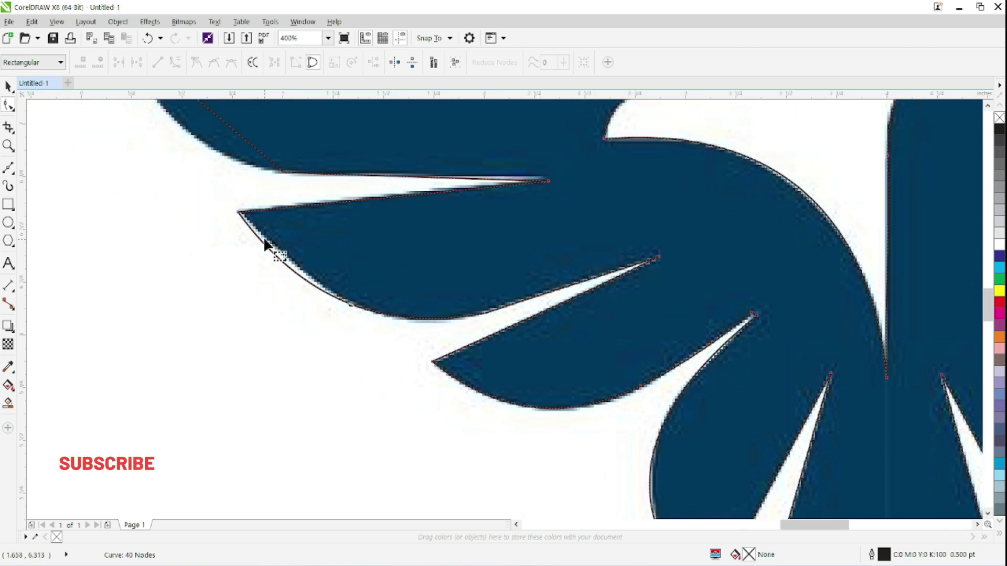
left_click(240, 214)
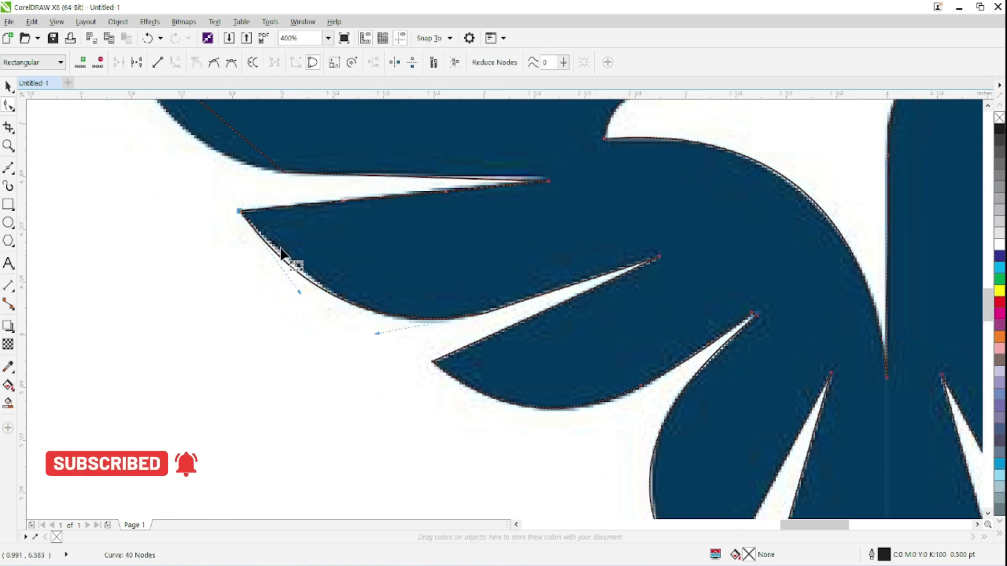
left_click(302, 286)
left_click(240, 213)
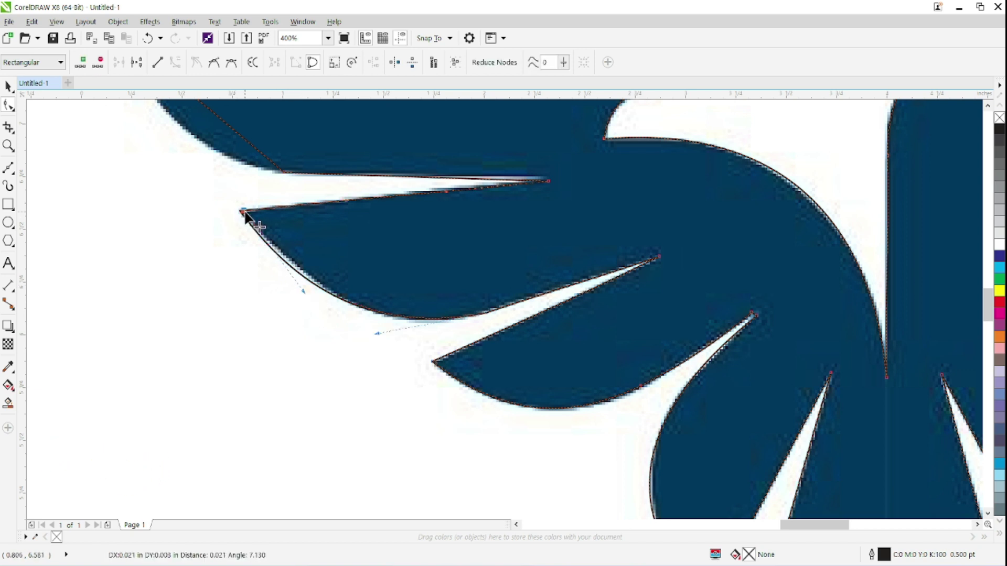
Fine-tune the third-lowest left feather's lower curve by adjusting both handles and shifting its base node.
left_click_drag(303, 291, 296, 283)
left_click_drag(377, 333, 376, 338)
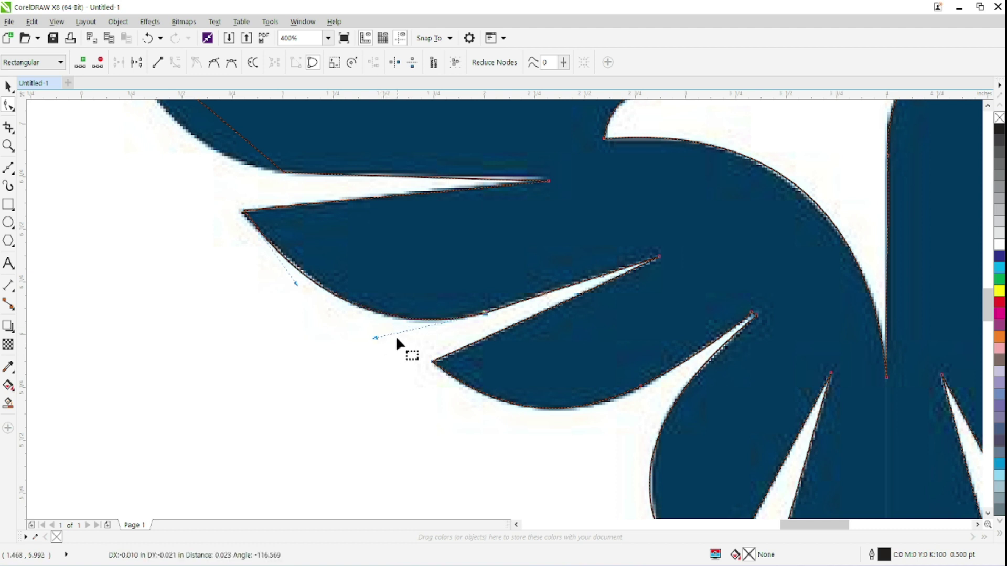
left_click_drag(486, 316, 479, 313)
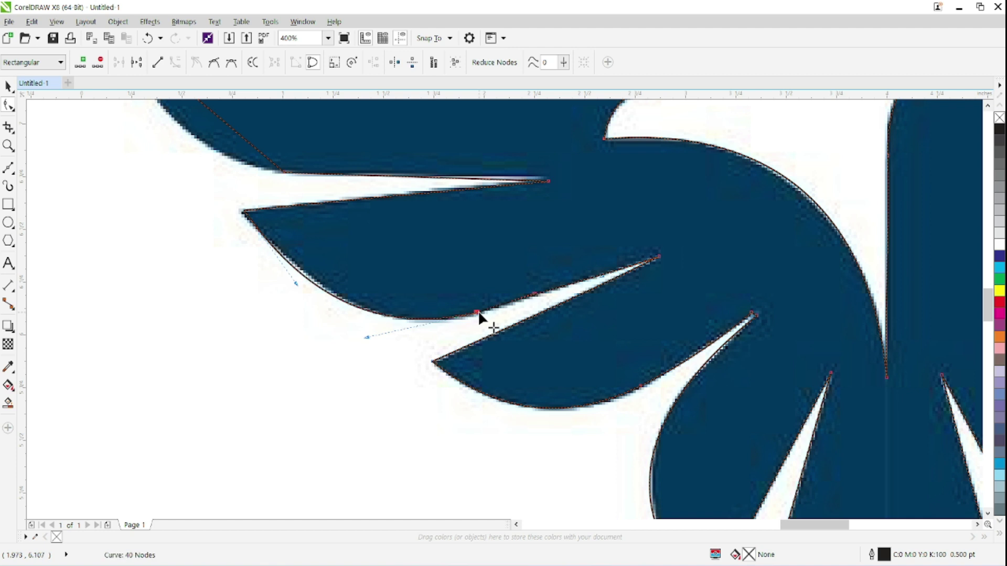
left_click_drag(295, 282, 306, 286)
Align the notch node below the fourth-lowest left feather, bend that feather's lower segment outward and position its tip node.
left_click_drag(351, 231, 435, 319)
left_click_drag(633, 269, 634, 270)
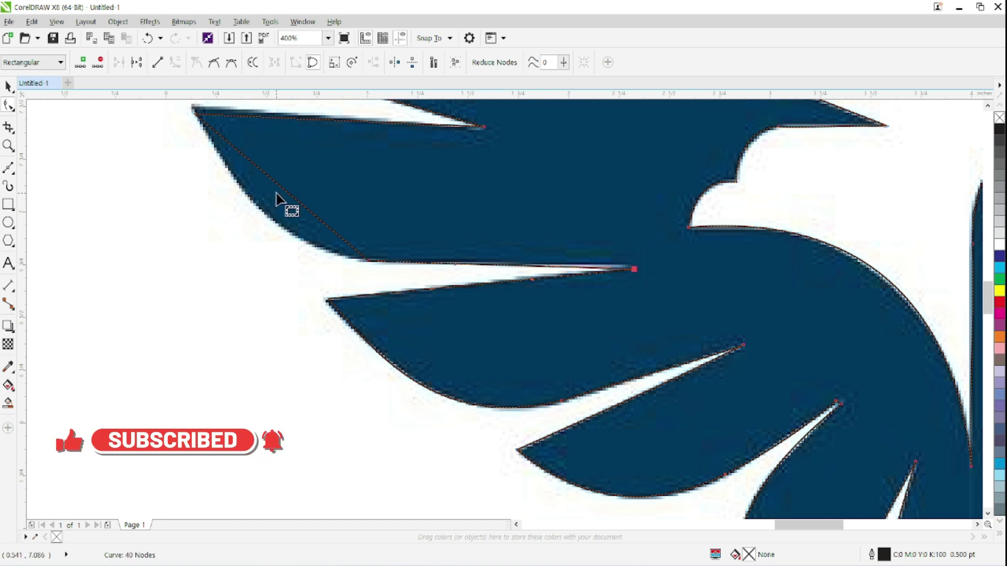
left_click_drag(286, 192, 269, 220)
scroll(294, 243, "up", 2)
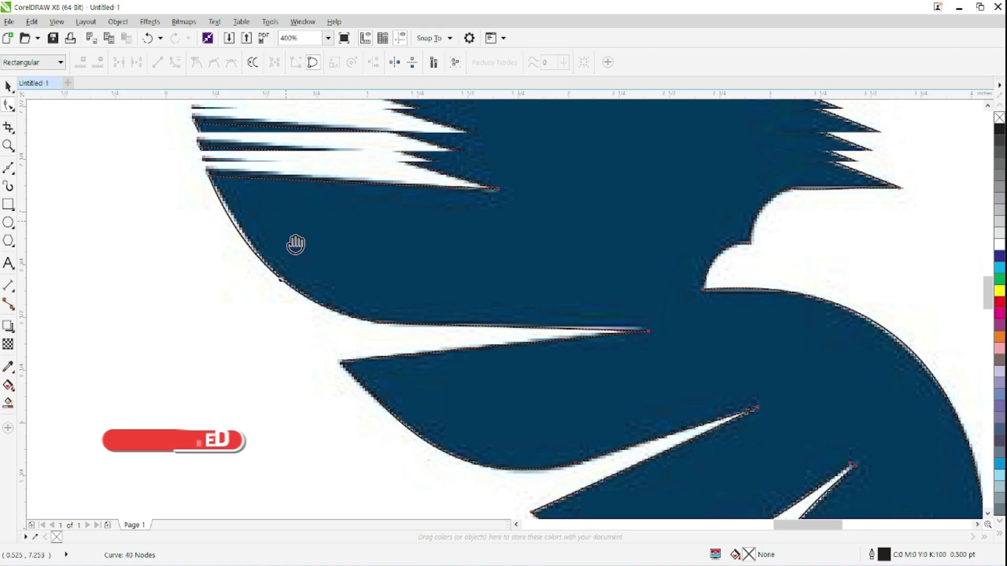
left_click(229, 233)
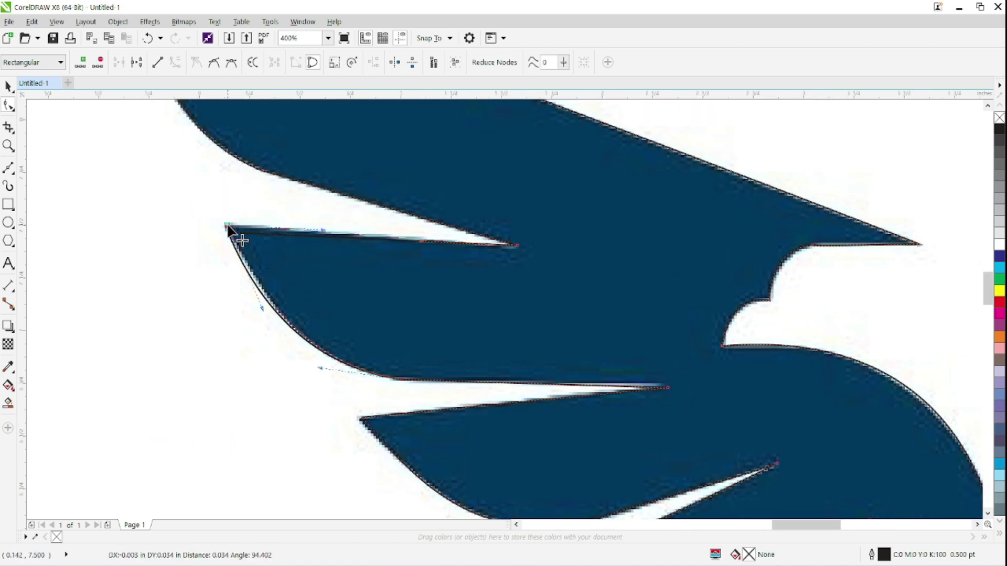
Move the traced eagle outline off the bitmap into the empty space beside it.
scroll(357, 202, "down", 4)
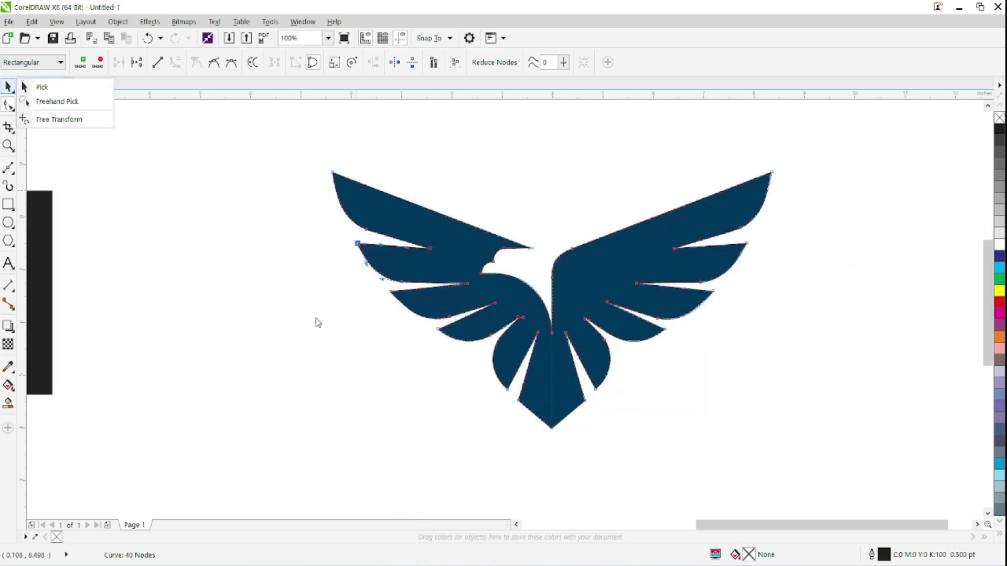
left_click(8, 86)
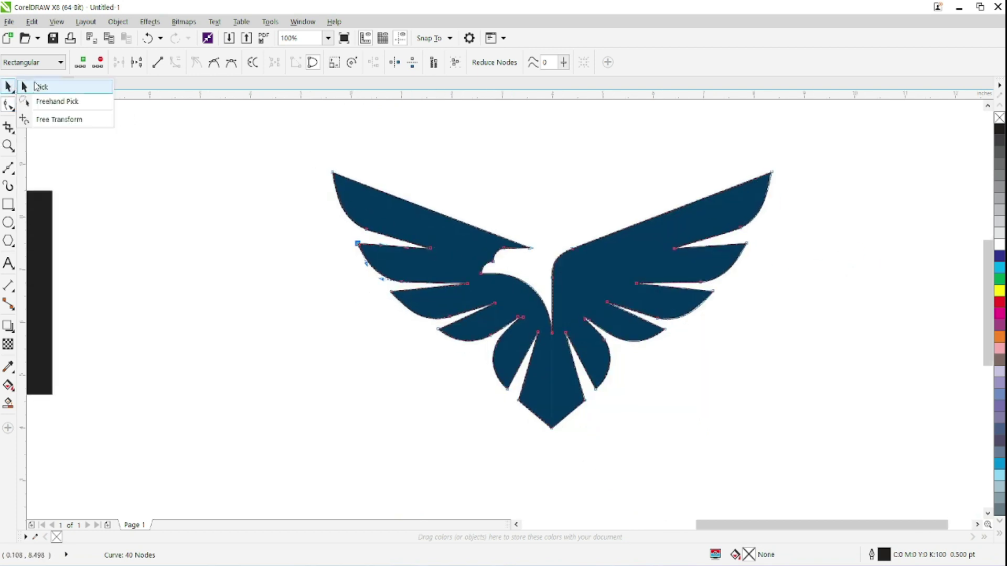
left_click(32, 86)
scroll(459, 257, "down", 1)
left_click_drag(459, 258, 519, 302)
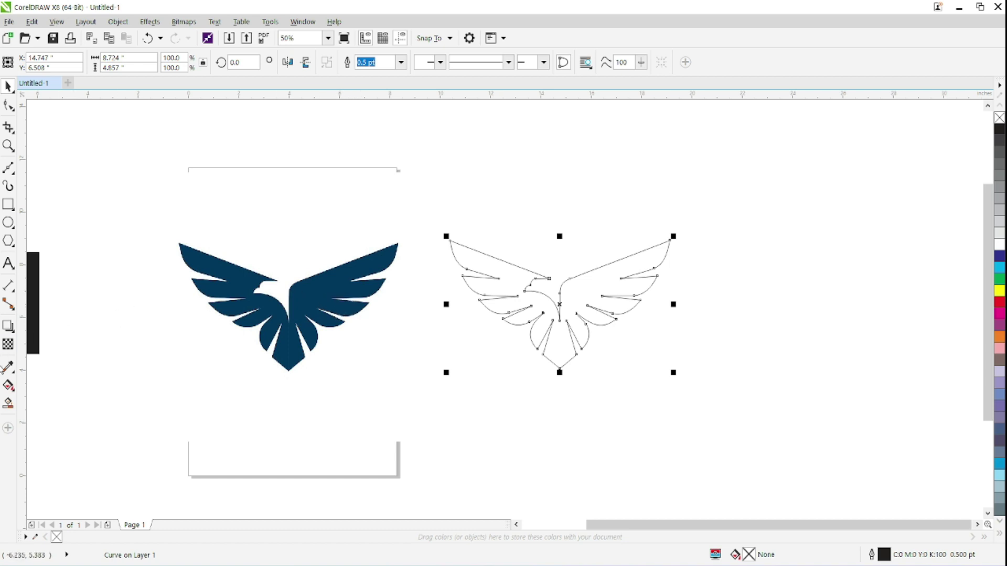
Sample the bitmap eagle's dark blue with the Color Eyedropper and fill the traced outline with it.
left_click(7, 369)
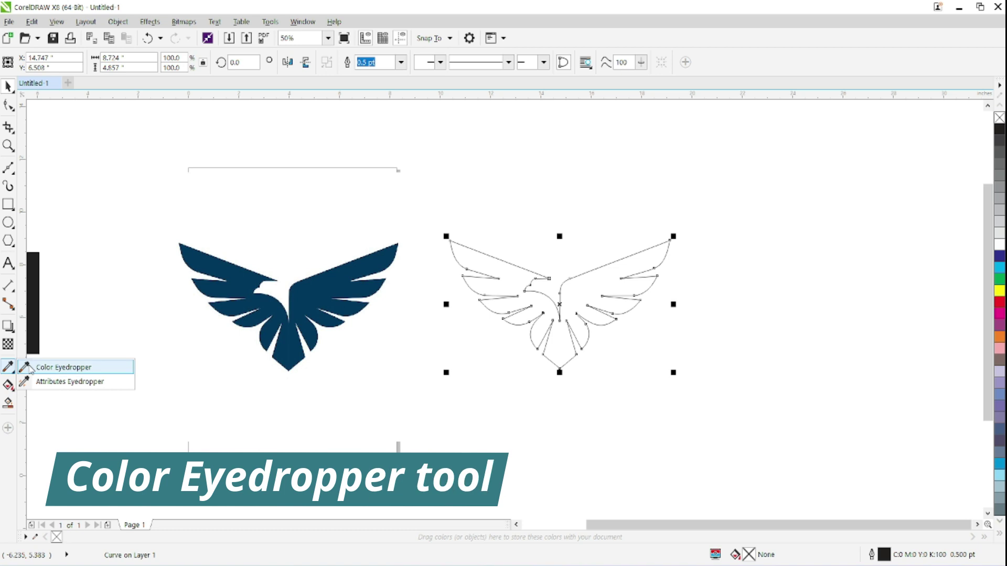
left_click(32, 369)
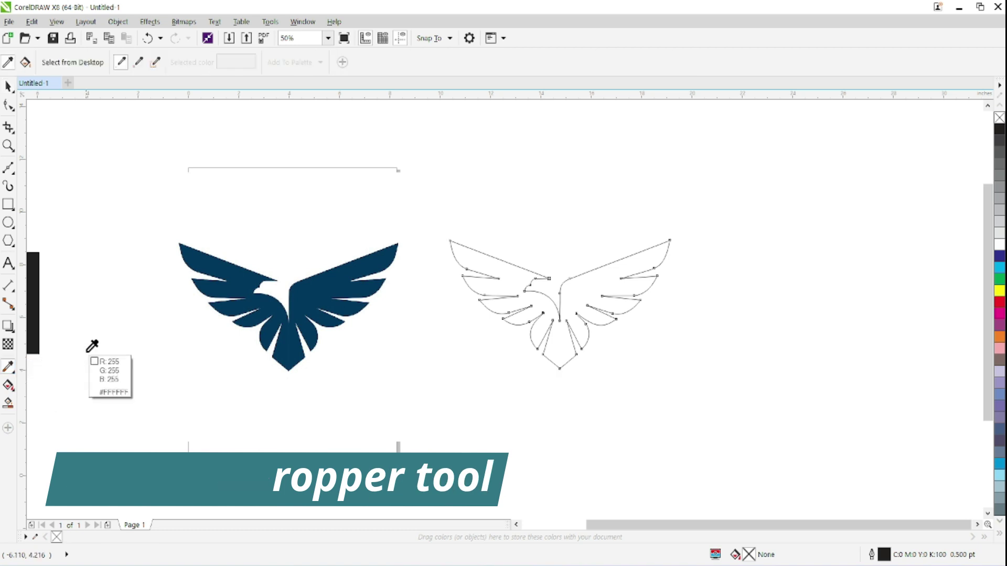
left_click(317, 288)
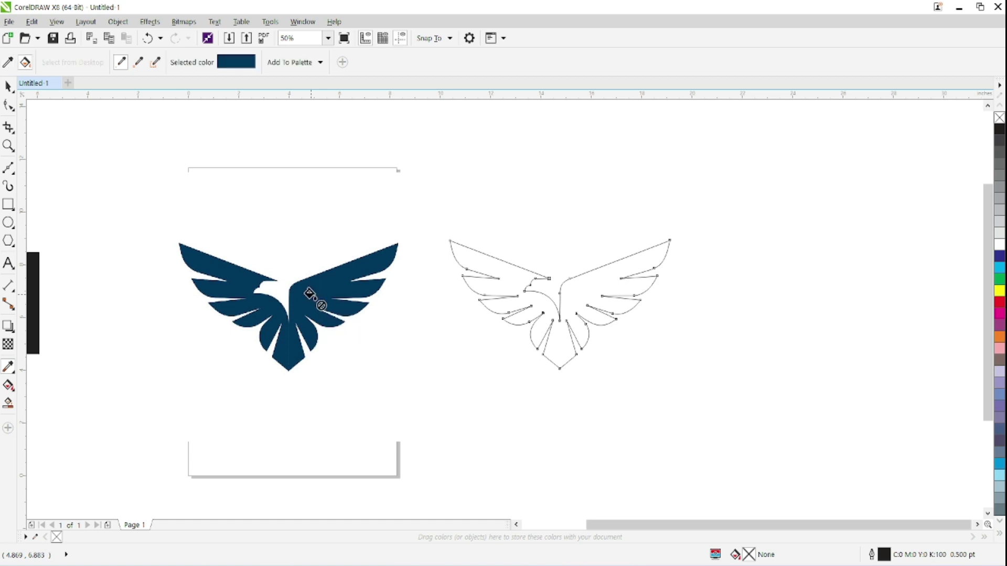
left_click(13, 67)
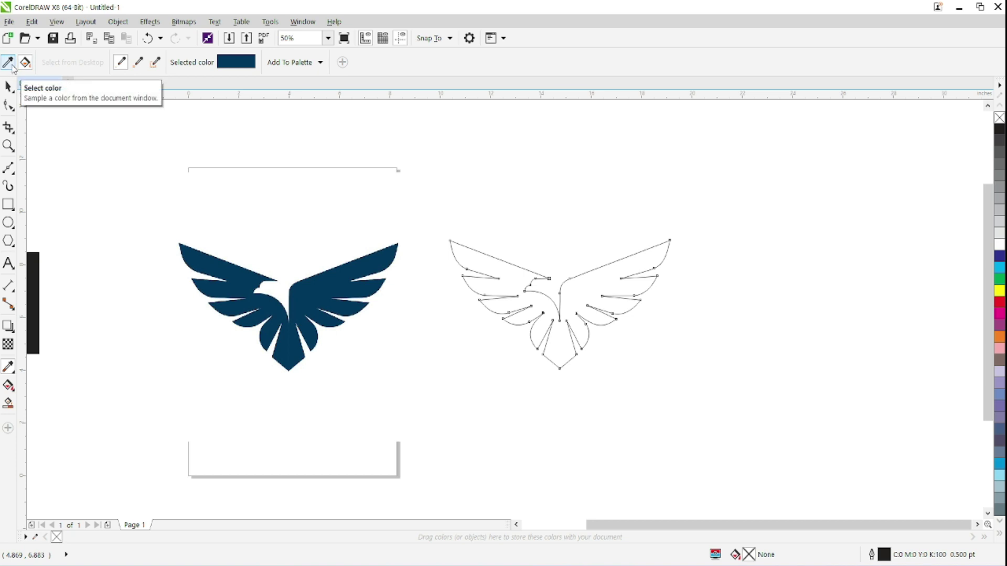
left_click(25, 62)
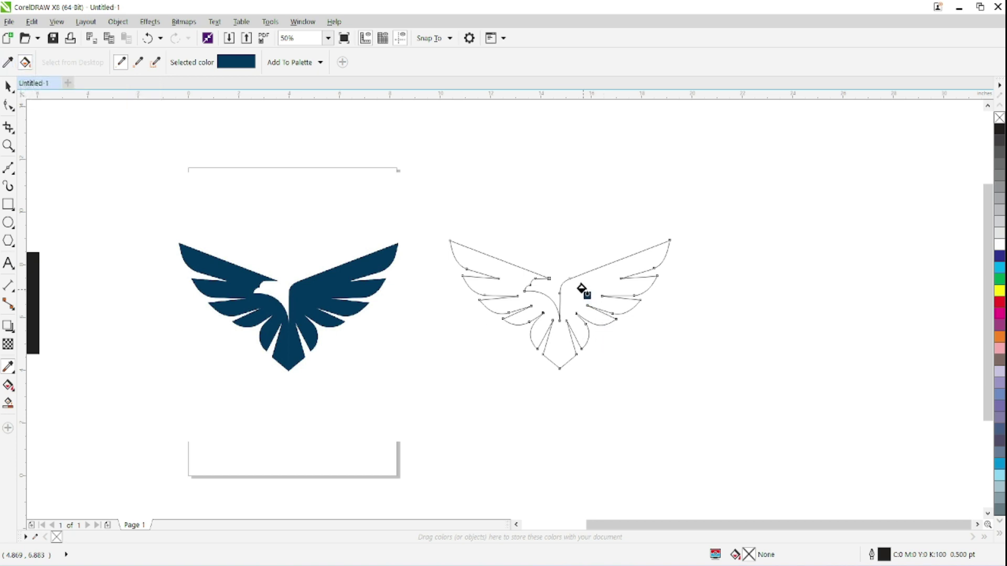
scroll(582, 288, "up", 2)
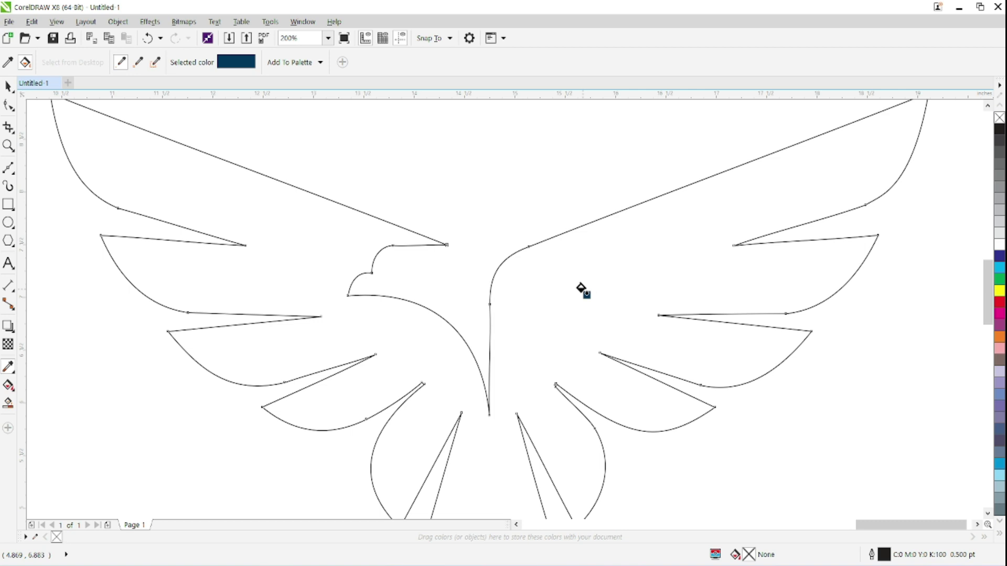
left_click(584, 288)
scroll(595, 302, "down", 1)
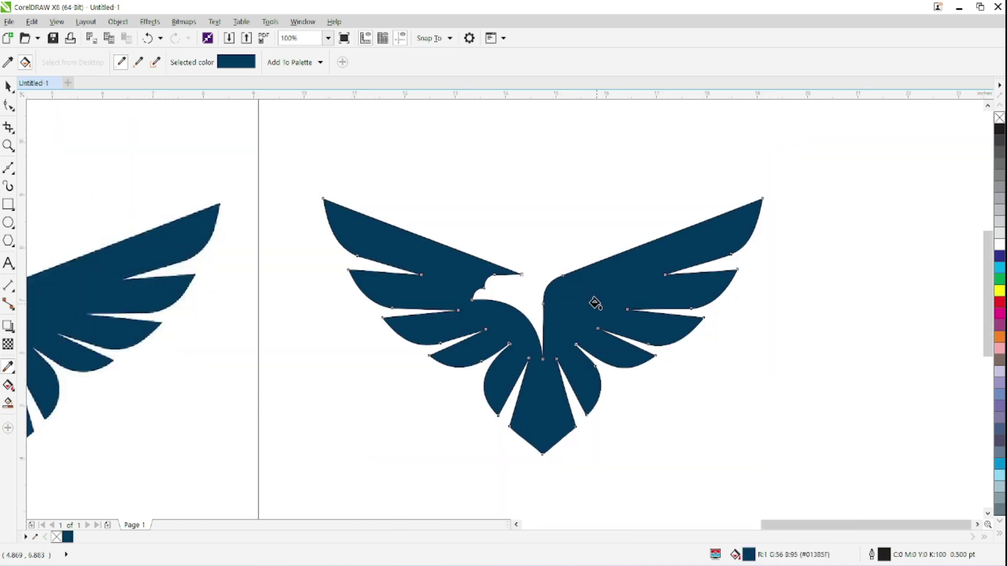
Move the filled vector eagle closer so its left wing tip sits beside the bitmap's right wing tip.
left_click(8, 86)
left_click_drag(360, 295, 429, 274)
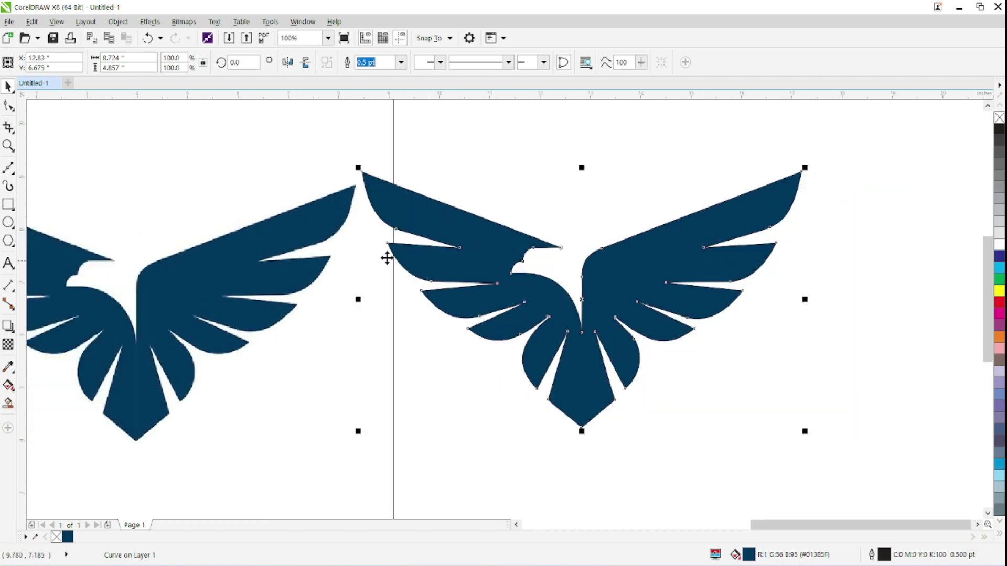
Compare the edge quality of the vector eagle's wing tip and the bitmap's wing tip at high magnification.
left_click(8, 146)
left_click_drag(299, 161, 425, 261)
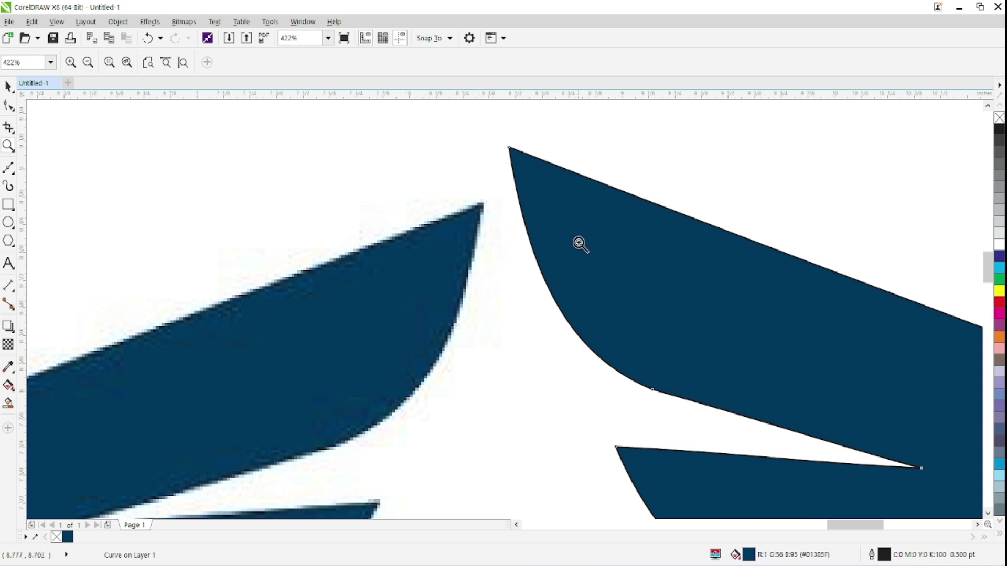
scroll(686, 363, "down", 2)
left_click_drag(680, 358, 579, 297)
scroll(579, 295, "up", 1)
scroll(580, 295, "up", 1)
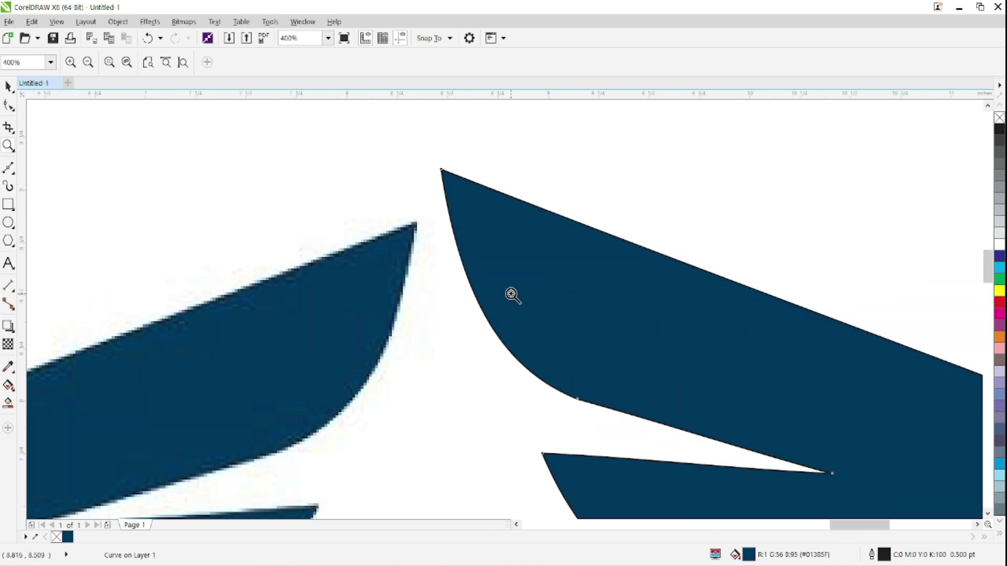
scroll(502, 186, "up", 3)
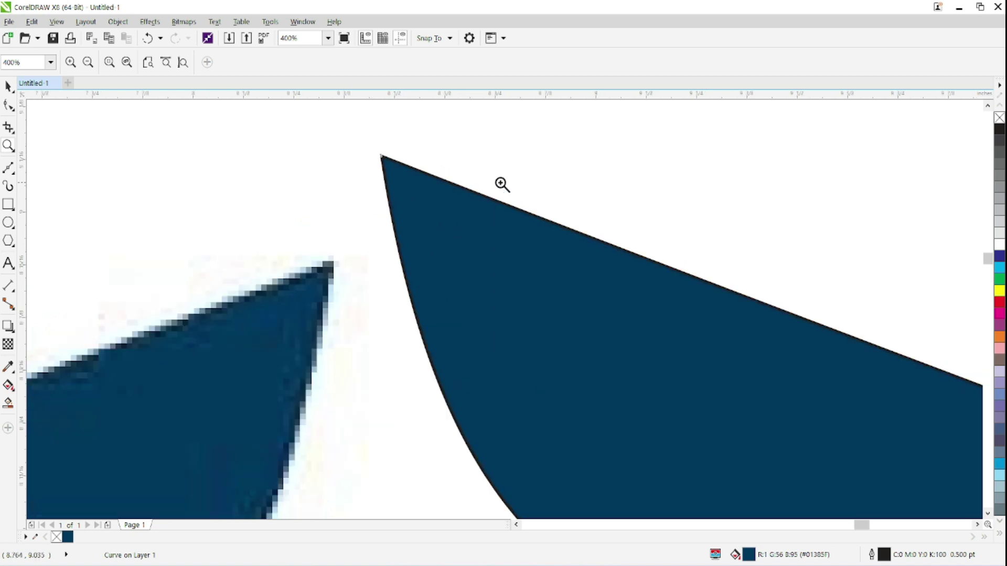
scroll(501, 189, "down", 4)
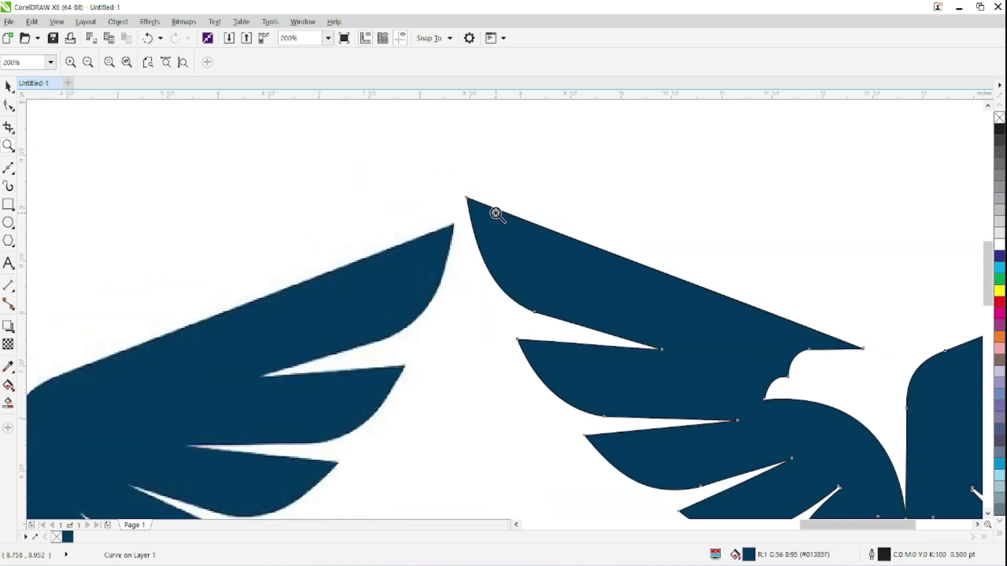
scroll(407, 266, "up", 2)
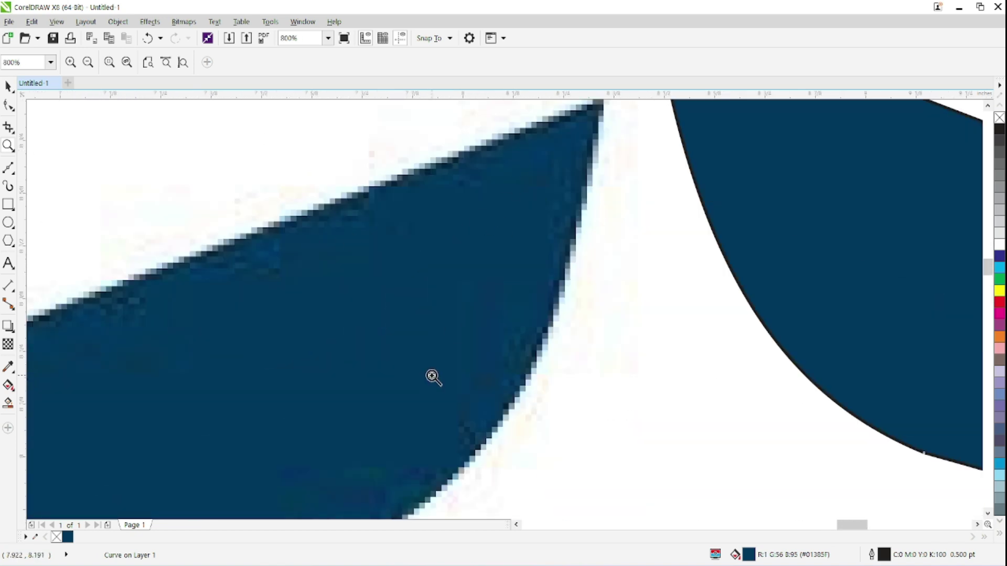
scroll(433, 377, "down", 3)
Enlarge the vector eagle proportionally to 392% and inspect the smoothness of its feather edge up close.
key("space")
scroll(553, 301, "down", 2)
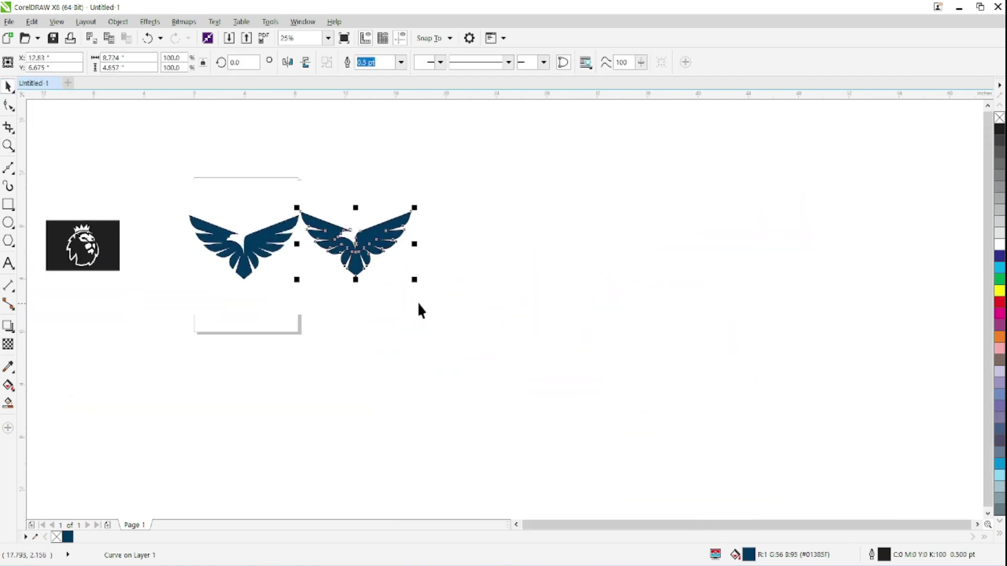
left_click_drag(417, 282, 760, 533)
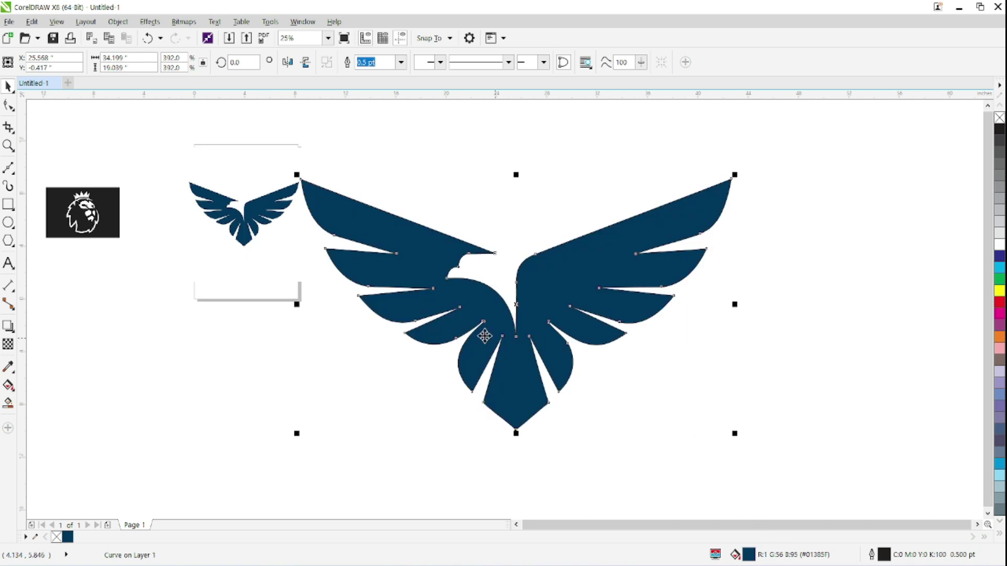
scroll(479, 337, "up", 2)
scroll(394, 336, "up", 6)
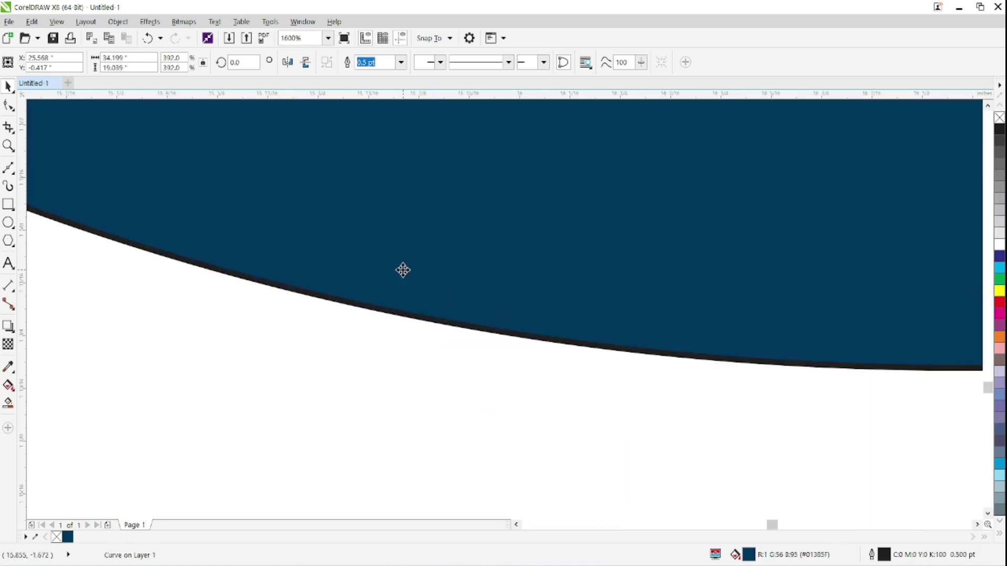
scroll(403, 270, "down", 6)
key("Escape")
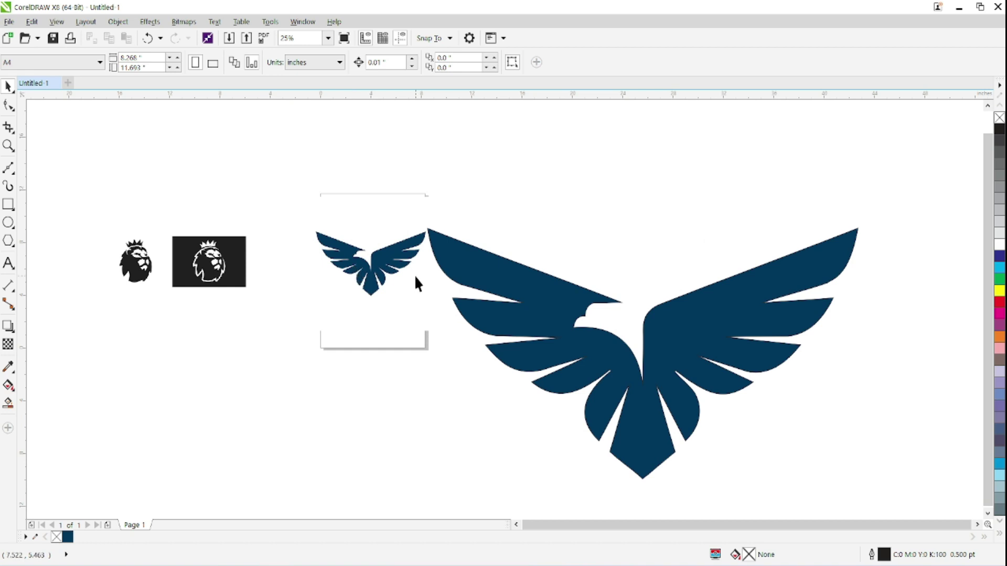
Scale the vector eagle down to 98.5%, move it above and to the right of the bitmap, and deselect it.
left_click(499, 311)
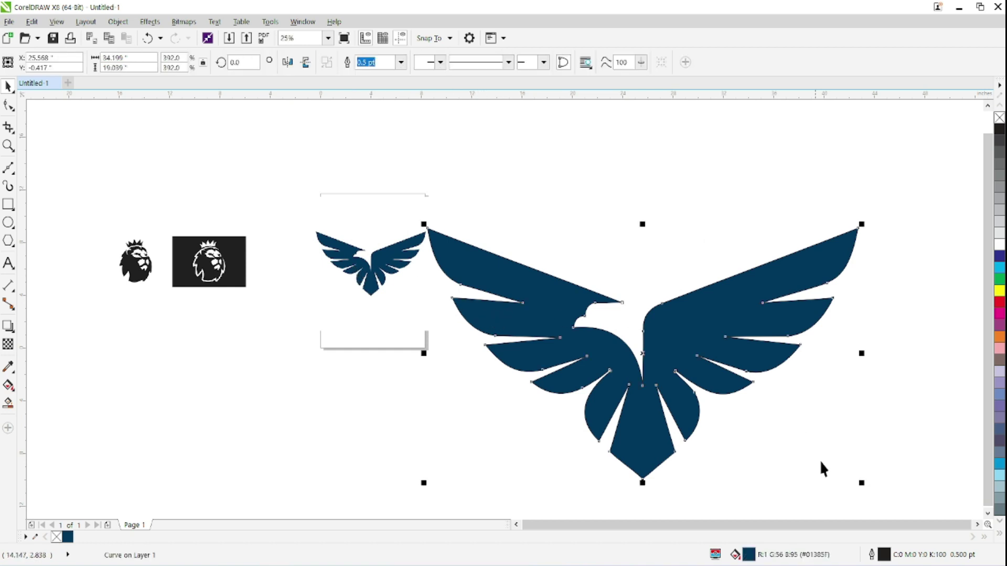
left_click_drag(865, 484, 541, 439)
left_click_drag(473, 269, 506, 242)
scroll(512, 215, "up", 6)
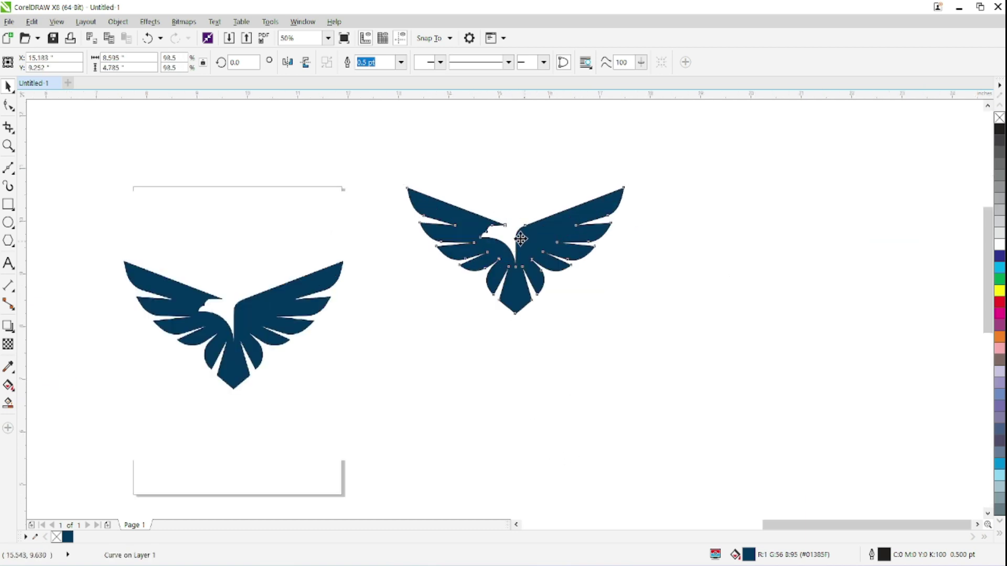
scroll(516, 236, "down", 3)
left_click(473, 170)
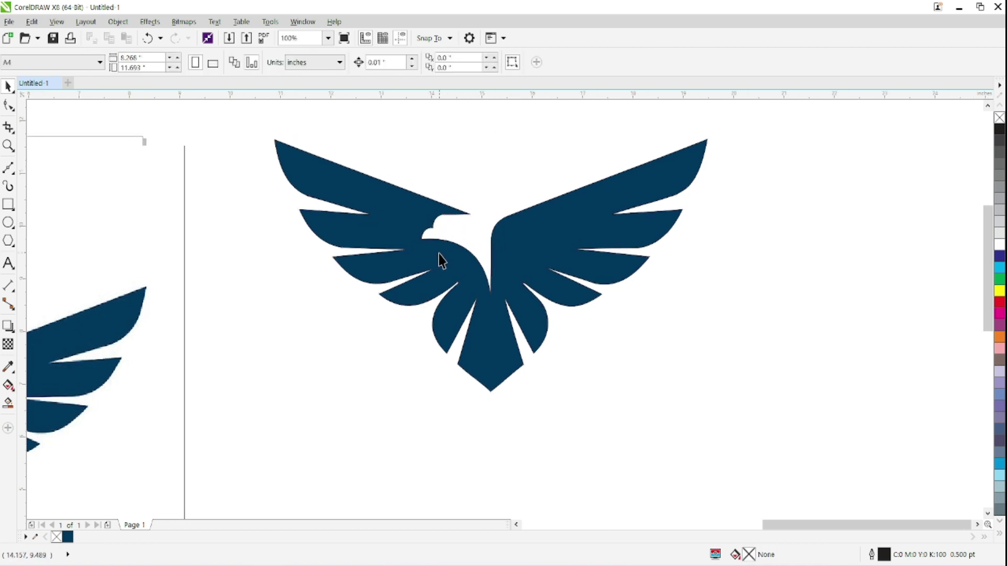
Unlock all objects and delete the original eagle bitmap.
scroll(452, 252, "down", 2)
left_click_drag(452, 253, 561, 245)
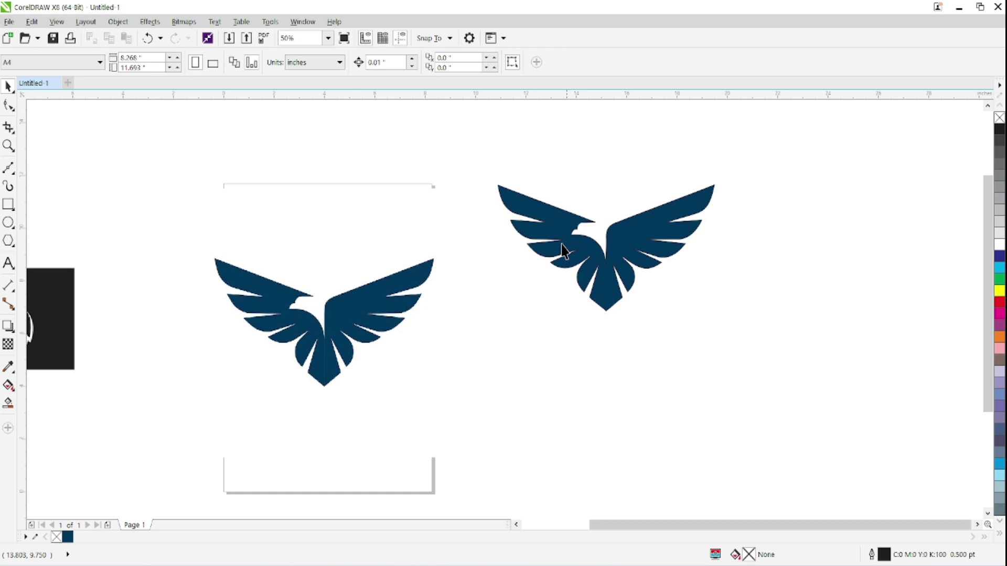
left_click(118, 22)
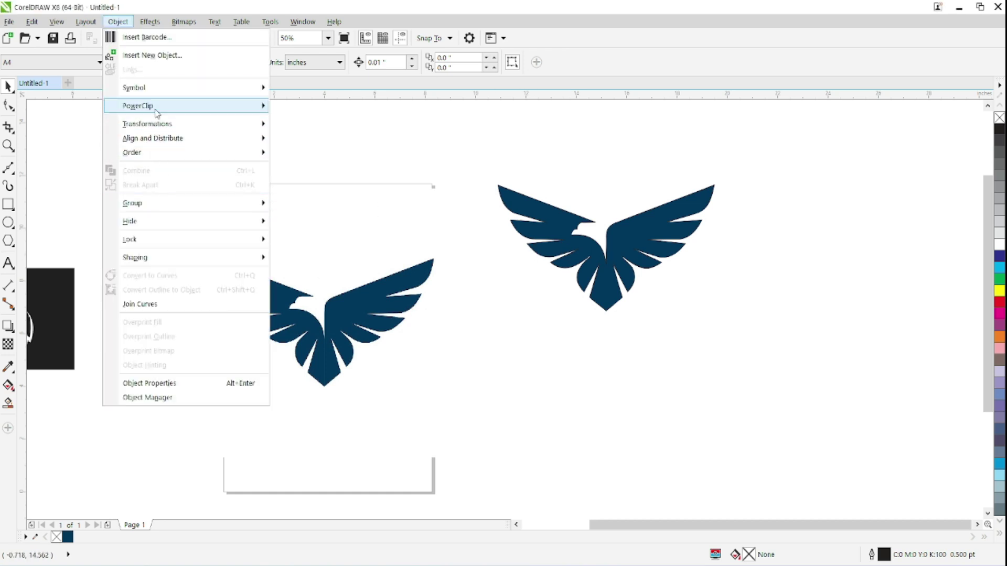
mouse_move(168, 242)
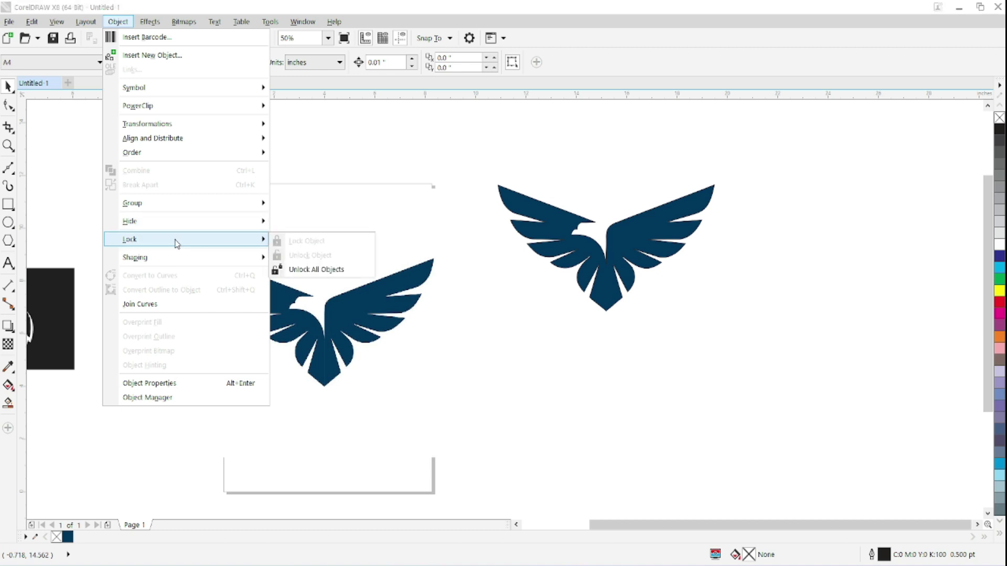
left_click(293, 269)
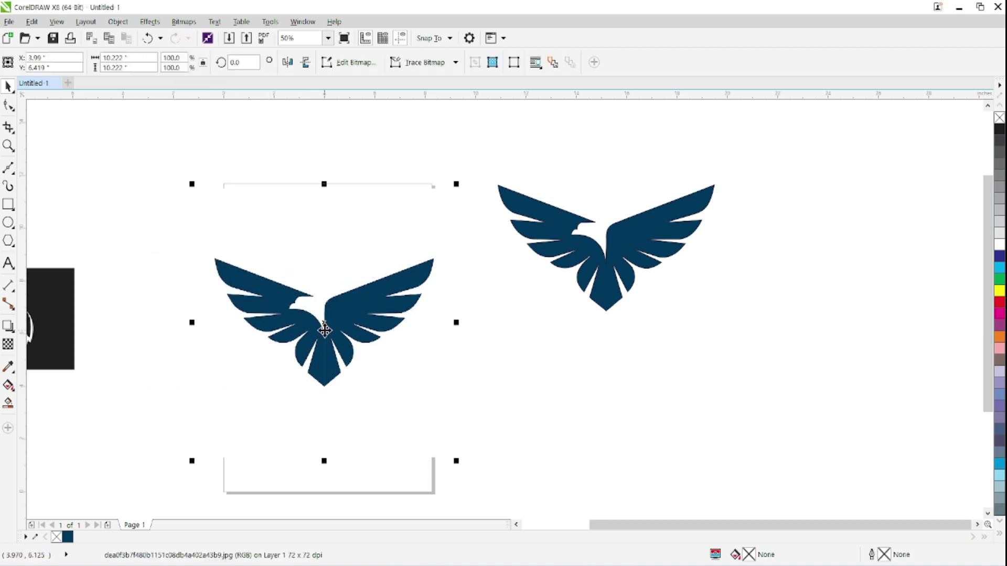
left_click_drag(324, 329, 286, 310)
key("Delete")
Move the lion logo bitmap so its black lion lies on the page, and lock the bitmap in place.
left_click_drag(521, 252, 512, 241)
left_click_drag(426, 254, 518, 266)
scroll(310, 257, "up", 1)
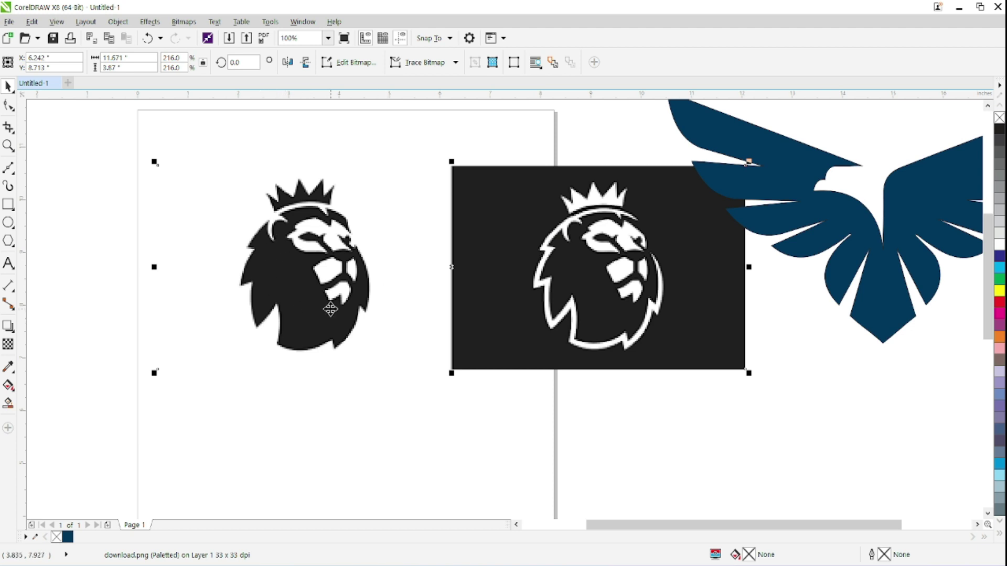
left_click_drag(315, 286, 318, 311)
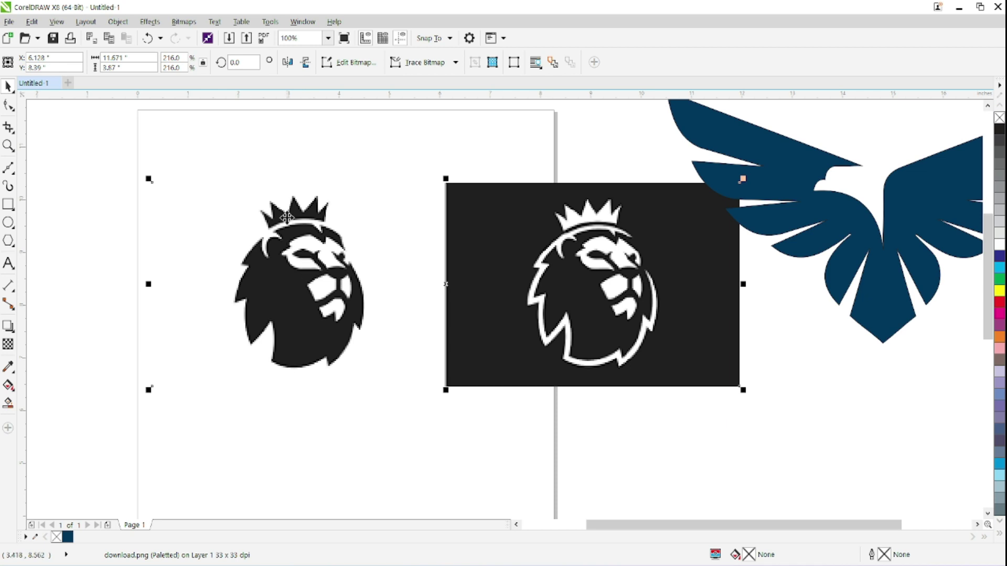
left_click(117, 21)
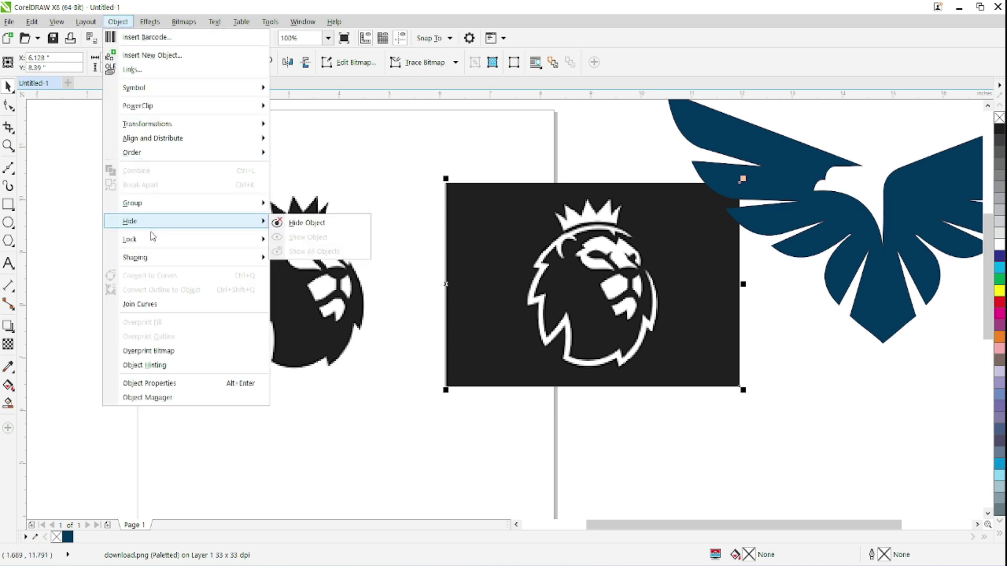
left_click(286, 243)
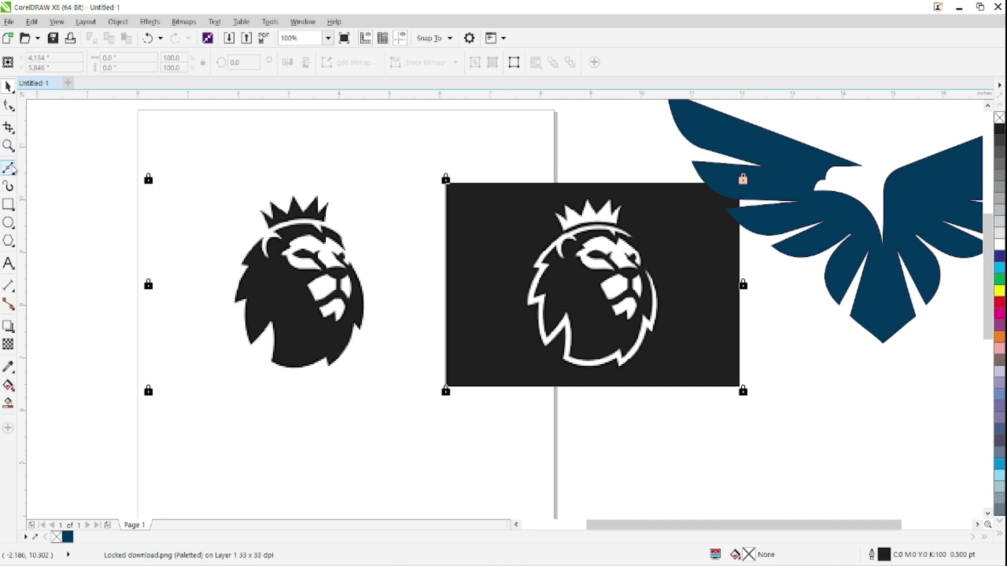
Start a Bézier outline of the lion's head at the ear and trace down the jagged back mane to its lower corner.
left_click(9, 168)
scroll(247, 262, "up", 5)
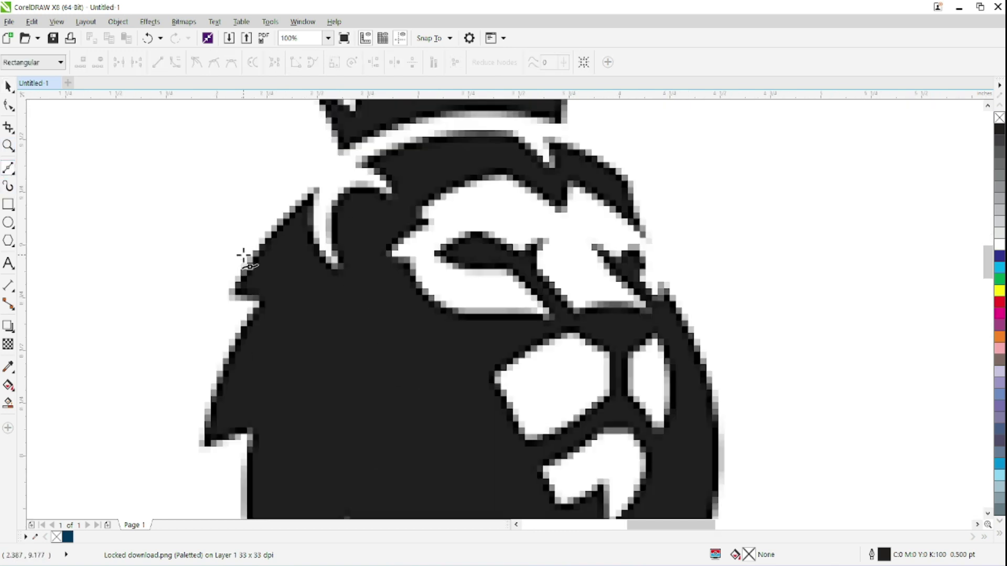
scroll(244, 257, "down", 3)
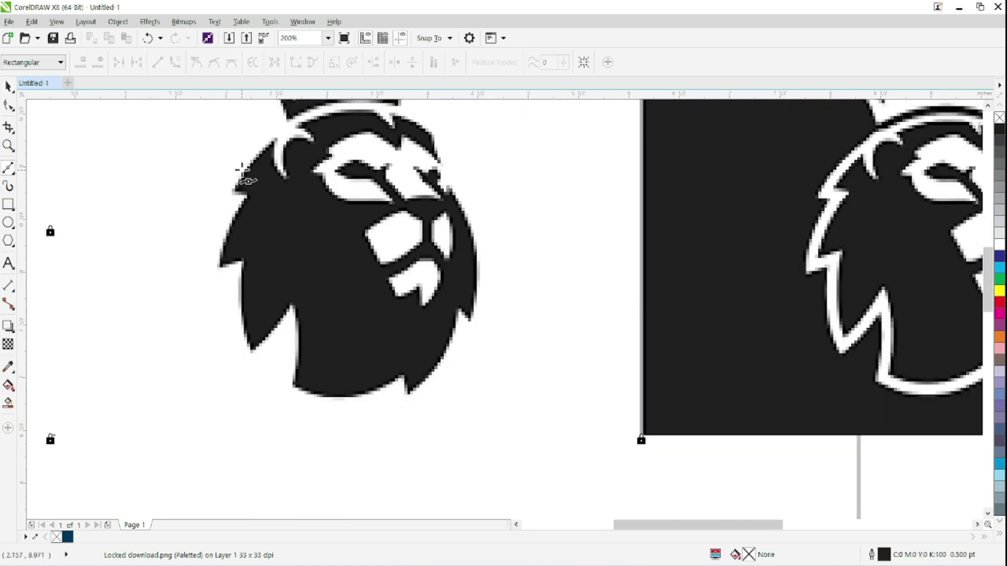
left_click_drag(277, 138, 231, 192)
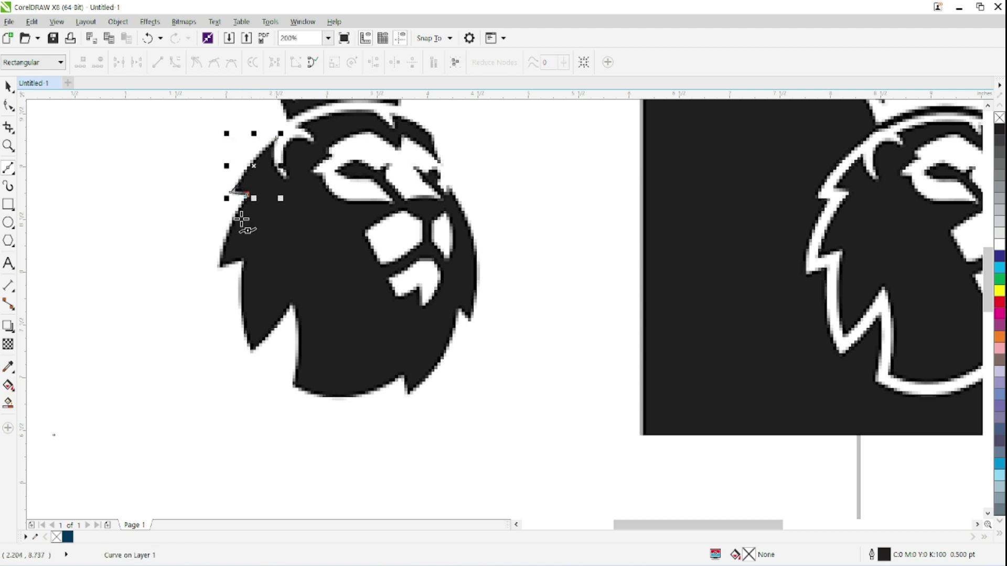
left_click(217, 273)
left_click(244, 258)
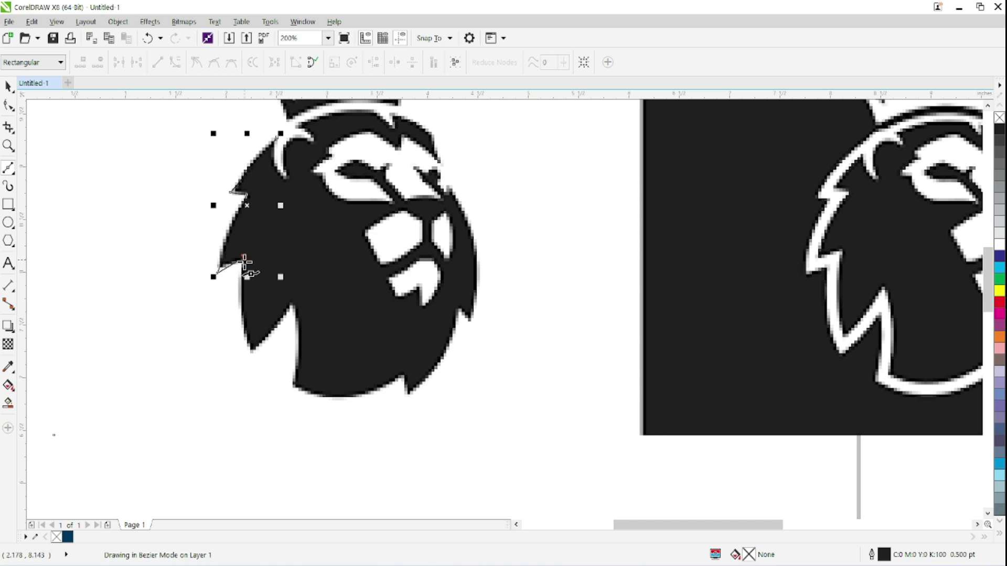
left_click(251, 357)
left_click(291, 299)
left_click(294, 386)
Continue the head outline along the mane's bottom edge, through the chin-side tufts, and up the front of the face to the eye.
left_click(406, 371)
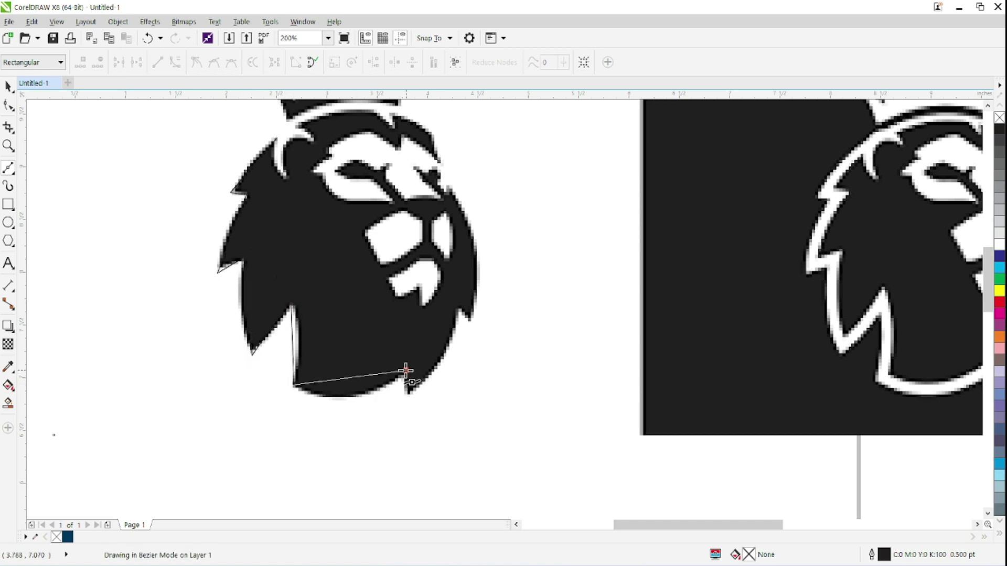
left_click(406, 399)
left_click(456, 306)
left_click(469, 321)
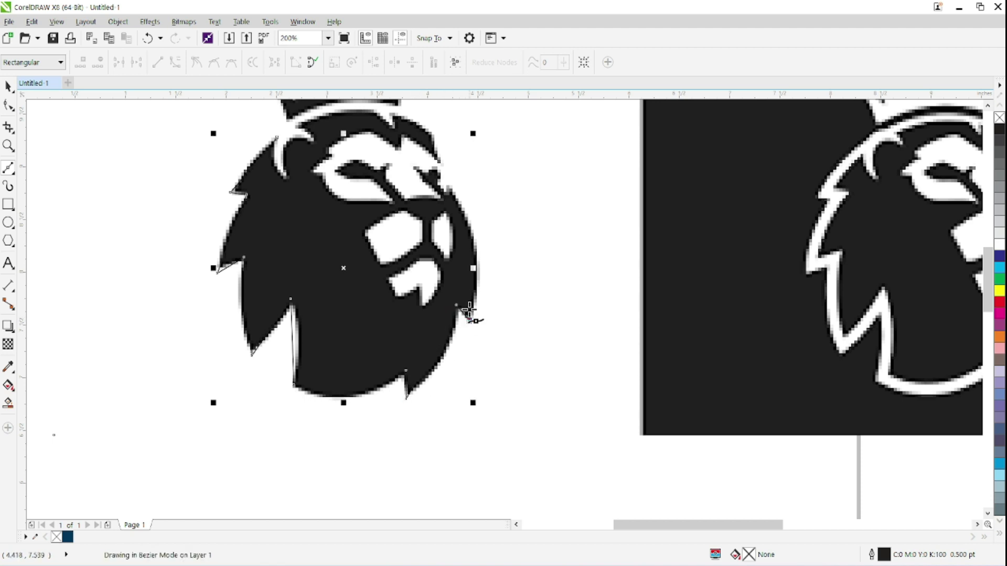
left_click(450, 189)
left_click_drag(470, 194, 474, 280)
left_click(442, 254)
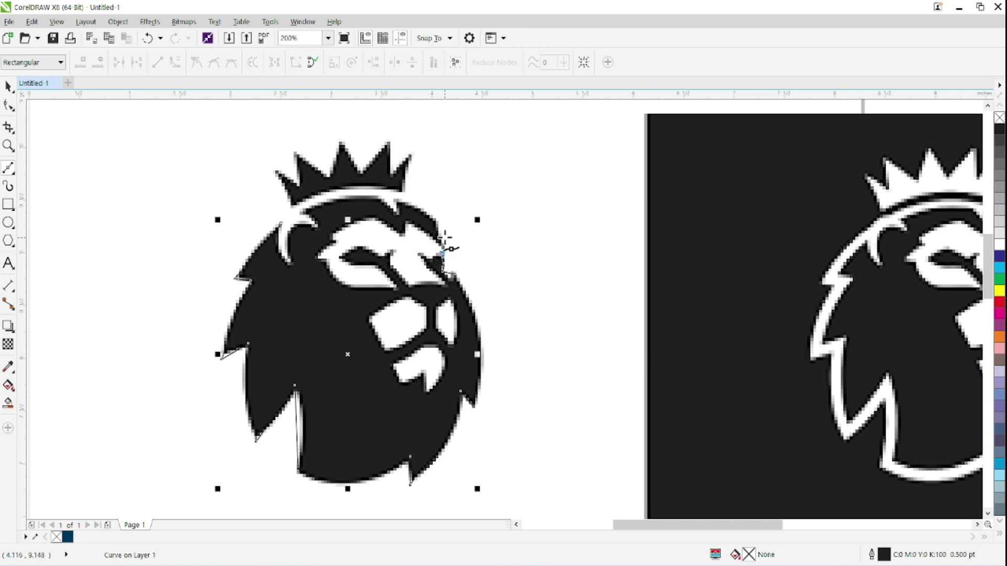
Trace the forehead, the top of the head below the crown, and the ear notch, closing the head outline at its starting point.
left_click(440, 219)
left_click(397, 198)
left_click(377, 195)
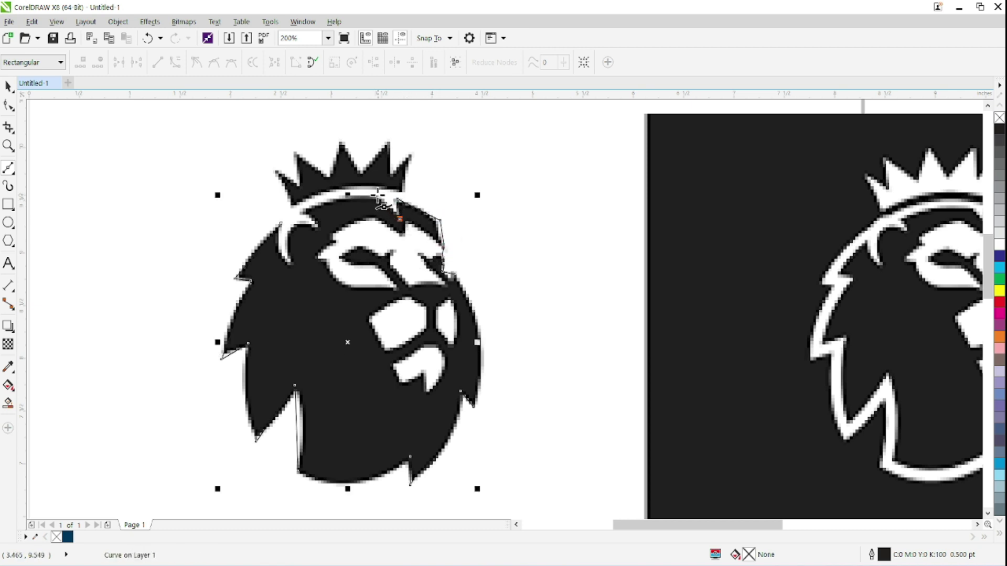
left_click(299, 213)
left_click(316, 227)
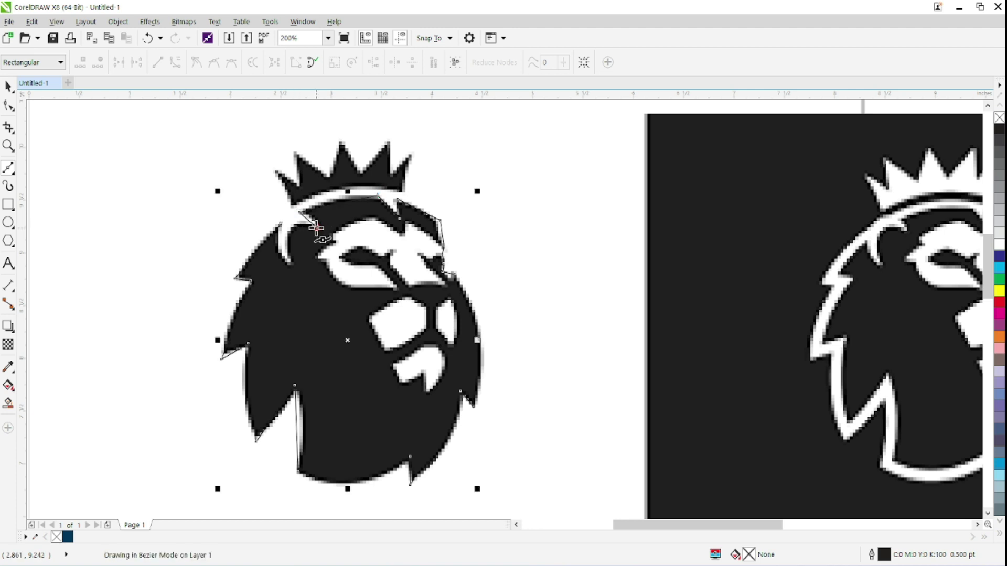
left_click(293, 229)
left_click(290, 265)
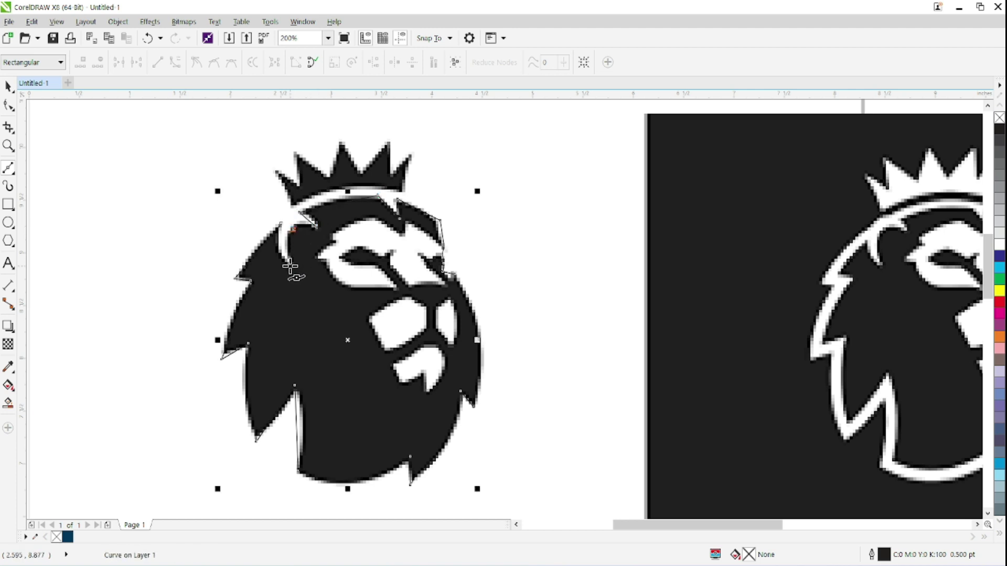
left_click(281, 225)
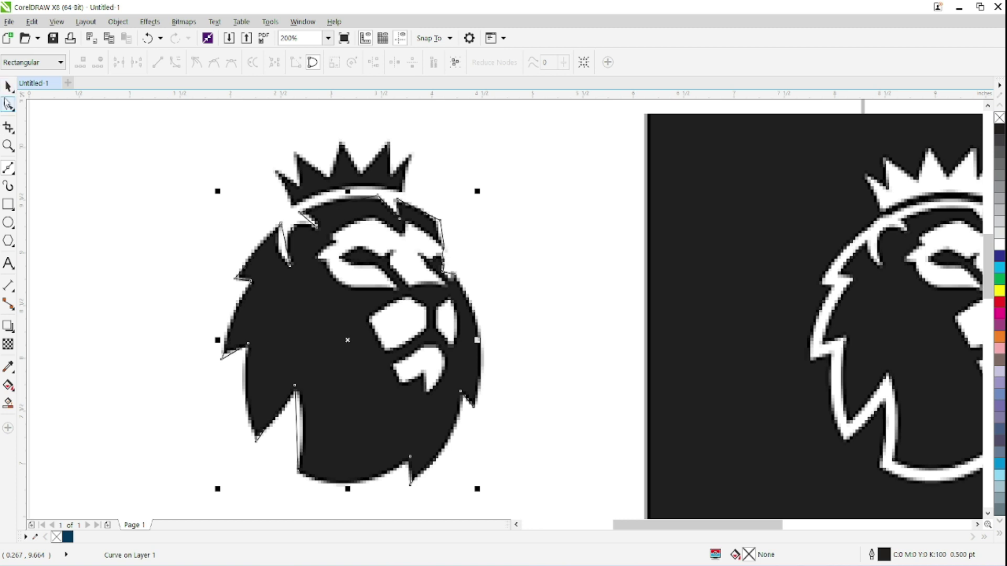
Color the head outline red and convert all of its straight segments to curves.
left_click(8, 87)
right_click(1001, 304)
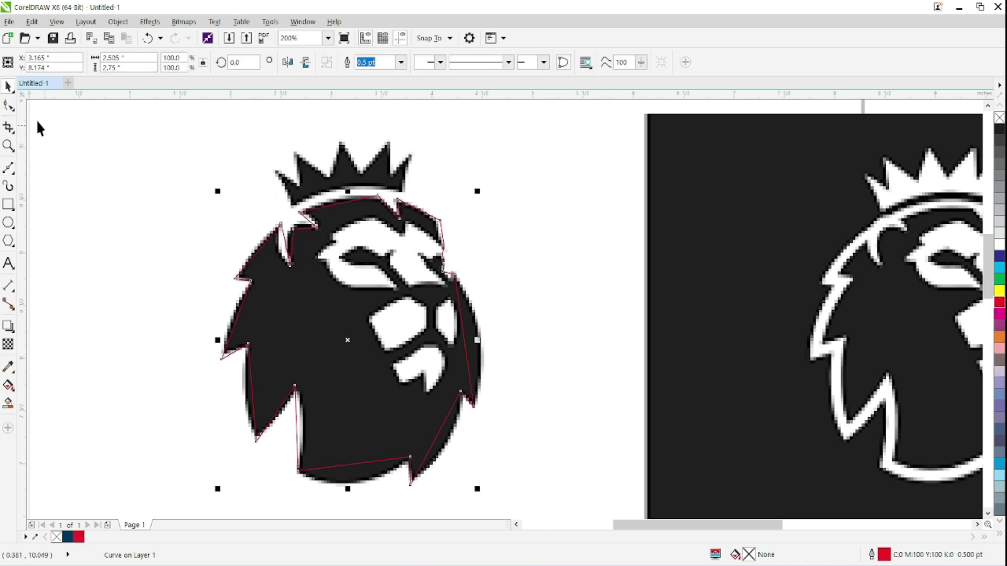
left_click(8, 105)
left_click_drag(184, 158, 528, 508)
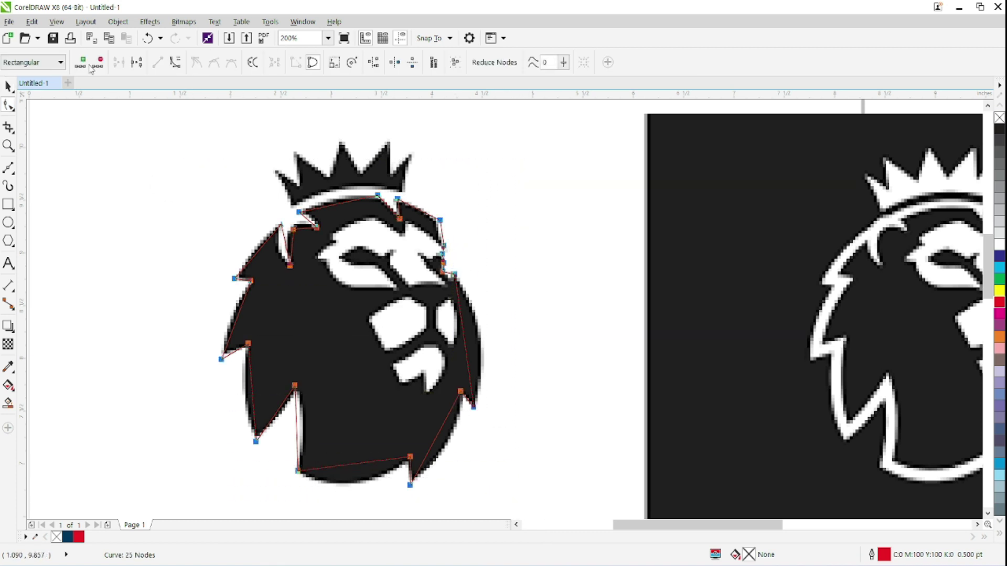
left_click(174, 64)
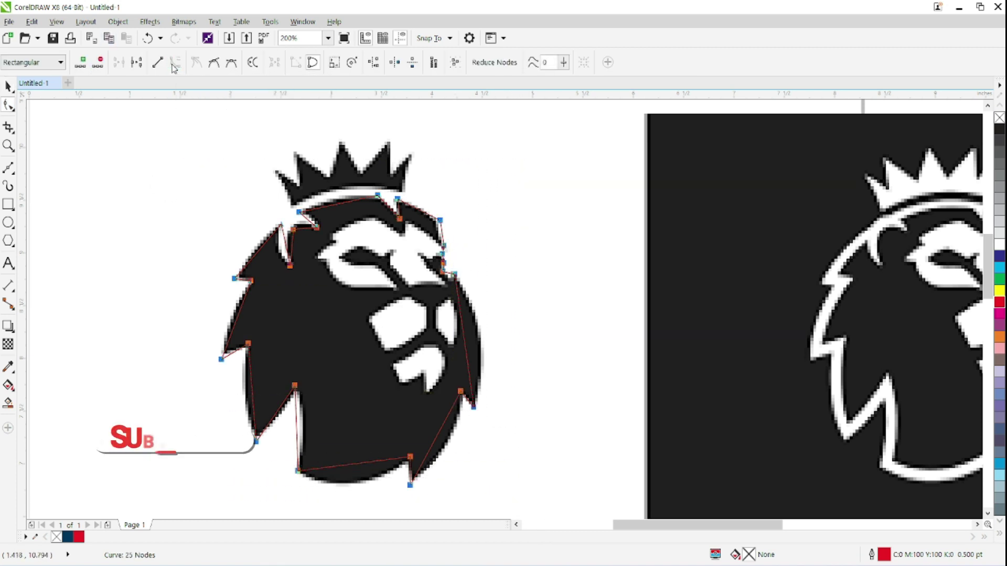
Bend the outline segments along the top of the head, forehead, front mane and bottom edge to match the bitmap.
left_click(338, 203)
left_click_drag(337, 203, 336, 198)
left_click_drag(420, 215, 420, 208)
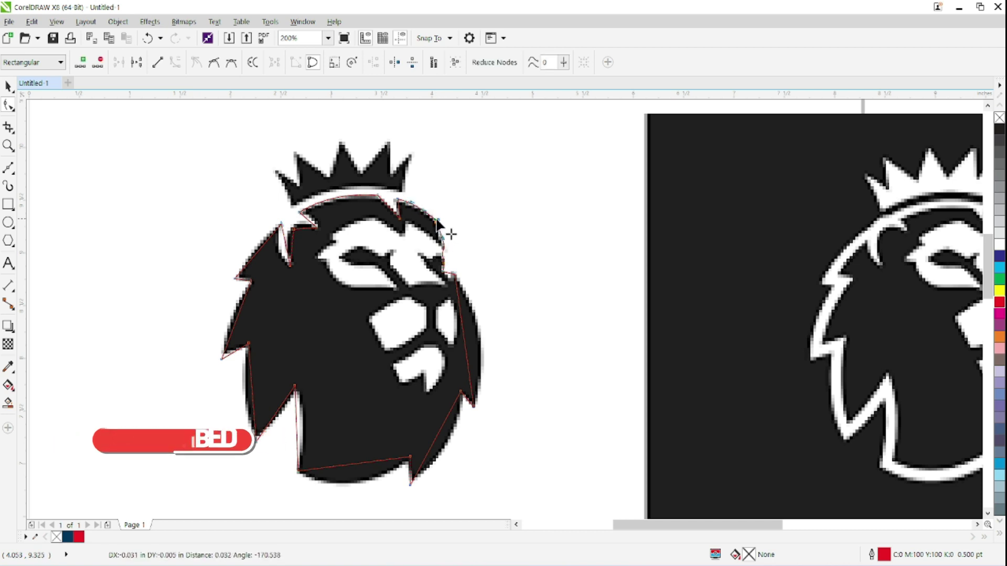
left_click(463, 335)
left_click_drag(463, 334, 486, 348)
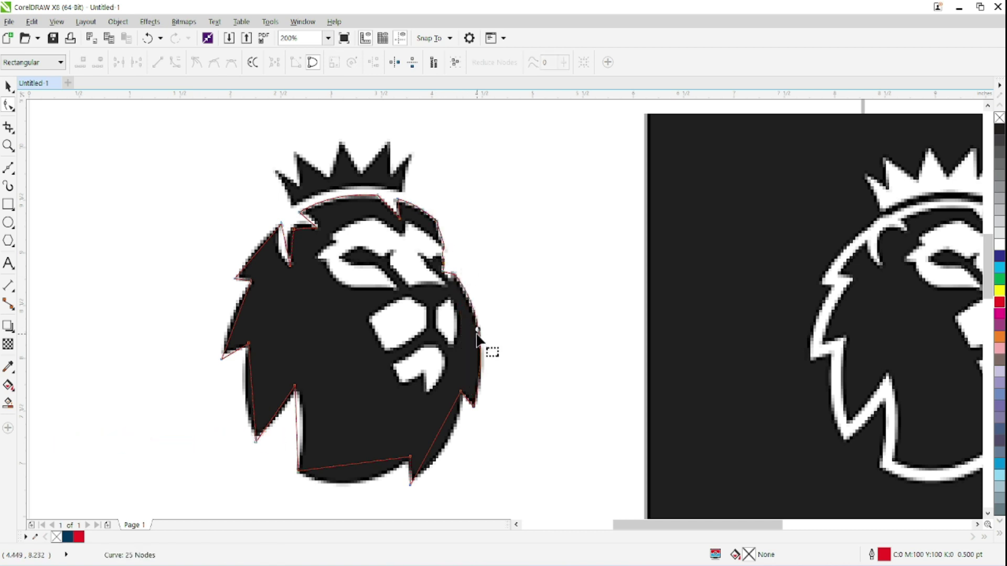
left_click_drag(438, 439, 449, 450)
left_click_drag(360, 465, 351, 483)
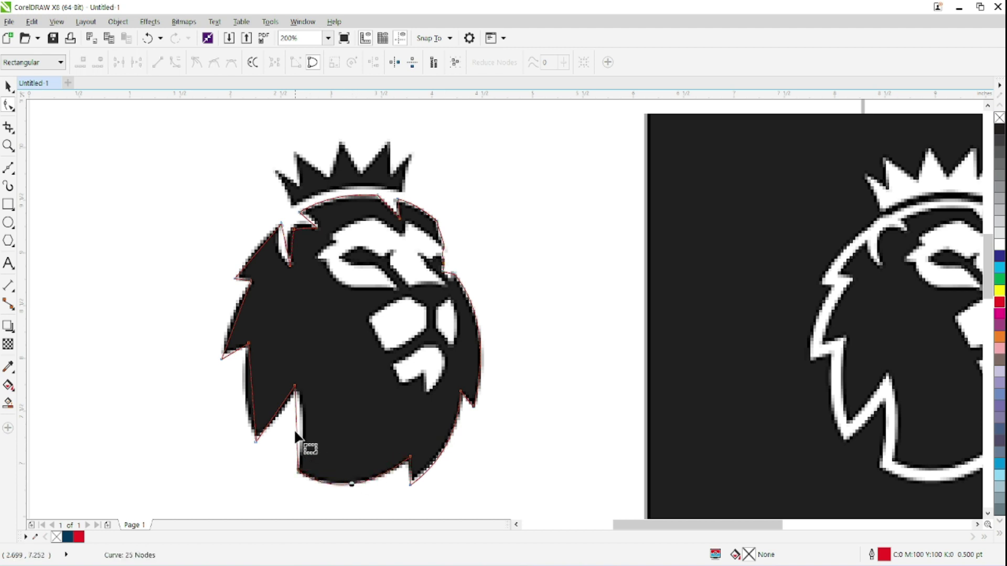
Fit the segments and nodes of the back mane tufts and the ear notch to the bitmap's curved edges.
left_click(299, 401)
left_click_drag(254, 394, 243, 399)
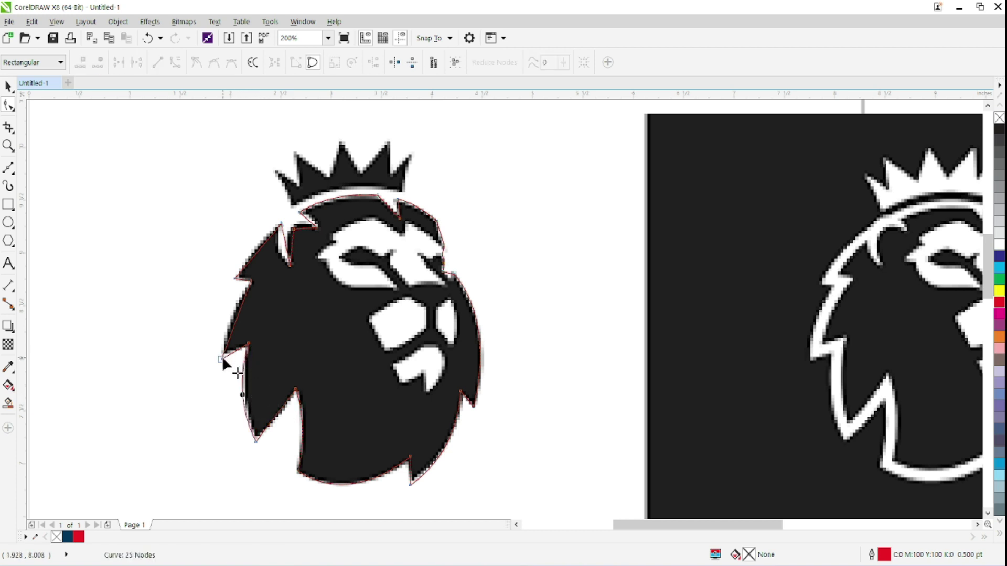
left_click(222, 355)
left_click(248, 344)
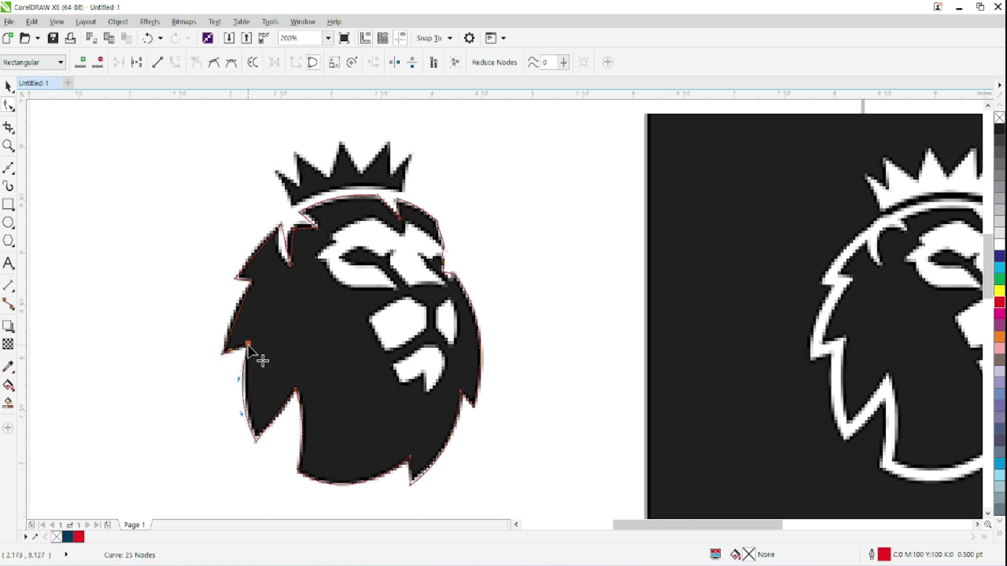
left_click_drag(233, 316, 233, 314)
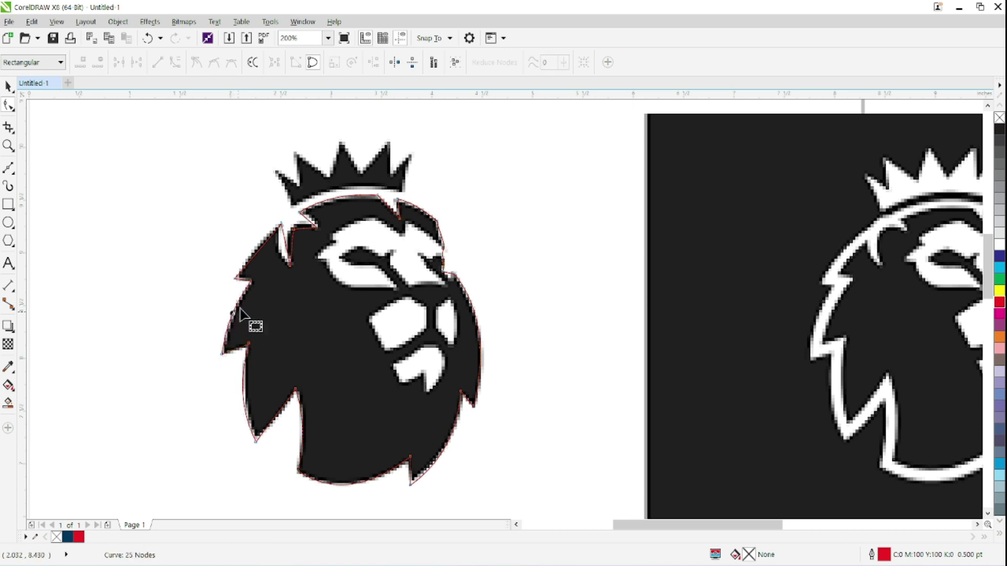
left_click(259, 248)
left_click_drag(259, 250, 316, 227)
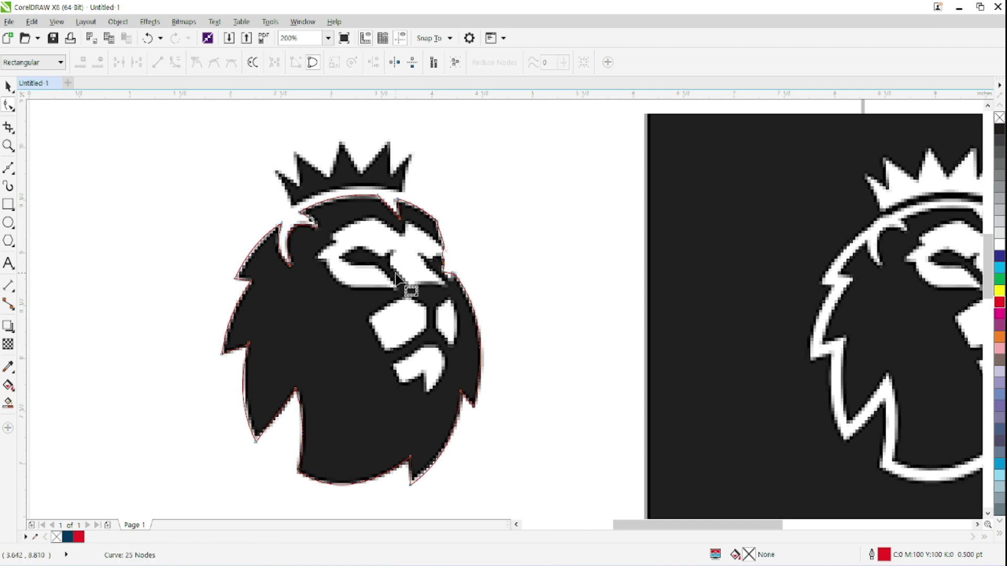
Move the traced head outline aside to inspect its shape, and undo the move.
left_click(6, 88)
scroll(490, 282, "down", 2)
left_click_drag(495, 281, 521, 231)
left_click_drag(481, 245, 326, 245)
left_click(376, 327)
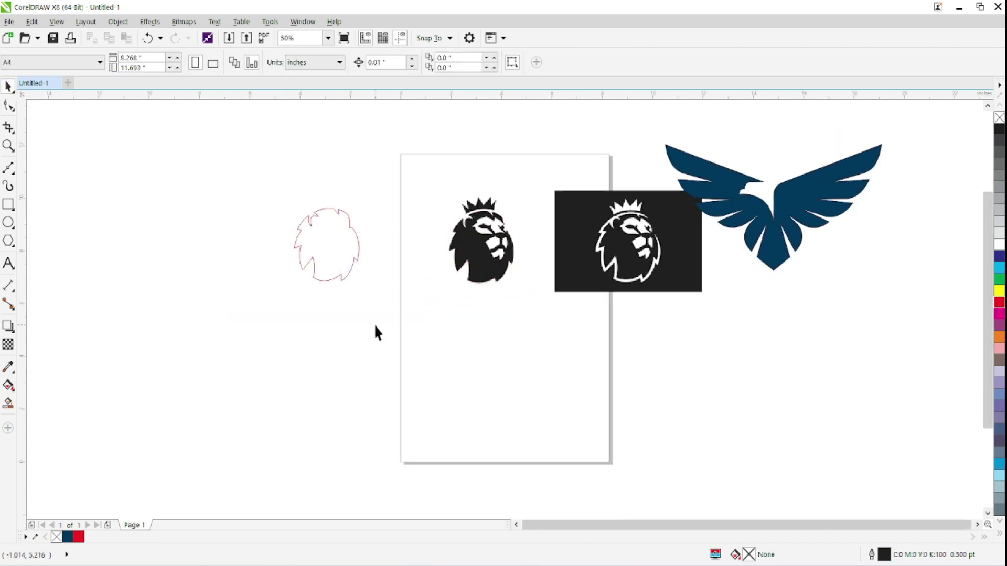
key("ctrl+z")
Start a second Bézier outline for the white eye patch, tracing its lower edge, the dark eye shape and the nose bridge.
scroll(545, 254, "up", 1)
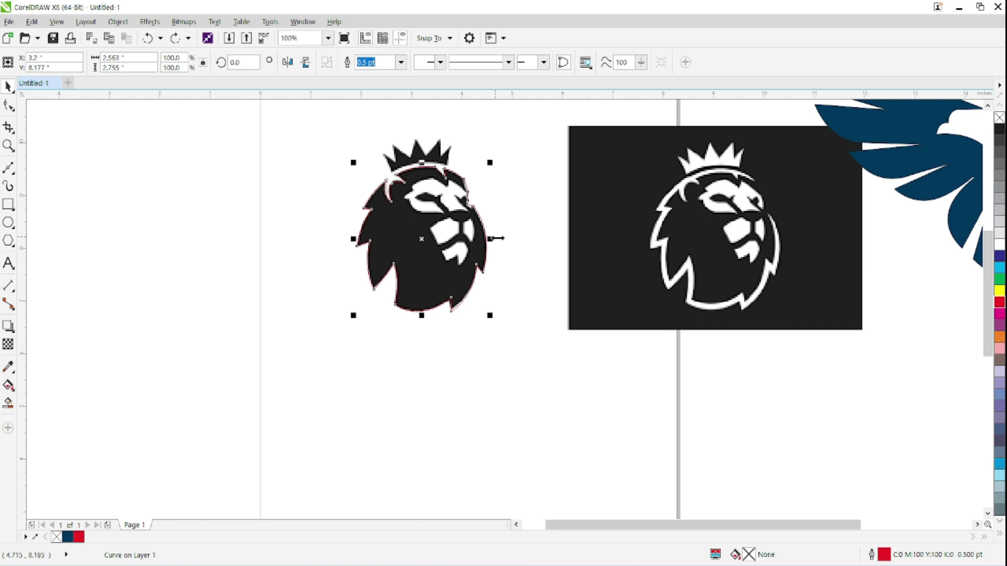
left_click(10, 177)
scroll(476, 225, "up", 2)
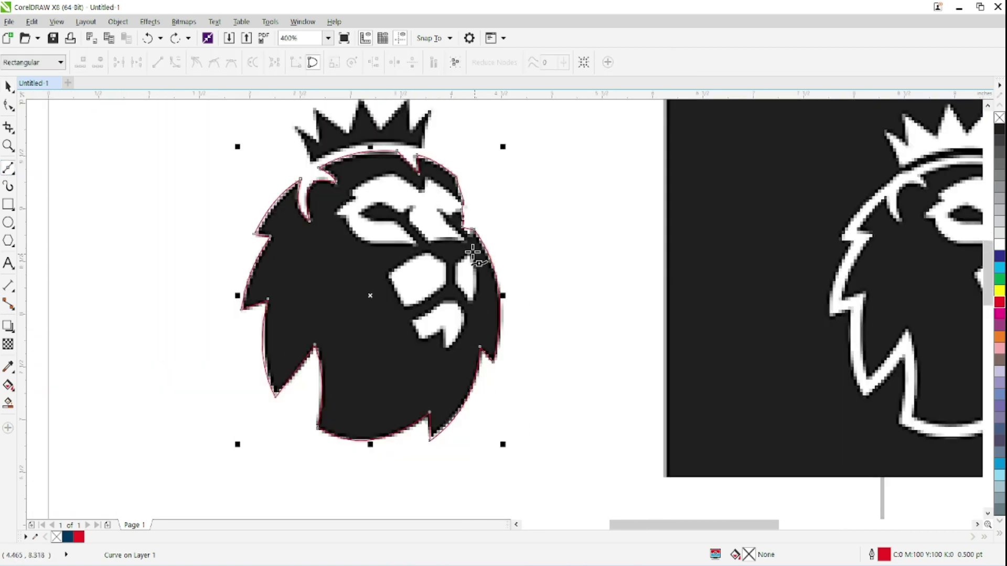
left_click_drag(394, 248, 403, 256)
left_click_drag(346, 222, 425, 253)
left_click_drag(384, 212, 459, 225)
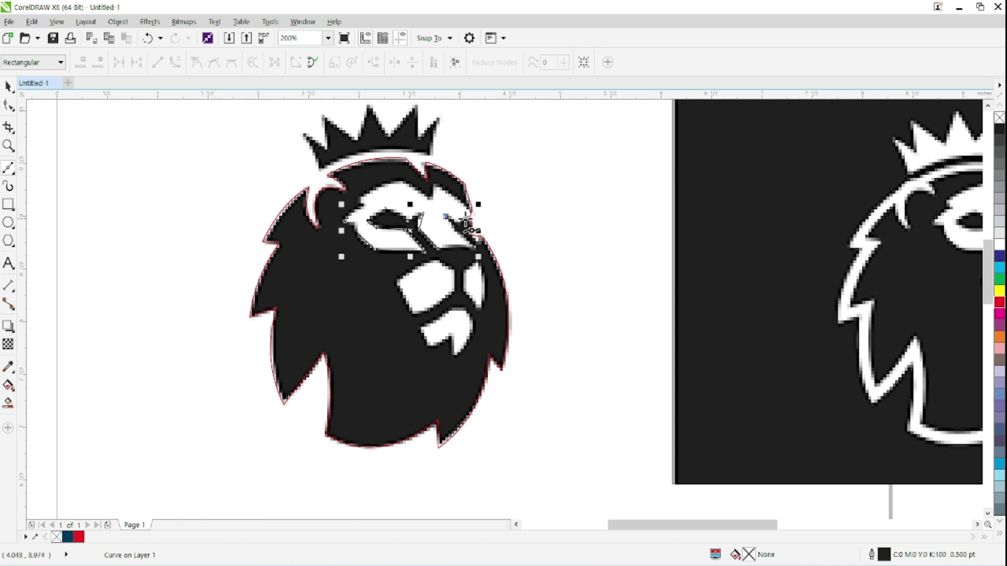
Continue the eye-patch outline over the front brow, its central notch and the rear brow, and close the shape.
left_click(469, 217)
left_click(469, 218)
left_click(435, 187)
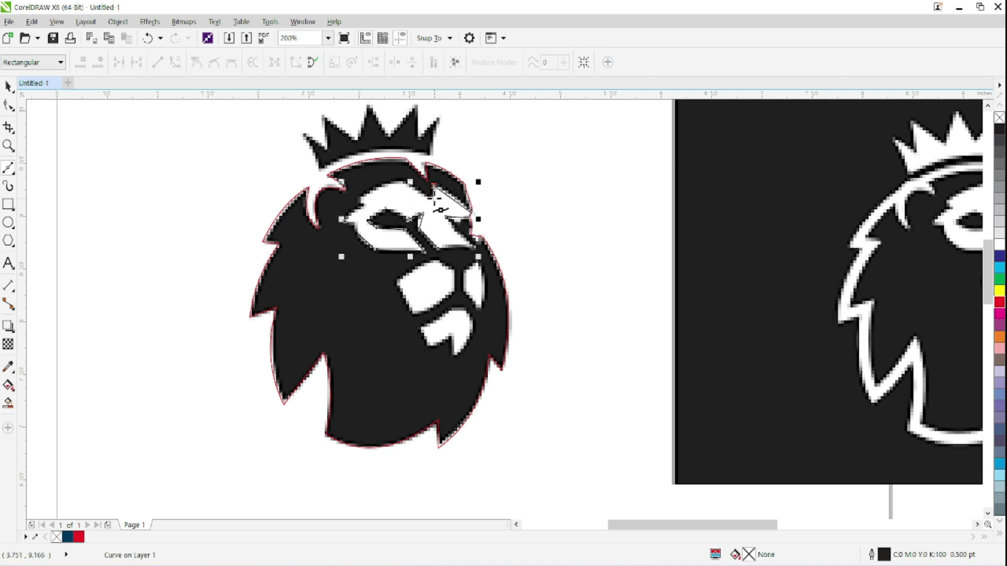
left_click(426, 198)
left_click(355, 196)
left_click(368, 203)
left_click(344, 219)
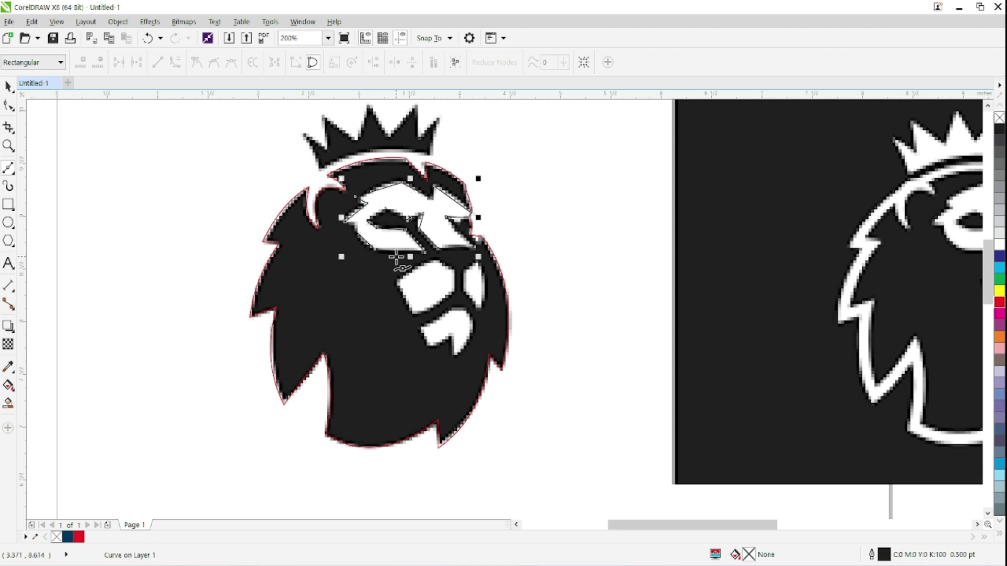
Color the eye-patch outline red and convert all of its segments to curves.
left_click(7, 105)
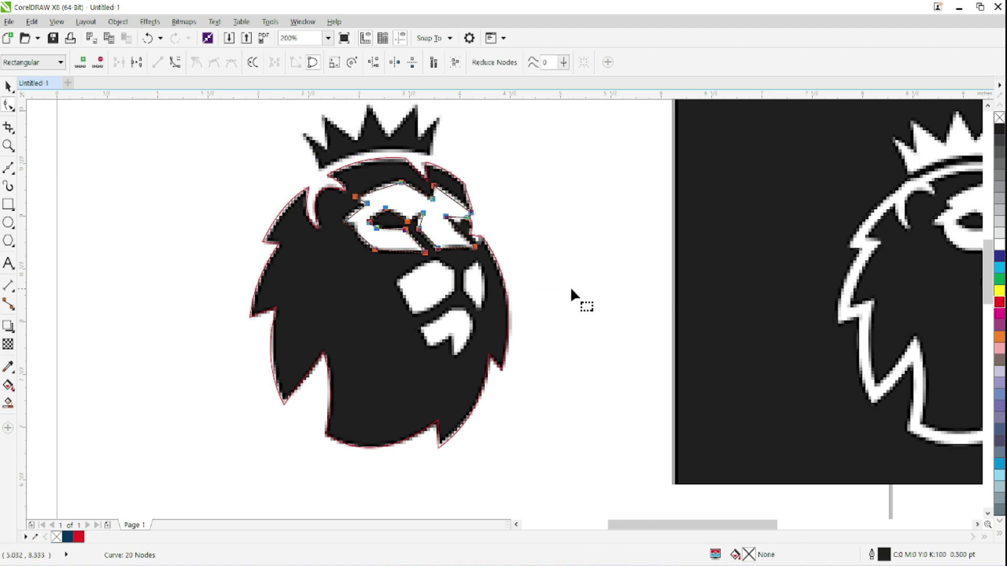
right_click(999, 303)
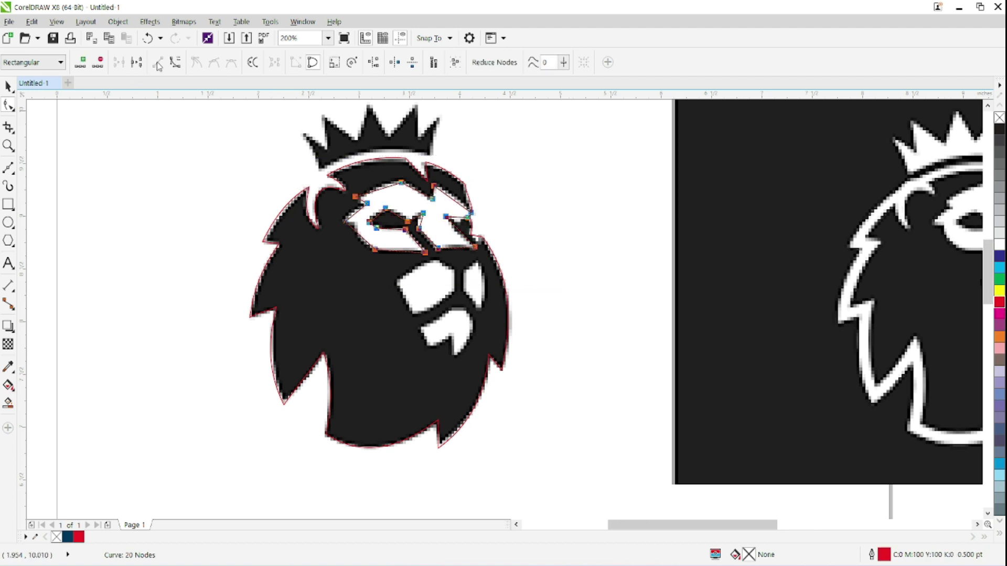
right_click(175, 66)
left_click(175, 66)
Bend the brow segments to the bitmap and shape the small curve above the front eye by adjusting its end node and handles.
left_click(380, 186)
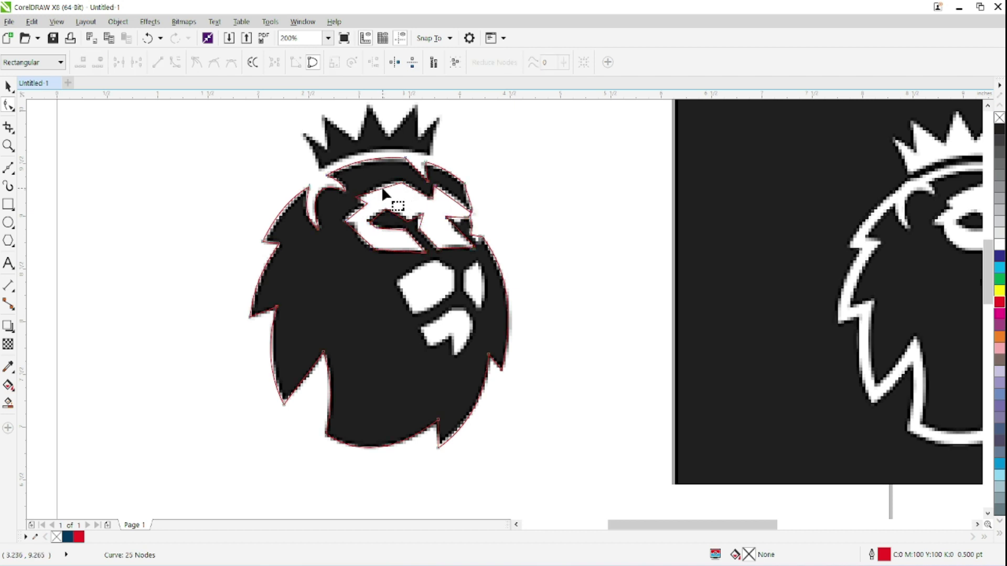
left_click_drag(384, 191, 458, 223)
scroll(463, 220, "up", 3)
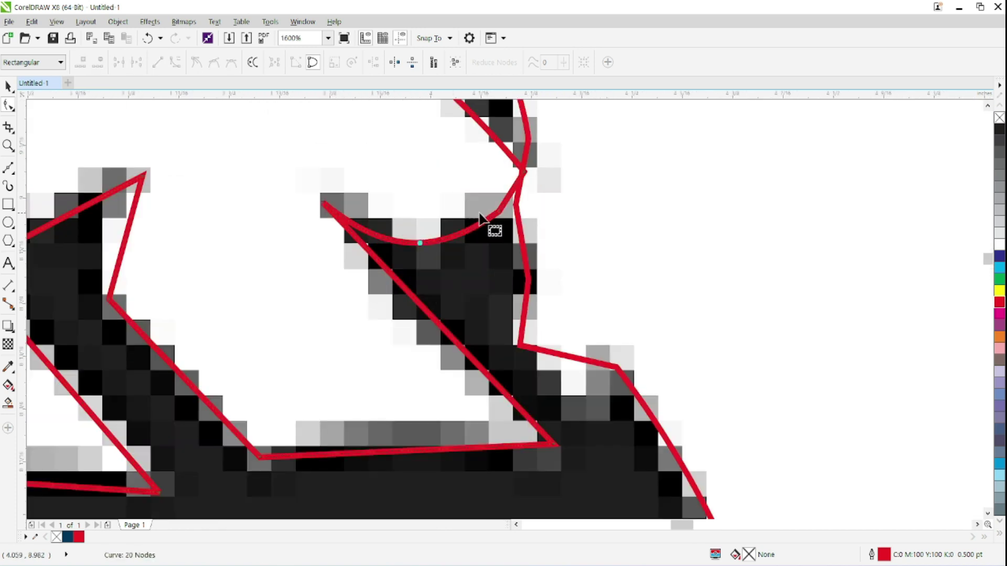
mouse_move(498, 213)
left_mouse_down()
mouse_move(516, 221)
mouse_move(515, 210)
left_mouse_up()
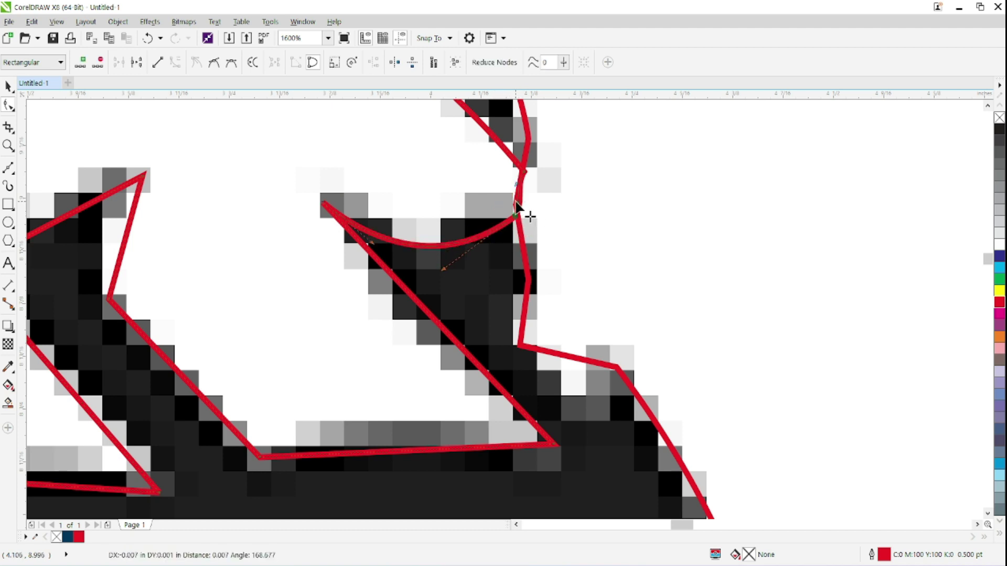
left_click_drag(441, 269, 414, 287)
left_click_drag(463, 209, 439, 195)
Align the nodes of the central brow notch in the eye-patch outline with the bitmap's edge.
scroll(440, 195, "down", 3)
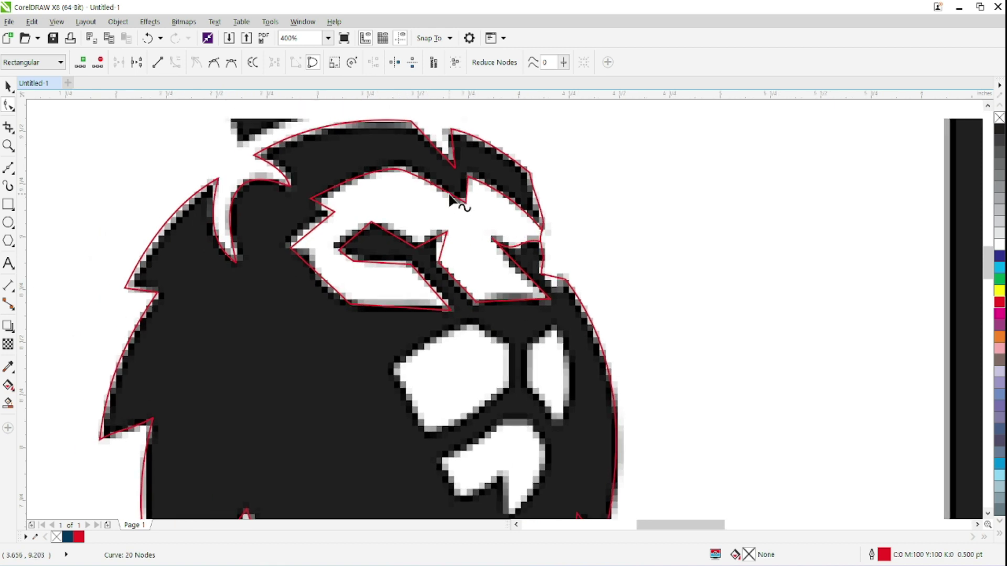
scroll(450, 198, "up", 1)
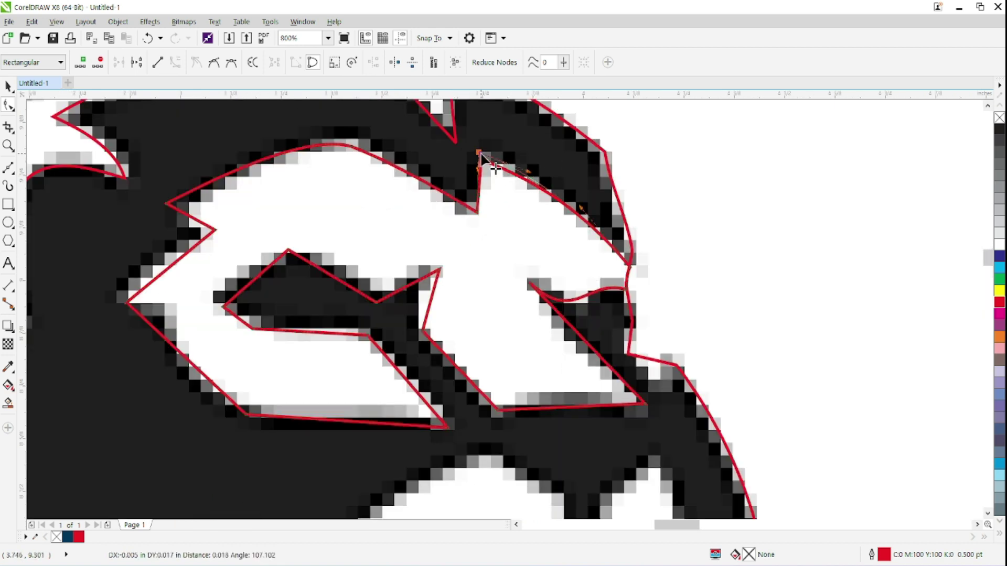
left_click_drag(475, 213, 474, 211)
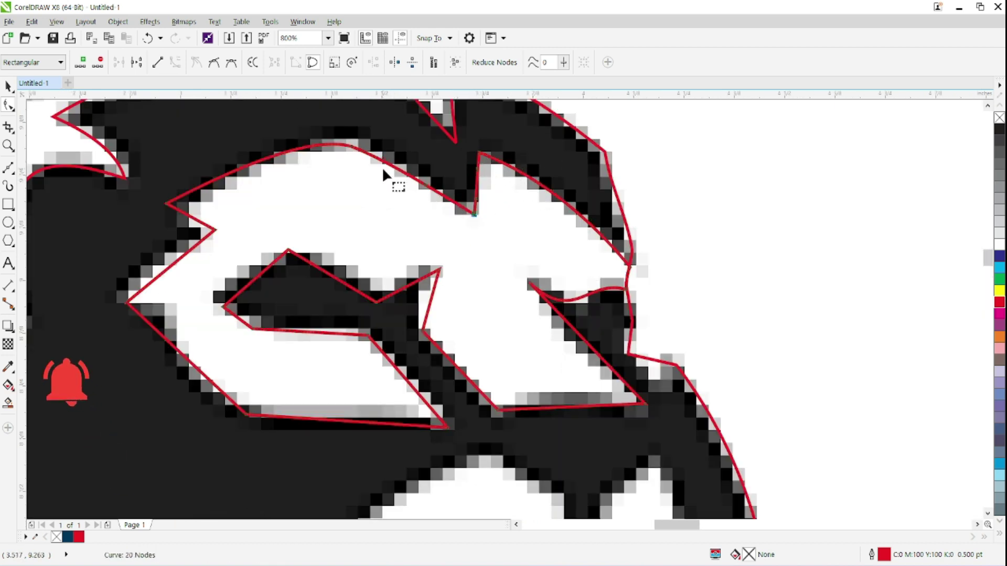
Bend the eye-patch segments along the brow top, around the rear eye and beside the nose bridge to match the bitmap.
left_click(391, 158)
left_click_drag(352, 145, 353, 142)
left_click_drag(321, 217, 337, 165)
left_click(352, 219)
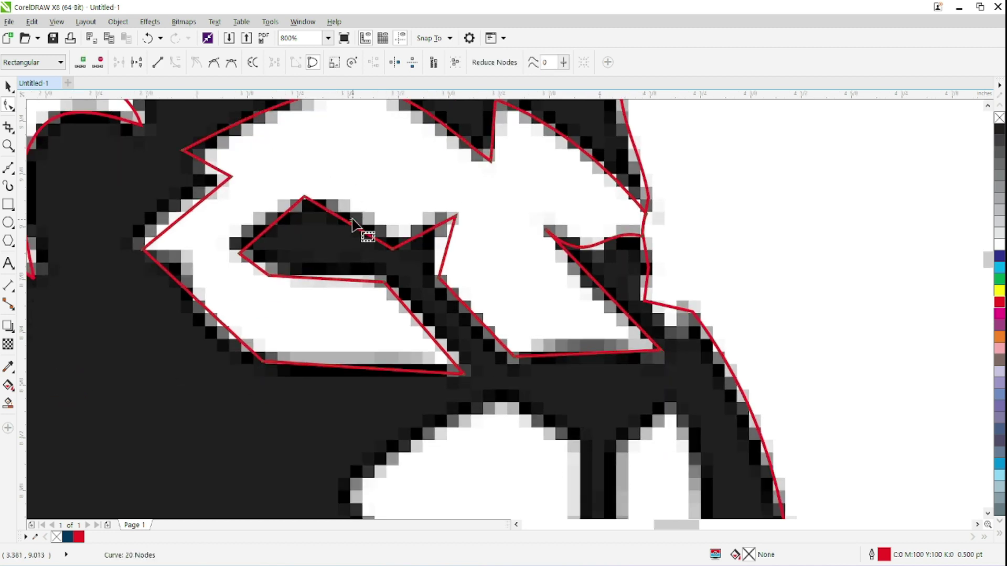
mouse_move(366, 232)
left_mouse_down()
mouse_move(353, 226)
mouse_move(360, 210)
left_mouse_up()
left_click_drag(273, 224, 256, 215)
left_click_drag(259, 268, 254, 268)
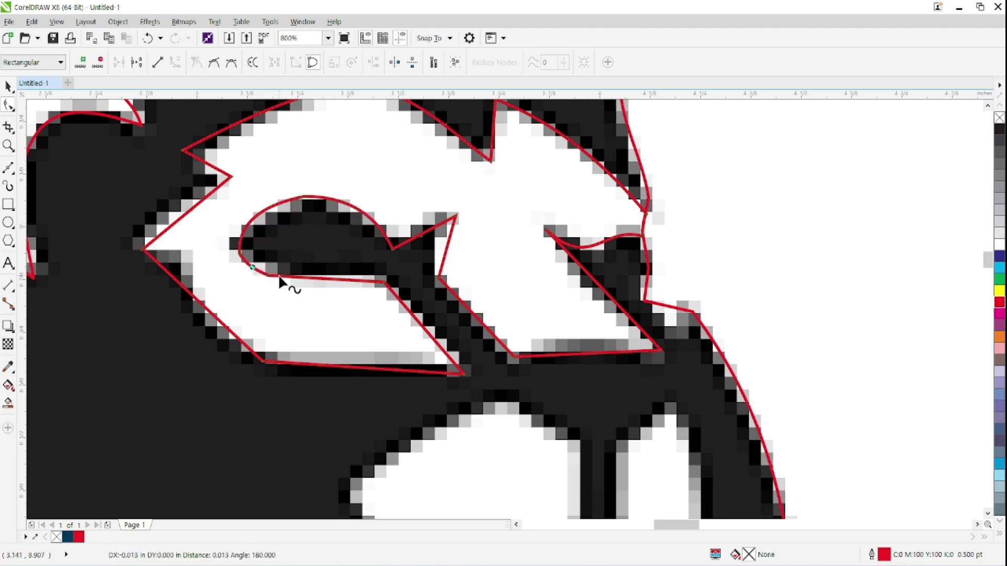
left_click_drag(341, 278, 374, 303)
left_click_drag(448, 251, 418, 235)
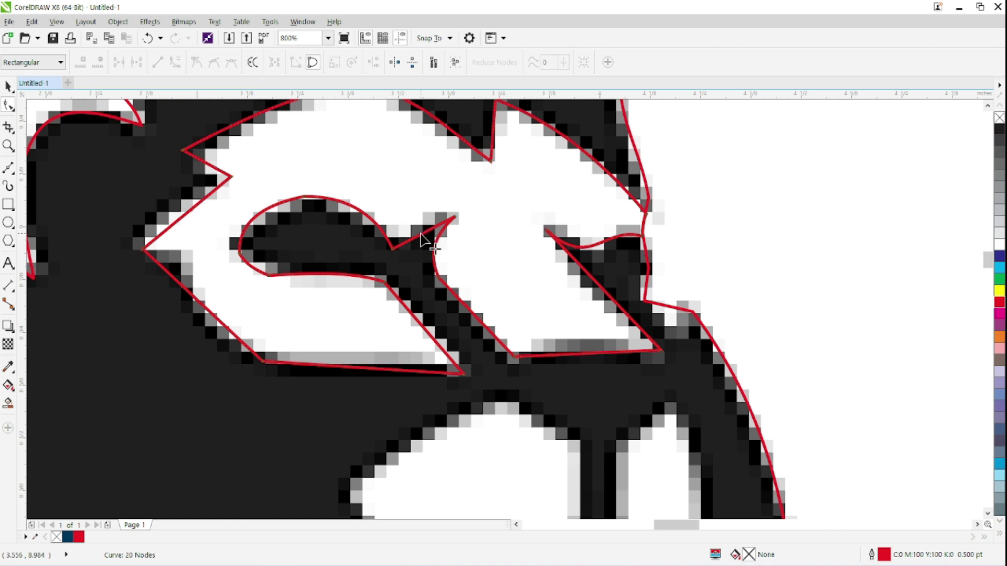
Fit the rear corner and lower rear edge of the eye-patch outline to the bitmap by curving their segments.
scroll(442, 262, "down", 4)
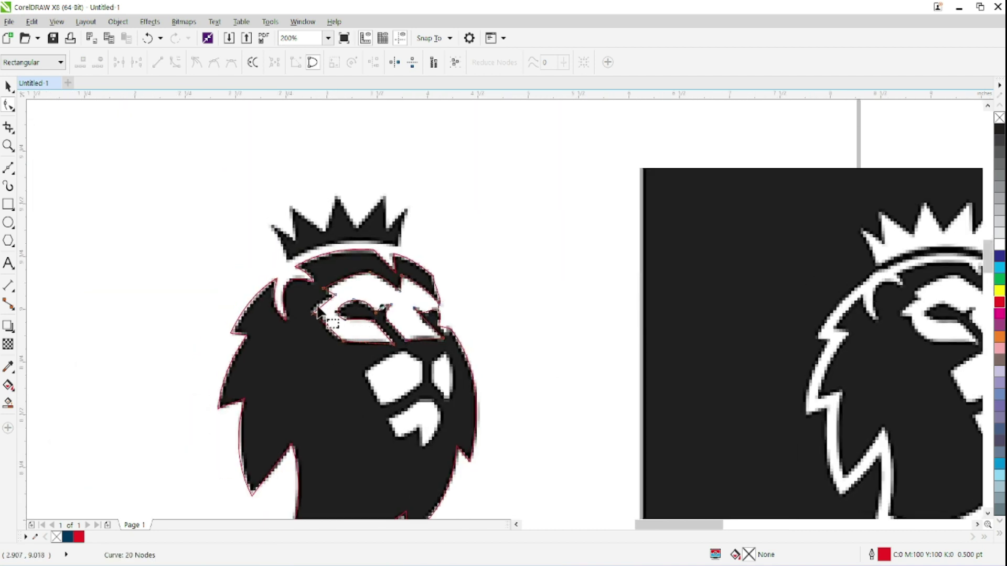
scroll(319, 309, "up", 2)
left_click_drag(331, 304, 320, 301)
left_click(336, 278)
mouse_move(323, 331)
left_mouse_down()
mouse_move(328, 320)
mouse_move(338, 361)
mouse_move(323, 355)
left_mouse_up()
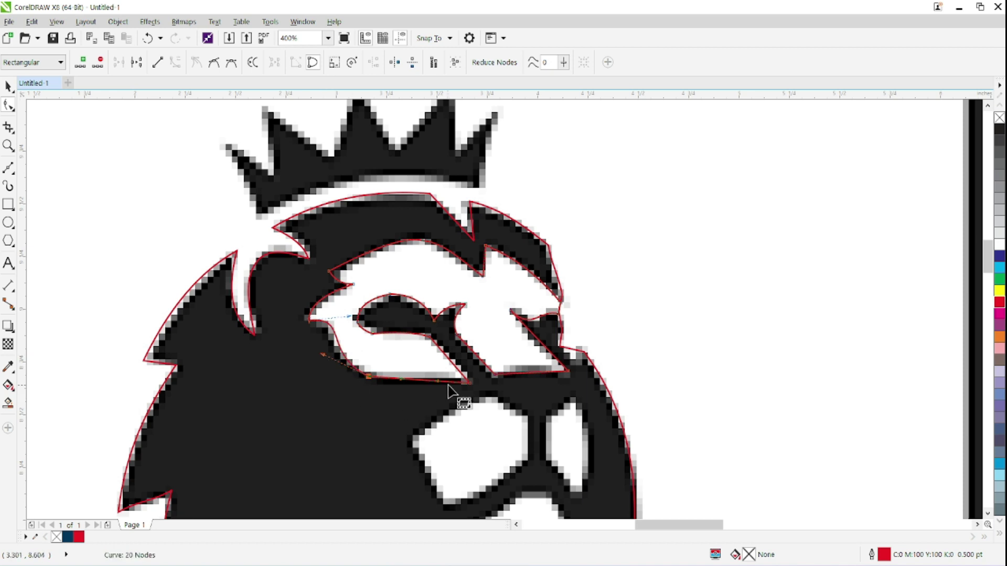
left_click_drag(489, 389, 392, 341)
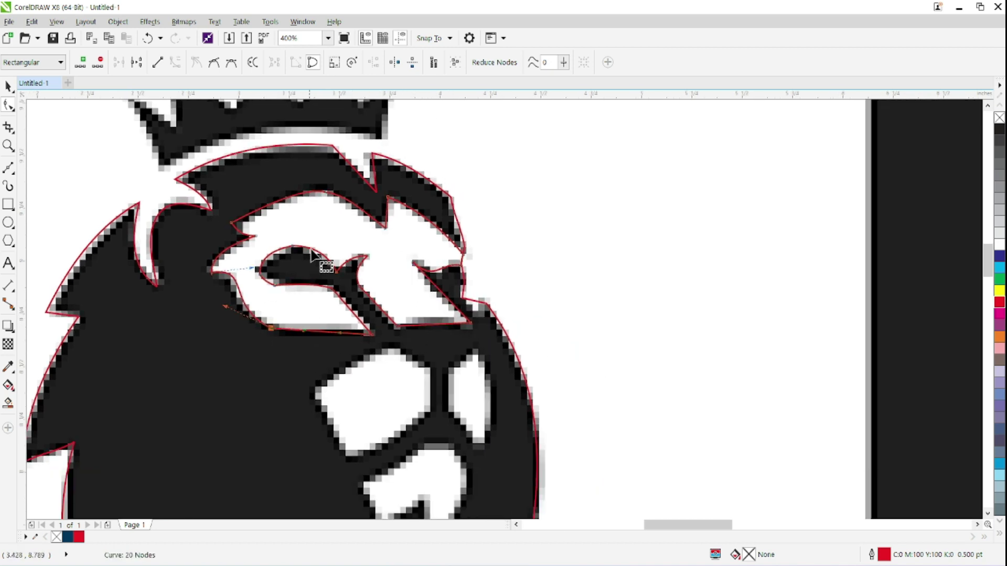
scroll(360, 223, "down", 1)
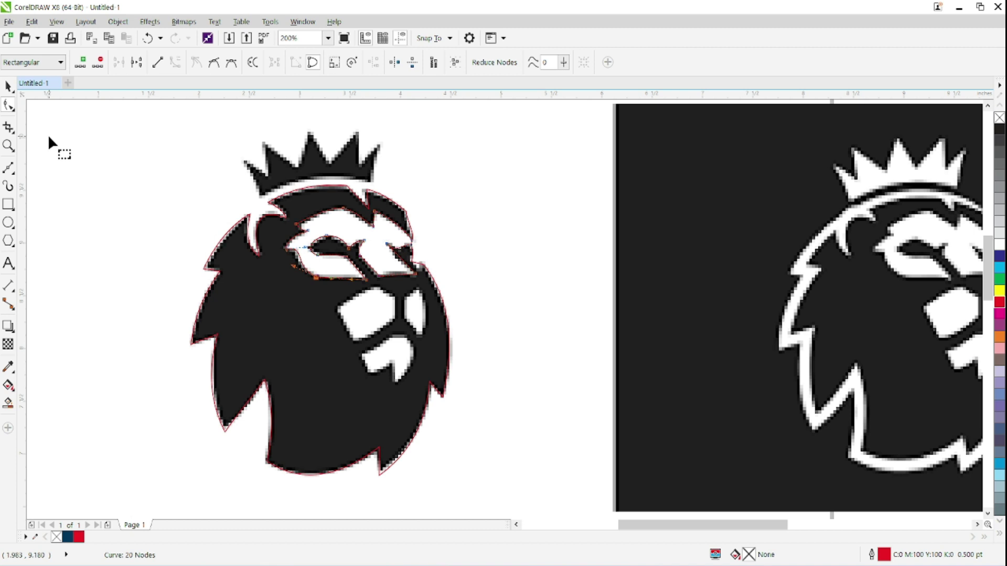
left_click(9, 86)
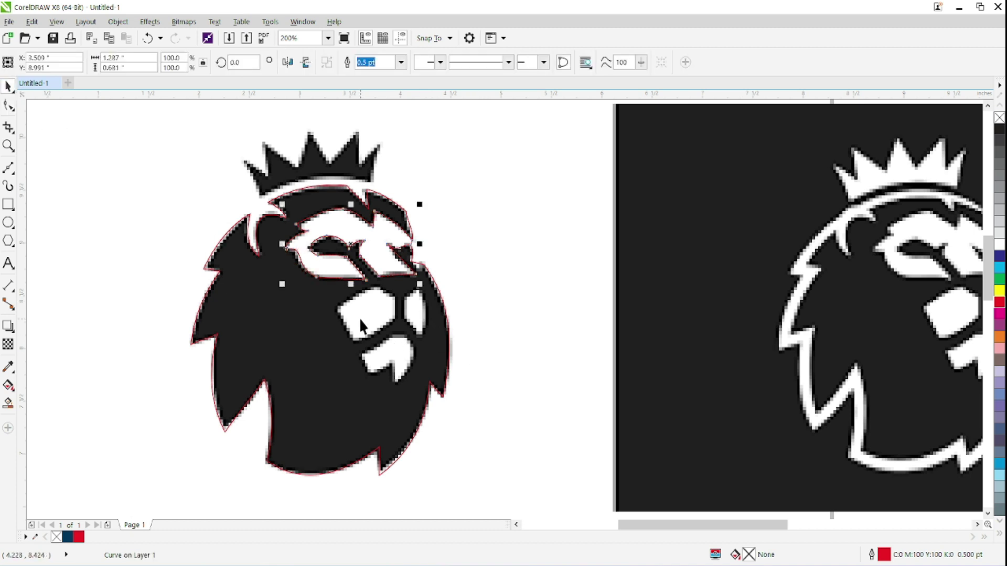
Trace the large white muzzle patch with a closed five-node Bézier outline.
left_click(9, 170)
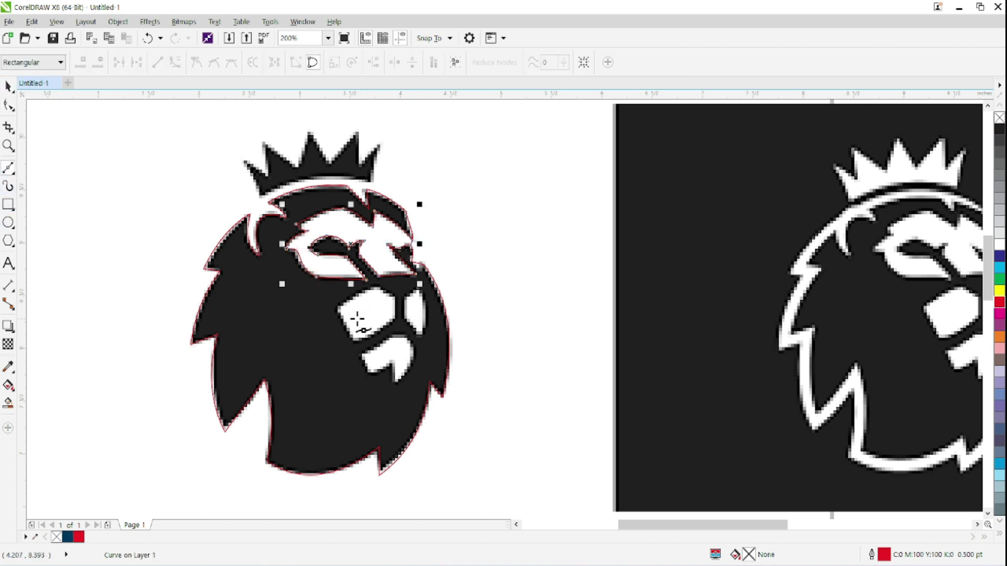
left_click(337, 311)
left_click(375, 288)
left_click(393, 297)
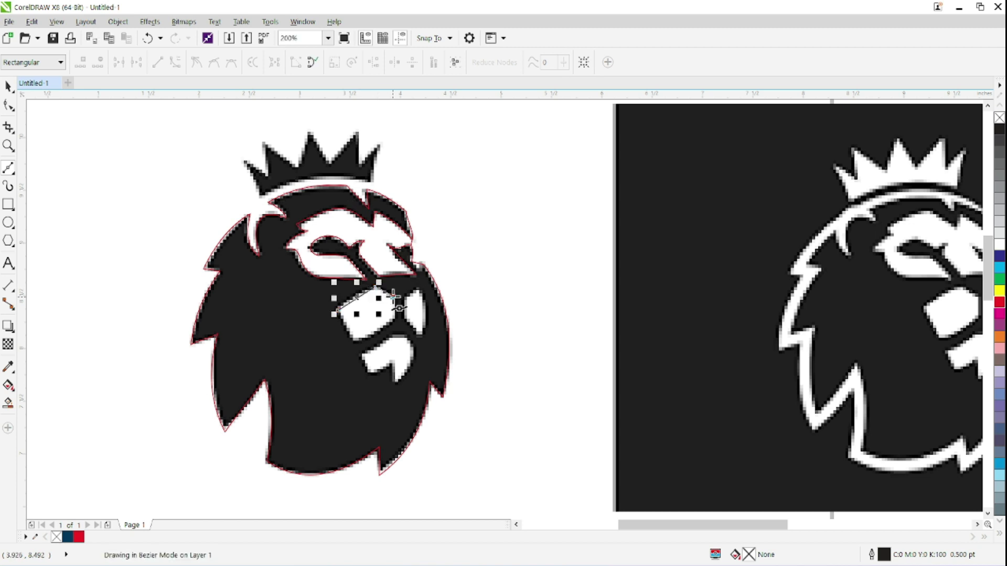
left_click(394, 319)
left_click(353, 343)
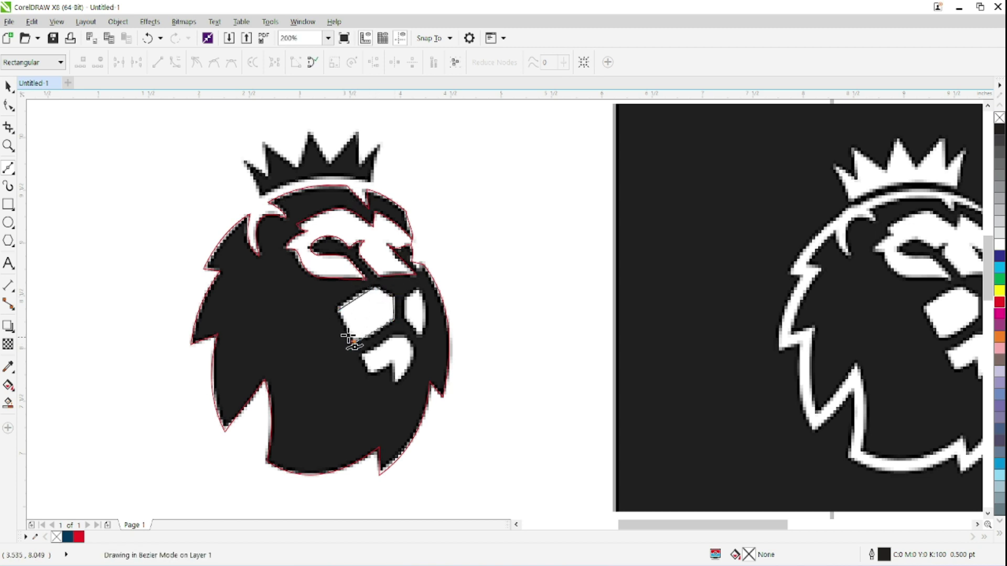
left_click(338, 312)
Convert all segments of the large muzzle-patch outline to curves and color the outline red.
key("F10")
left_click_drag(320, 286, 417, 373)
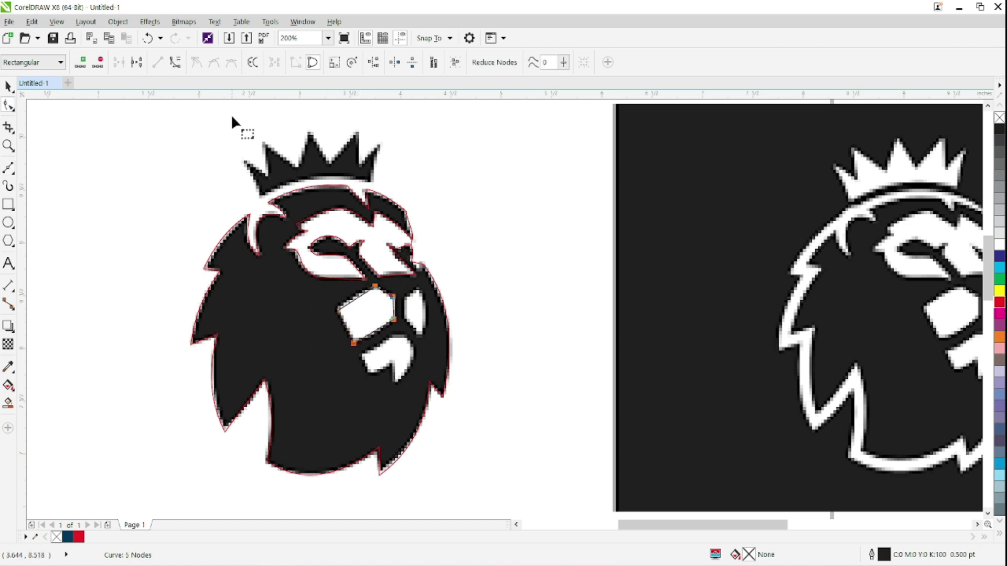
left_click(176, 62)
scroll(354, 301, "up", 2)
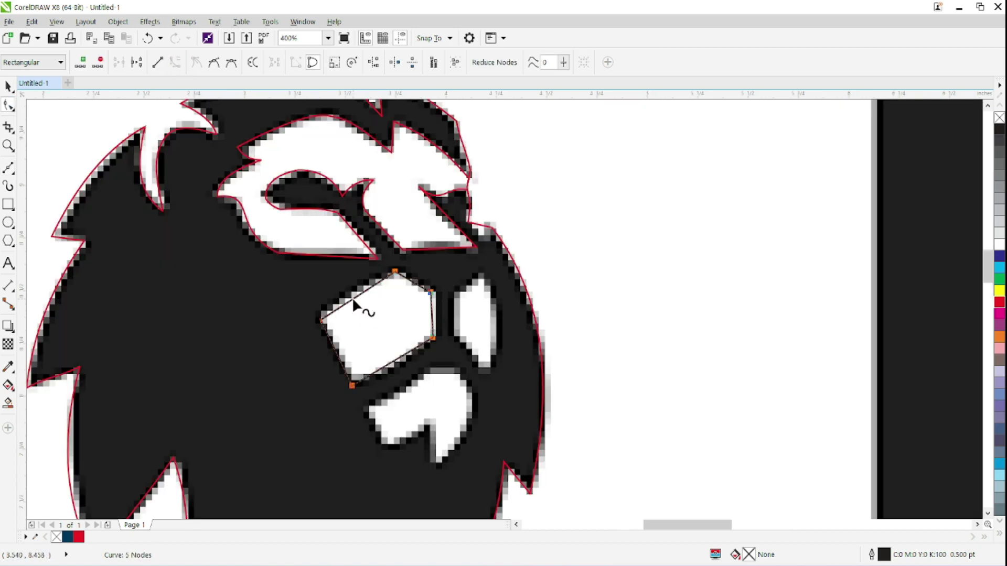
right_click(1000, 304)
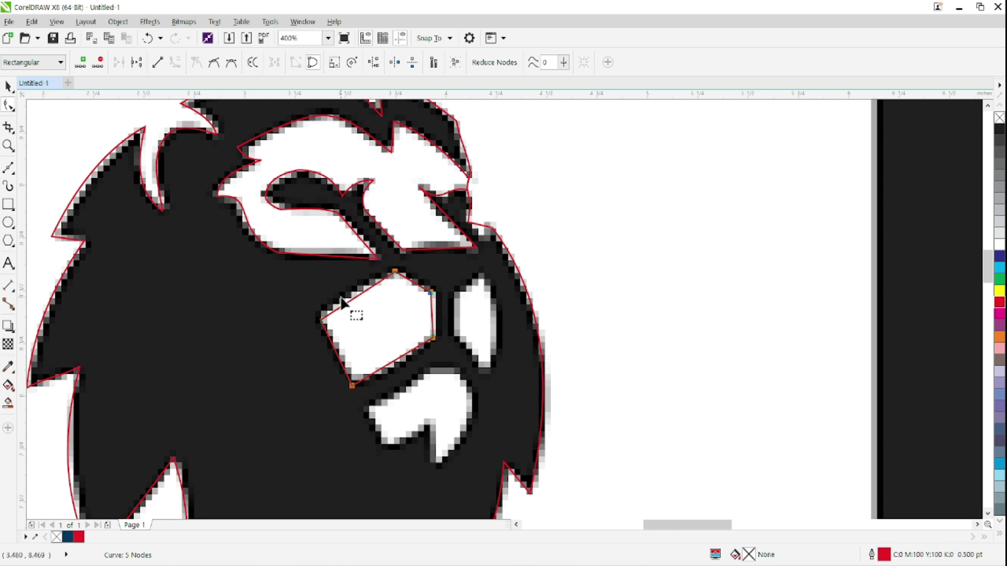
Bend the sides of the large muzzle-patch outline to follow the bitmap's rounded edges.
left_click_drag(356, 299, 435, 309)
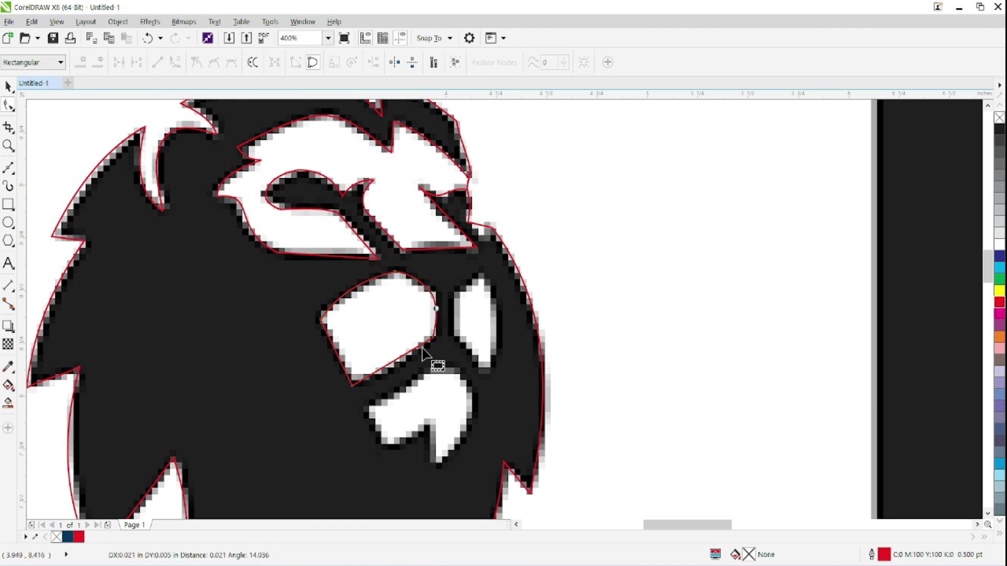
left_click(389, 370)
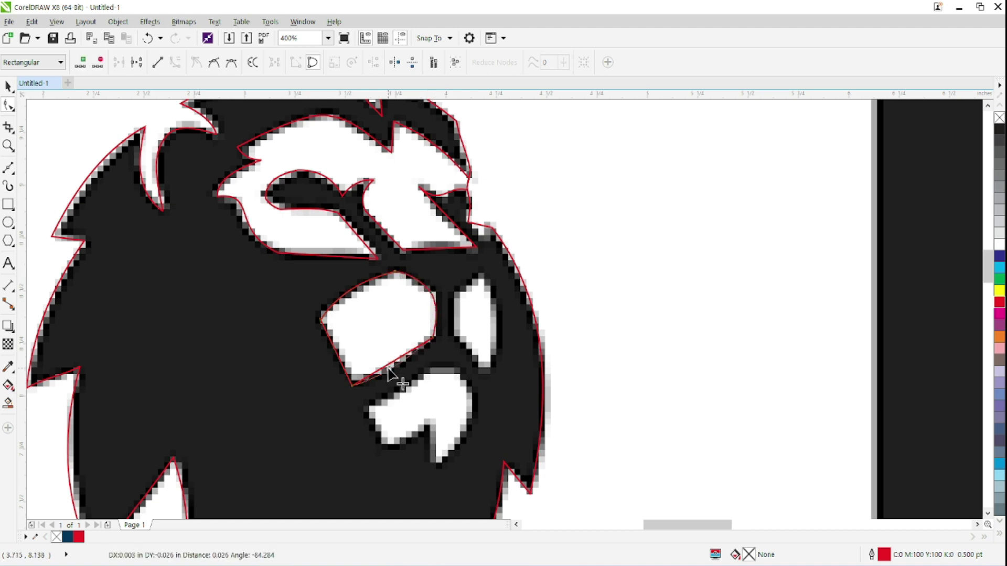
left_click_drag(338, 362, 343, 357)
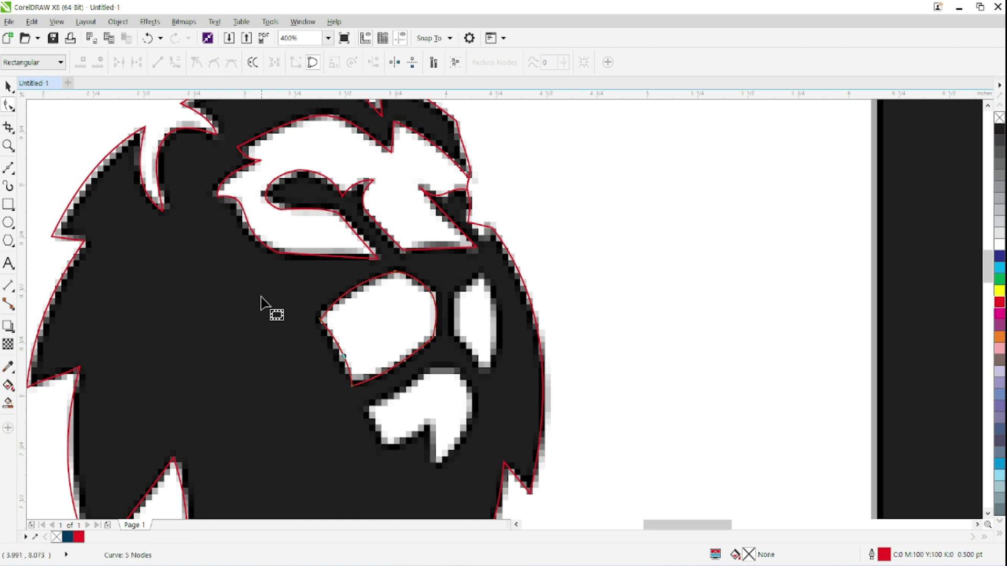
Trace the narrow white muzzle patch at the front of the face with a closed five-node Bézier outline.
left_click(11, 172)
left_click(485, 376)
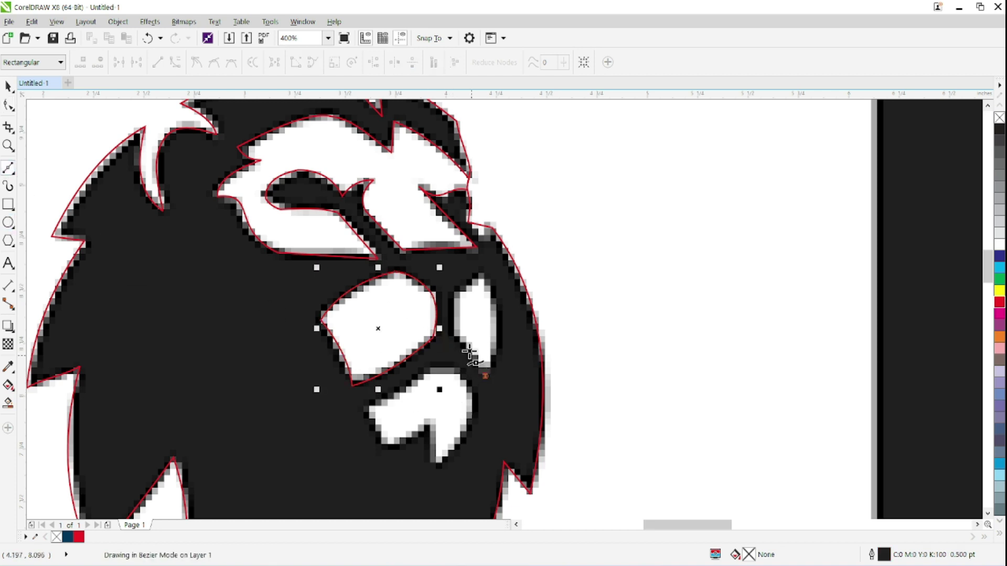
left_click(453, 333)
left_click(456, 294)
left_click(485, 271)
left_click(496, 309)
left_click(486, 376)
left_click(487, 376)
Convert all segments of the narrow muzzle-patch outline to curves and color the outline red.
left_click(9, 109)
left_click_drag(430, 253, 556, 385)
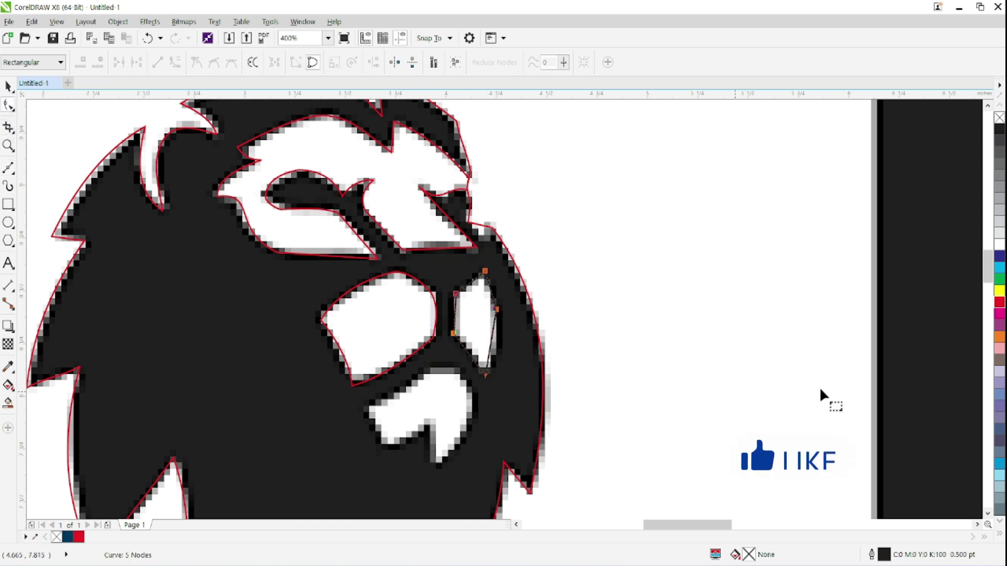
right_click(999, 302)
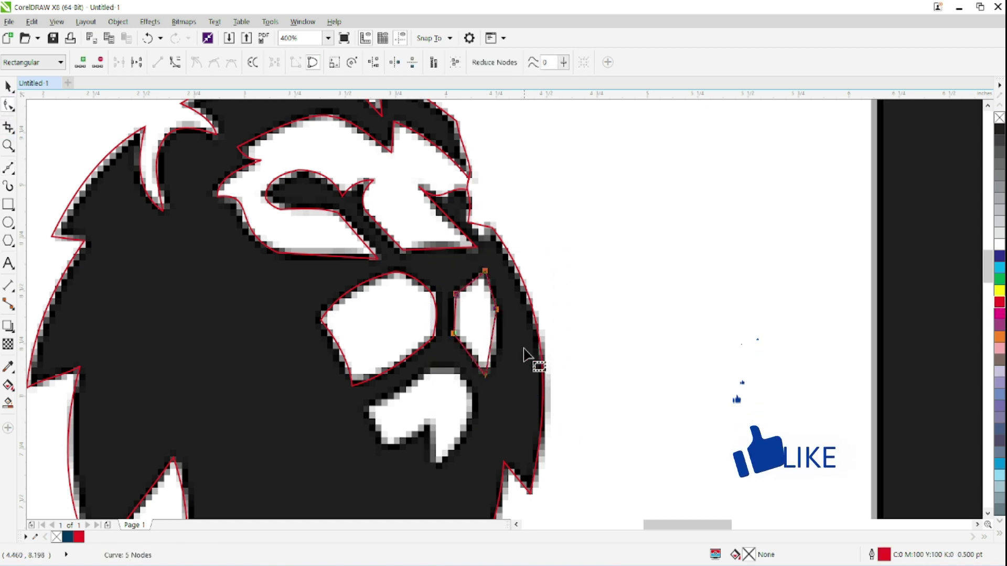
Bend the front edge and the upper and lower rear segments of the narrow muzzle-patch outline to the bitmap.
left_click(489, 335)
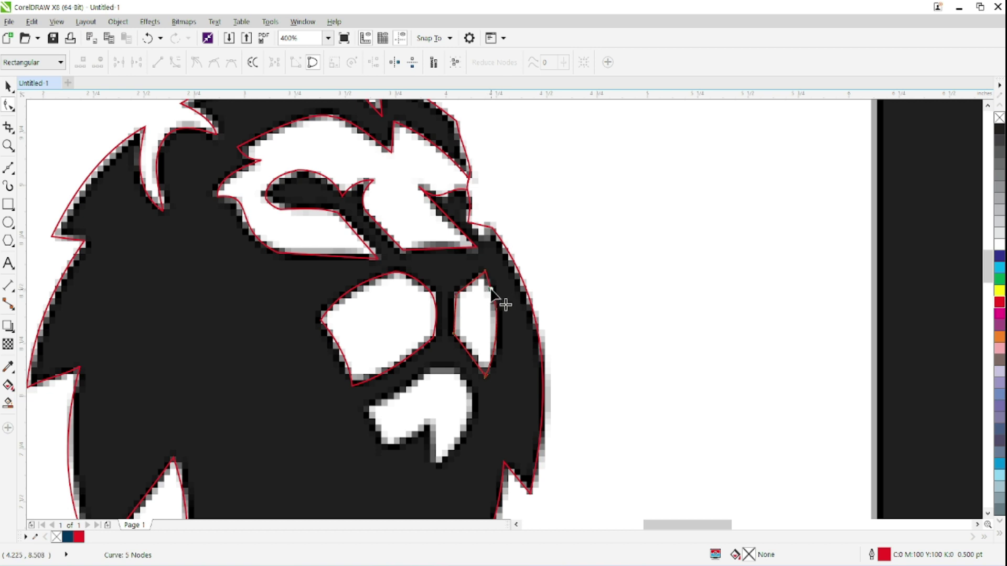
left_click_drag(469, 283, 468, 286)
left_click_drag(466, 349, 468, 348)
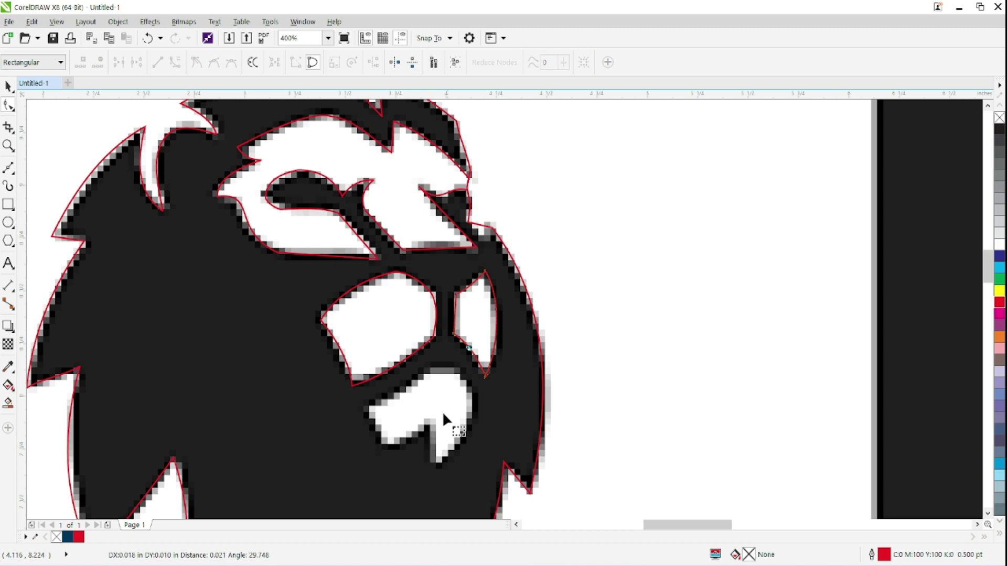
Trace the white chin patch, including its inner notch and lower point, with a closed seven-node Bézier outline.
left_click(8, 169)
scroll(376, 311, "down", 3)
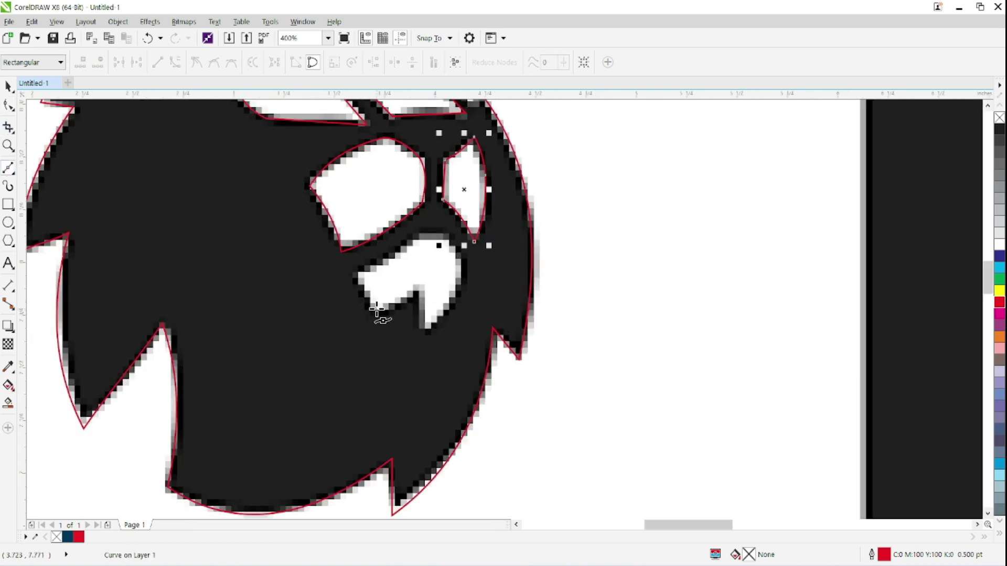
left_click(356, 272)
left_click(373, 316)
left_click(420, 284)
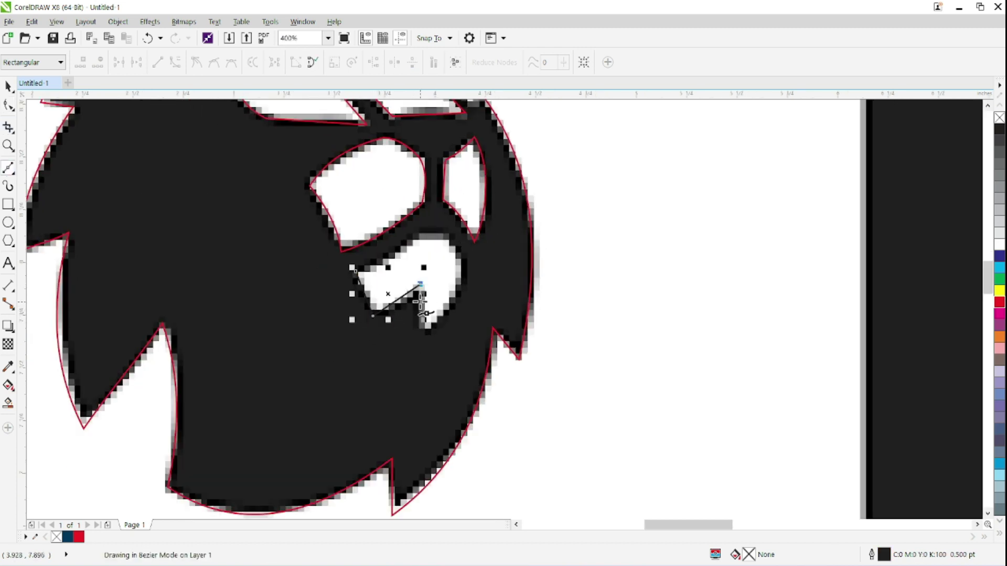
left_click(423, 336)
left_click(464, 275)
left_click(443, 236)
left_click(419, 232)
left_click(356, 272)
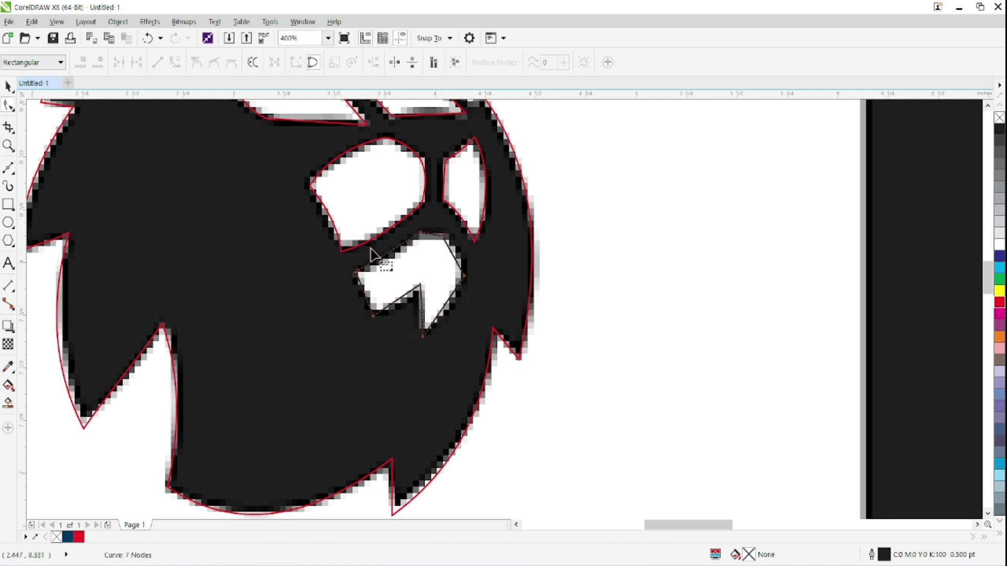
Fit the chin-patch outline to the bitmap with curved segments and color it red.
left_click_drag(300, 203, 513, 342)
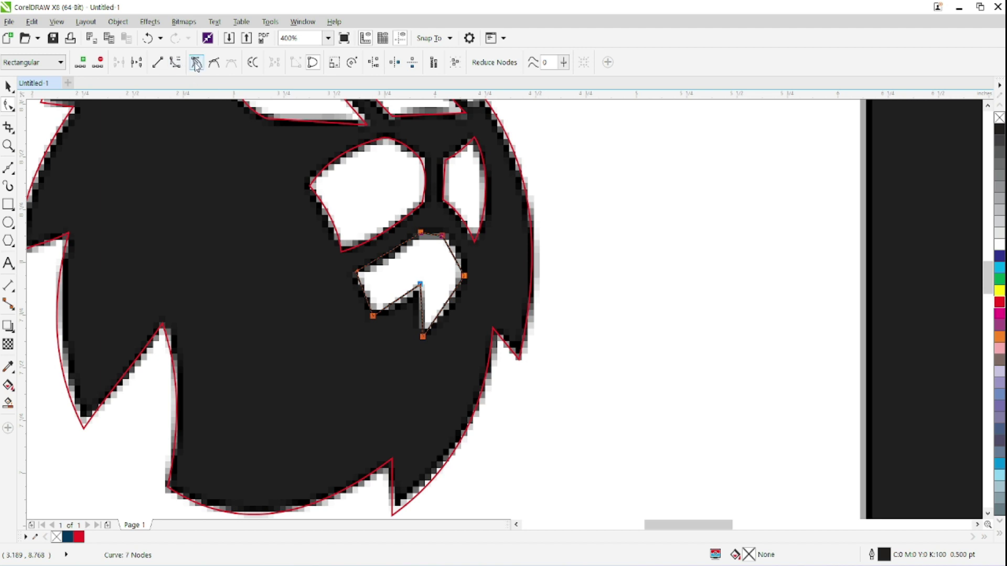
left_click_drag(453, 258, 436, 233)
left_click_drag(397, 300, 442, 309)
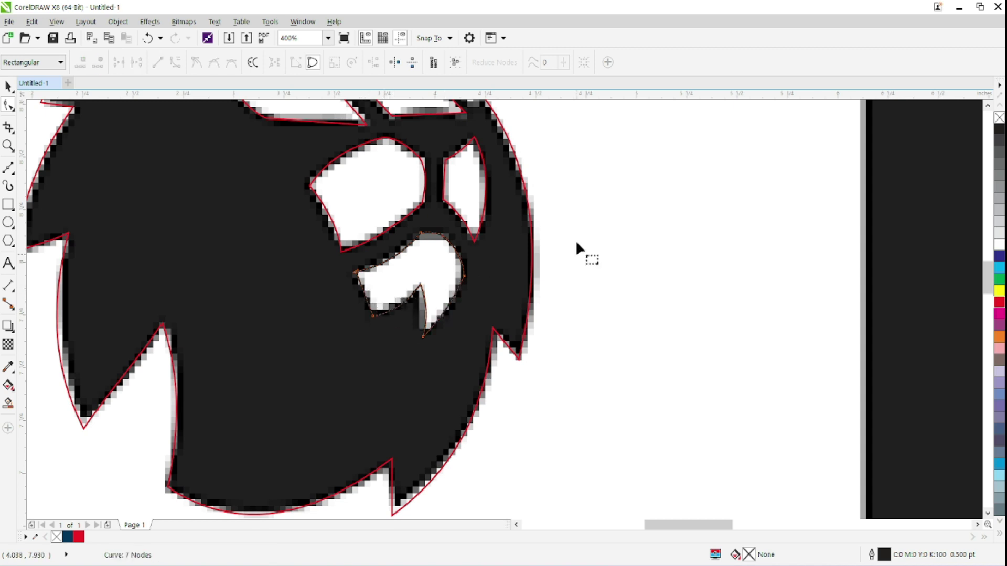
left_click_drag(326, 209, 563, 394)
right_click(1000, 303)
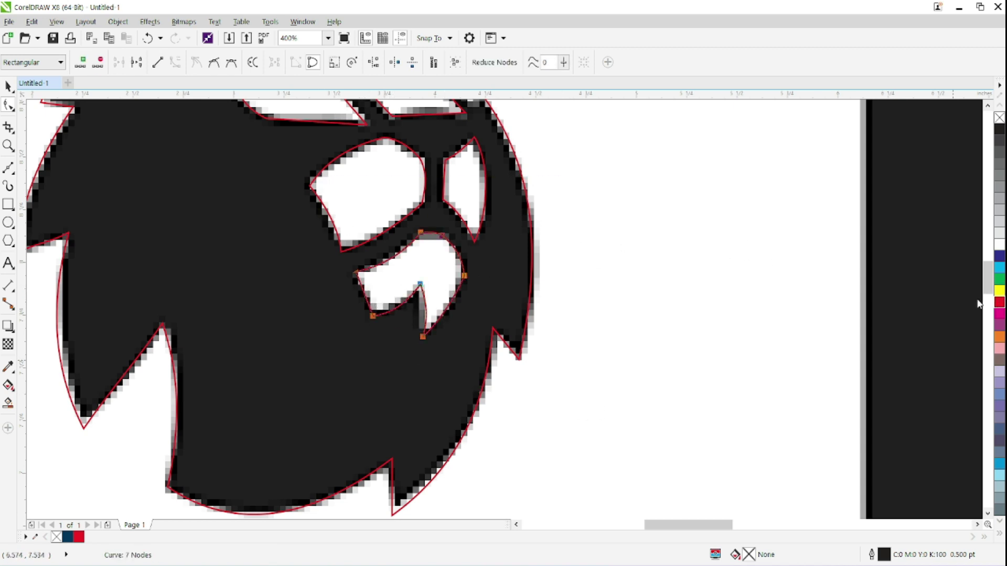
scroll(489, 320, "down", 2)
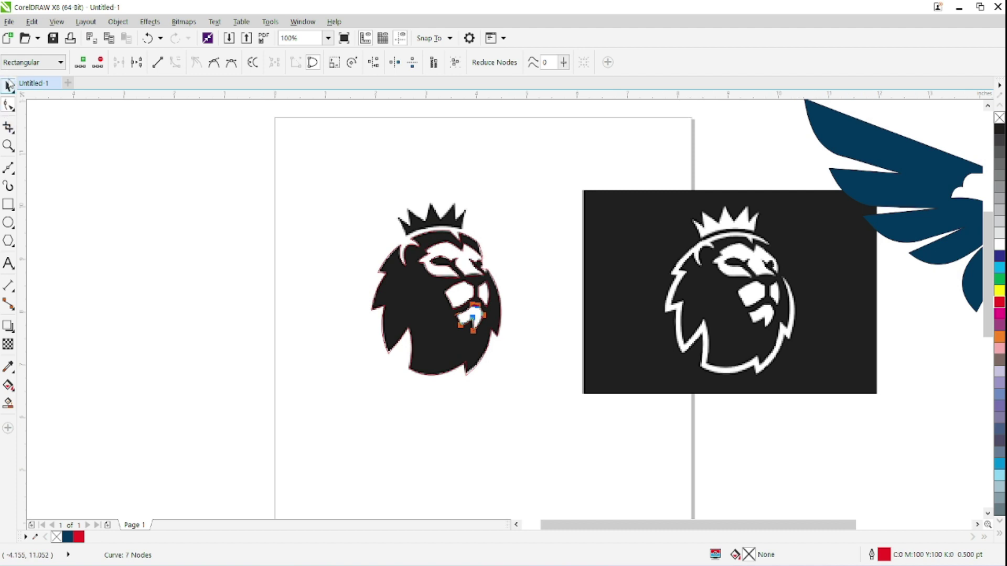
left_click(9, 84)
left_click(445, 263)
left_click(462, 294)
left_click(474, 321)
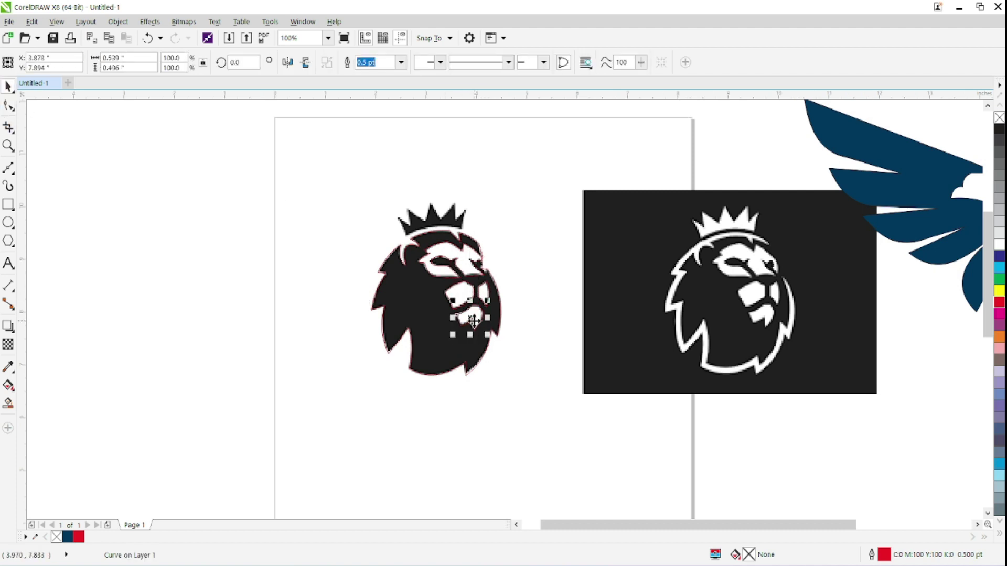
left_click(388, 284)
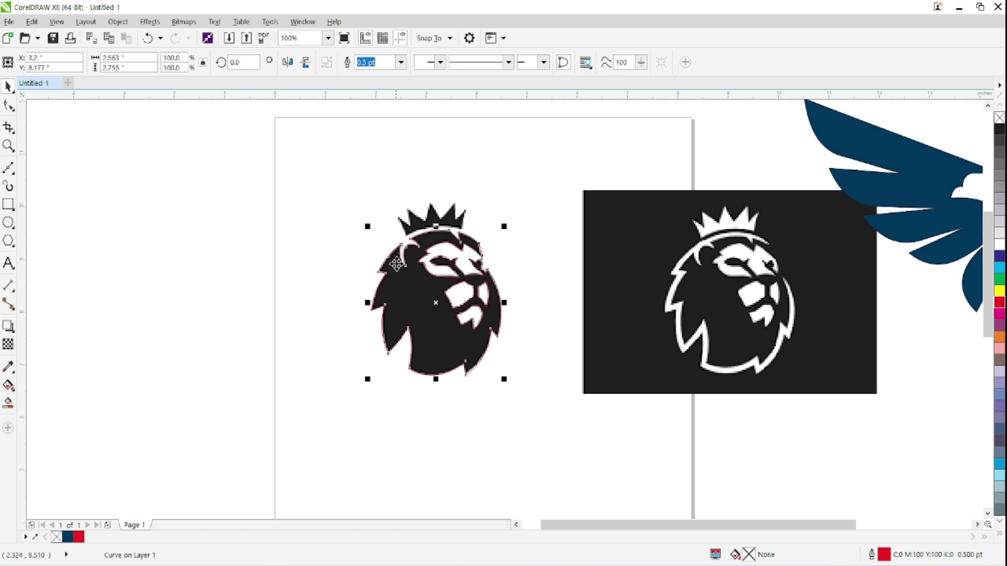
Start the crown's Bézier outline at its rear base corner and trace the first three spikes to the valley after them.
scroll(412, 225, "up", 2)
left_click(8, 168)
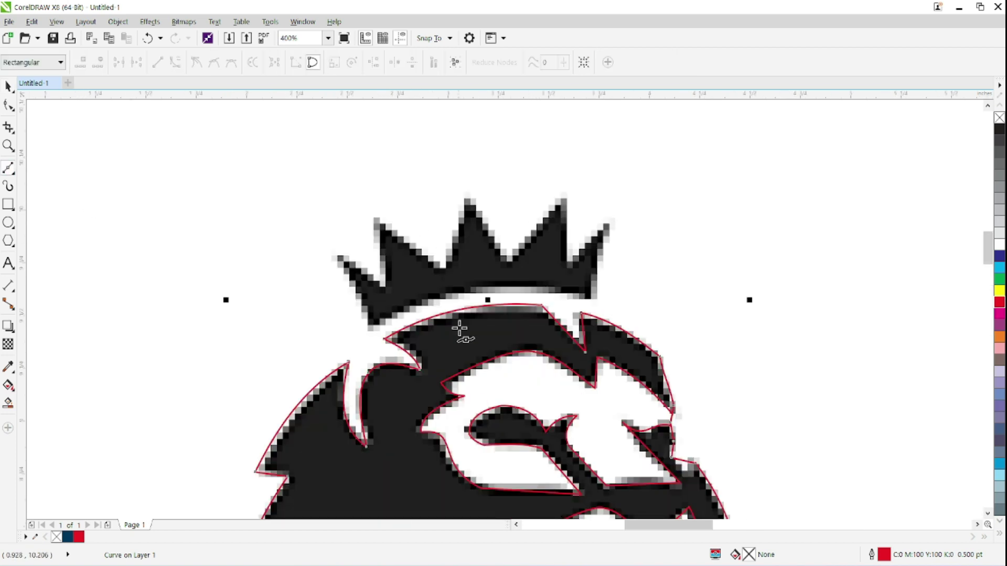
left_click(371, 325)
left_click(336, 252)
left_click(386, 289)
left_click(380, 223)
left_click(443, 269)
left_click(467, 196)
left_click(509, 261)
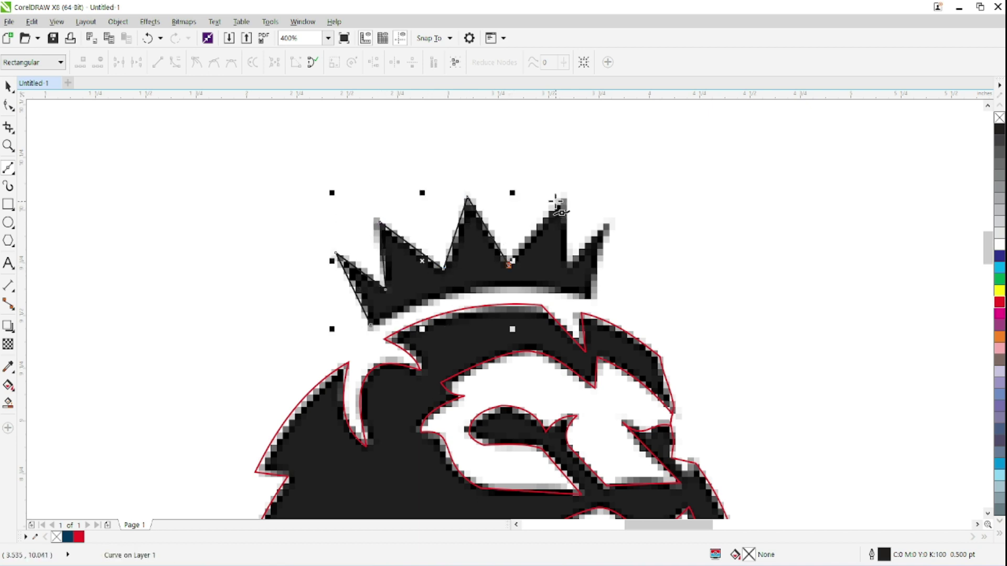
Continue the crown outline over the last two spikes to the front base corner and close it along the base.
left_click(562, 200)
left_click(566, 267)
left_click(605, 225)
left_click(592, 296)
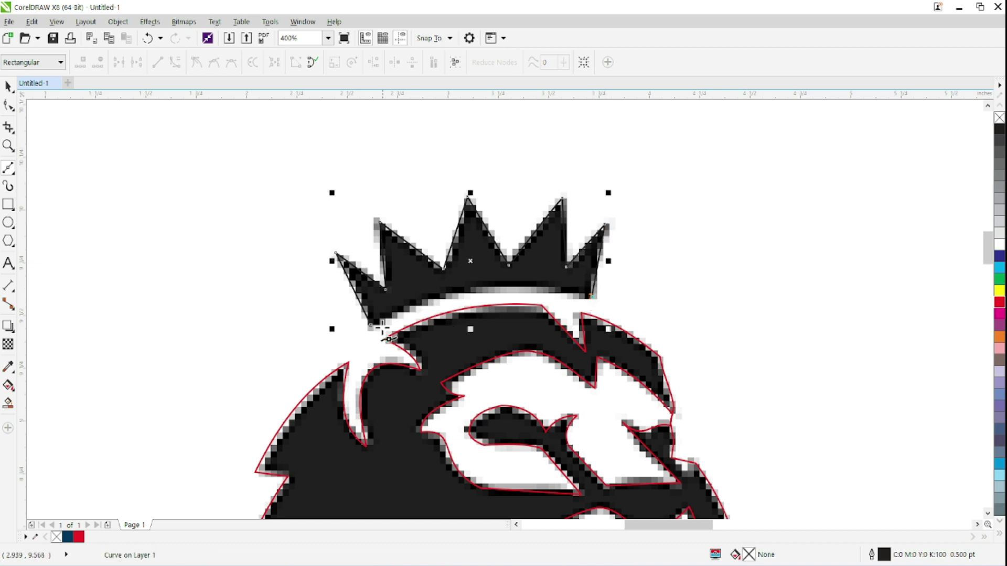
left_click(369, 325)
left_click(8, 105)
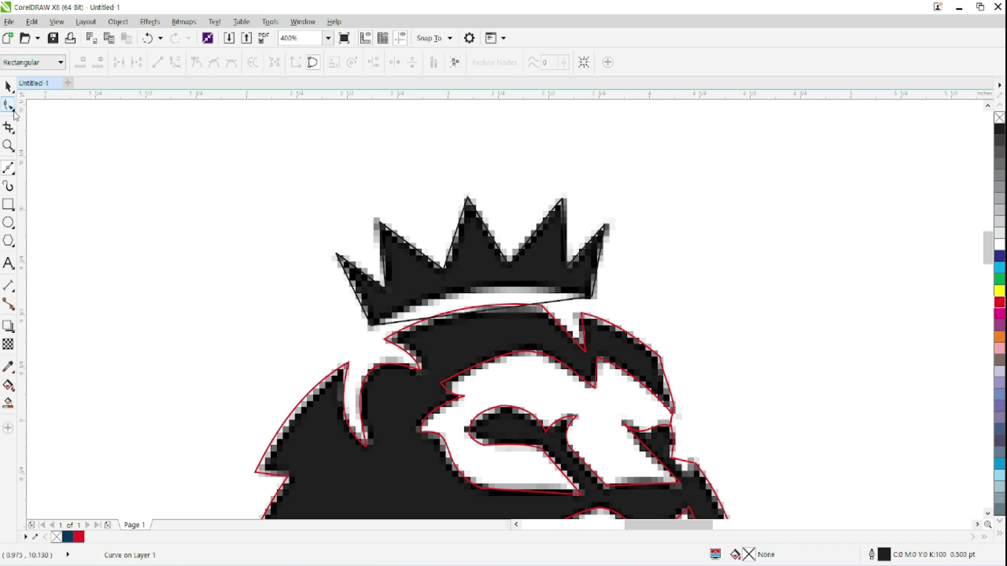
Convert the crown outline to curves, color it red, and bend its base up to follow the bitmap's arc.
left_click_drag(293, 178, 726, 366)
right_click(999, 302)
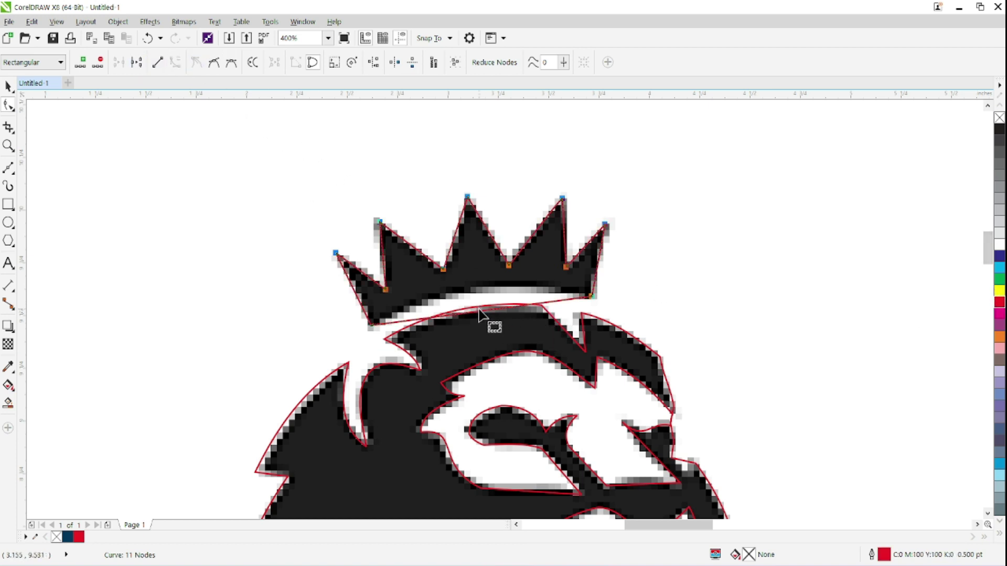
left_click_drag(486, 311, 478, 290)
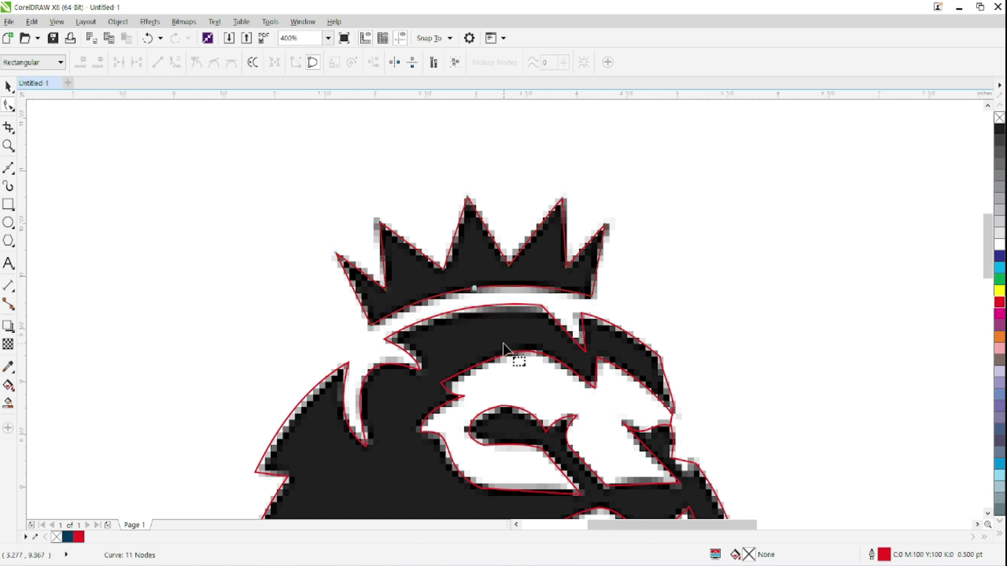
scroll(474, 281, "down", 4)
left_click(4, 88)
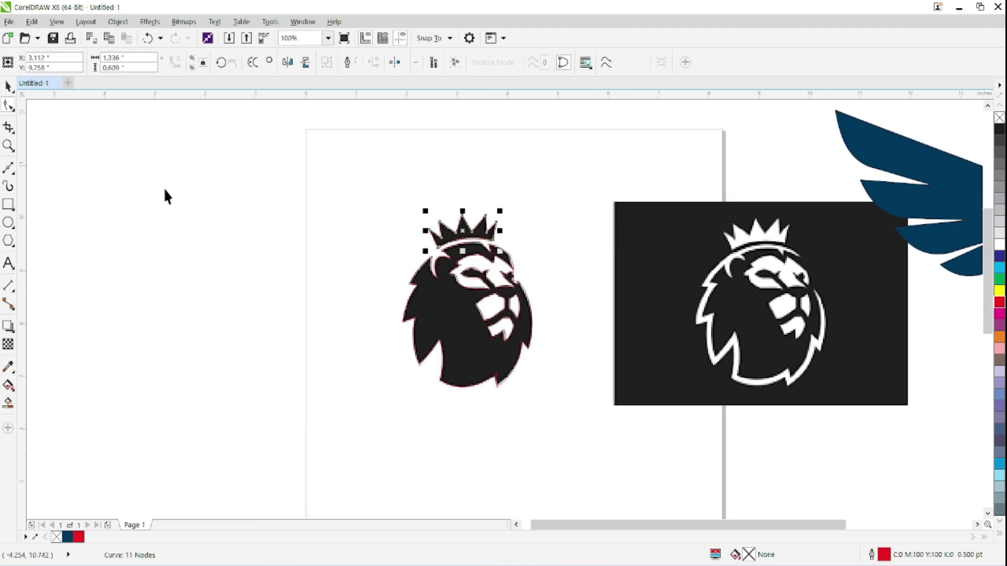
left_click(367, 275)
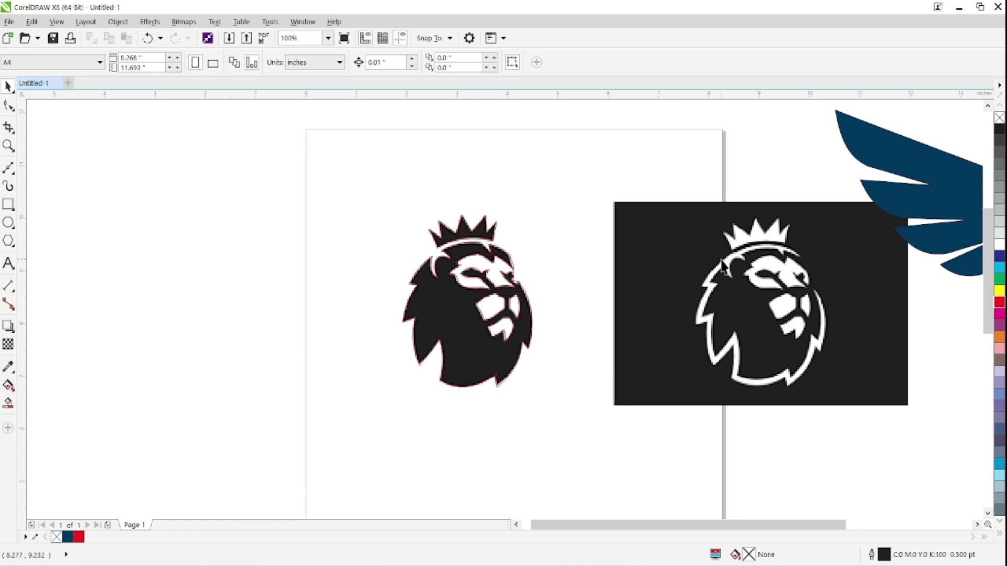
Unlock the lion bitmap and move it below the red traced outlines.
left_click(117, 22)
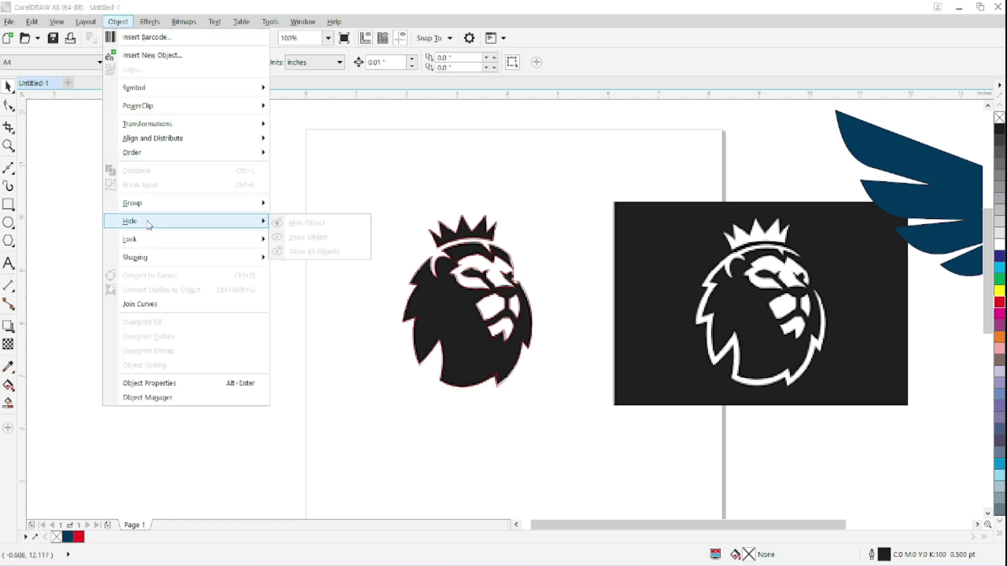
mouse_move(149, 239)
left_click(294, 267)
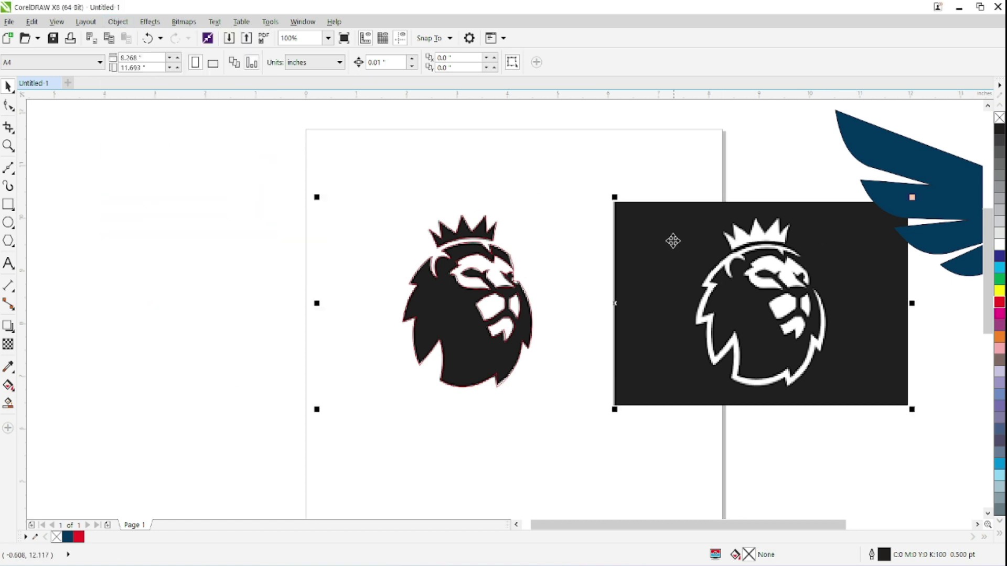
left_click_drag(621, 495, 621, 496)
left_click_drag(583, 315, 543, 227)
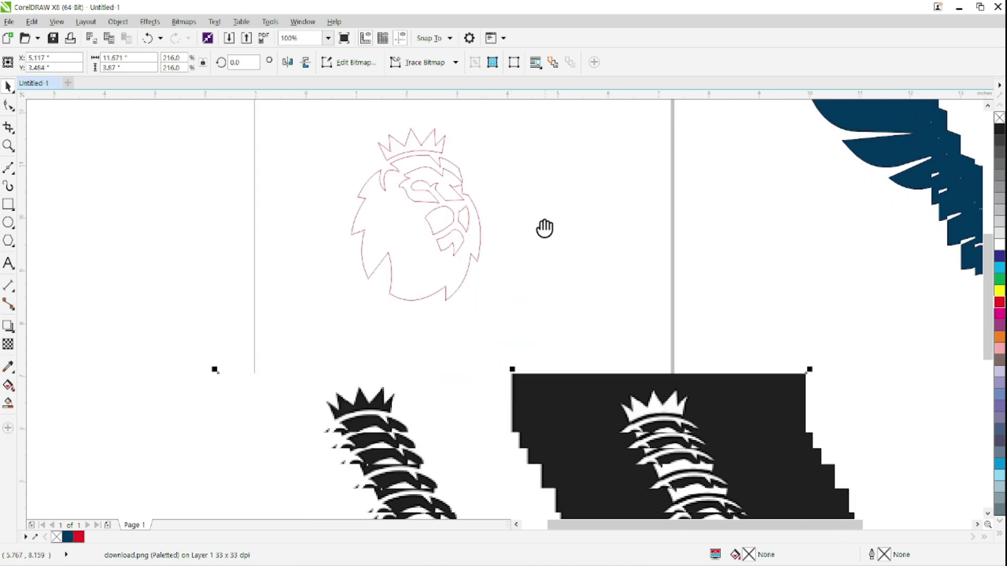
Weld the eye area, the two muzzle shapes and the chin patch into one curve.
left_click(442, 231)
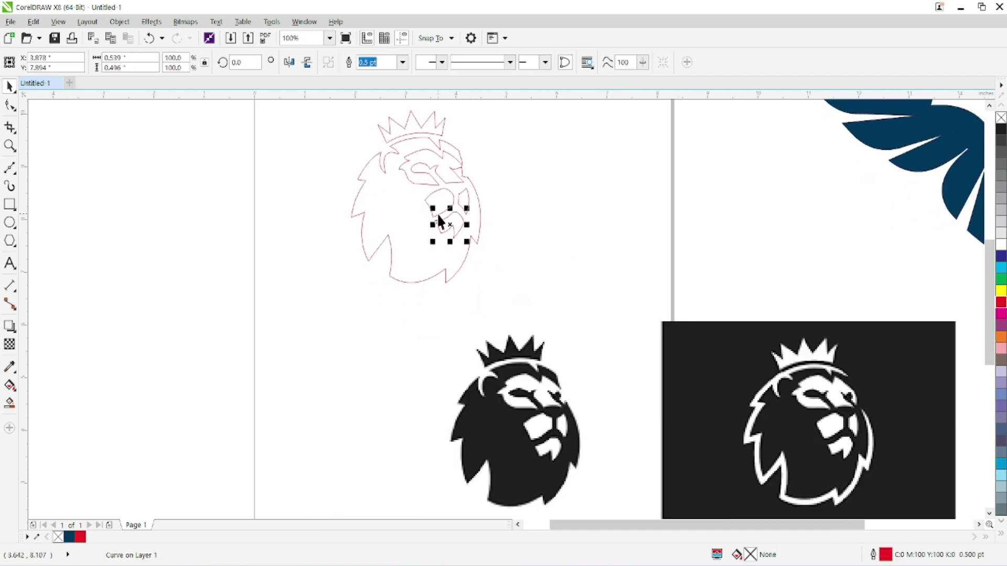
left_click(461, 197, "shift")
left_click(462, 198, "shift")
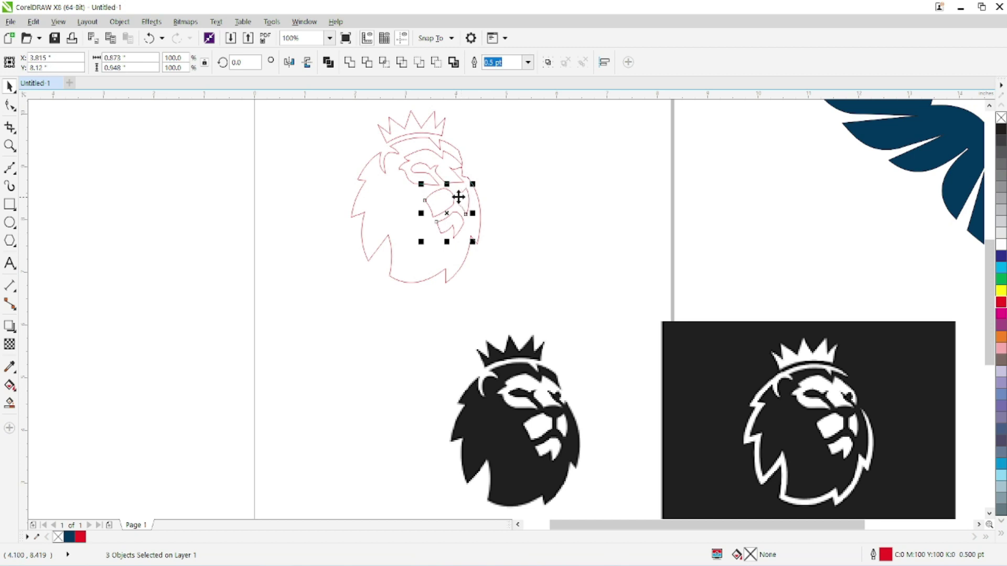
left_click(447, 173, "shift")
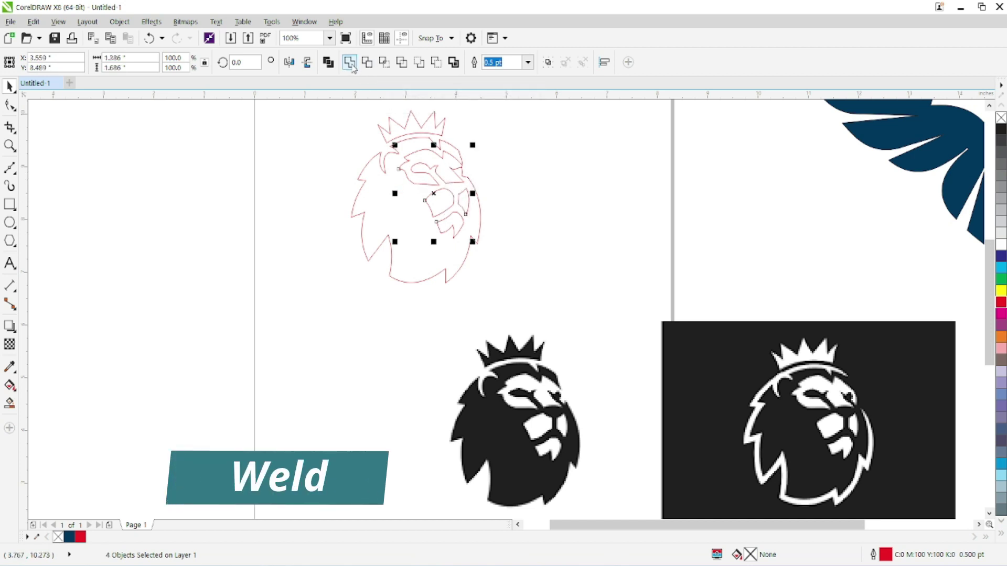
left_click(368, 66)
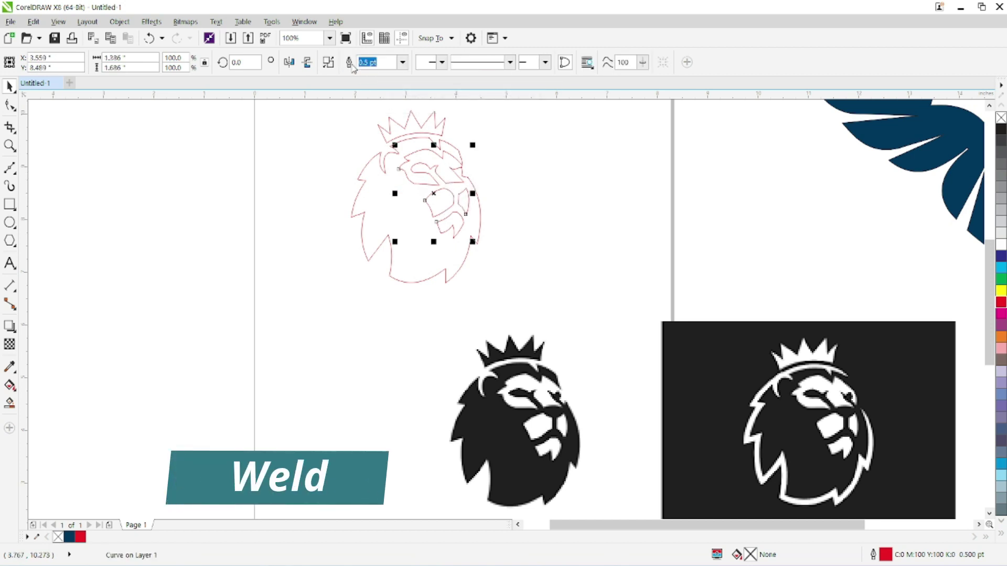
Trim the head outline with the welded face shapes and move the face shapes clear of the head.
left_click(377, 180, "shift")
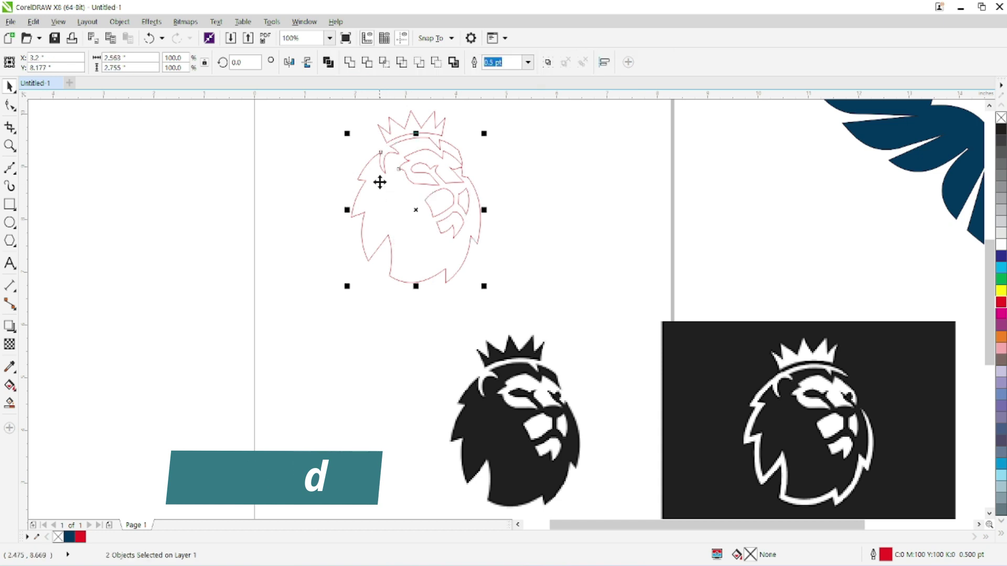
left_click(368, 63)
left_click(379, 183)
left_click_drag(418, 178, 249, 215)
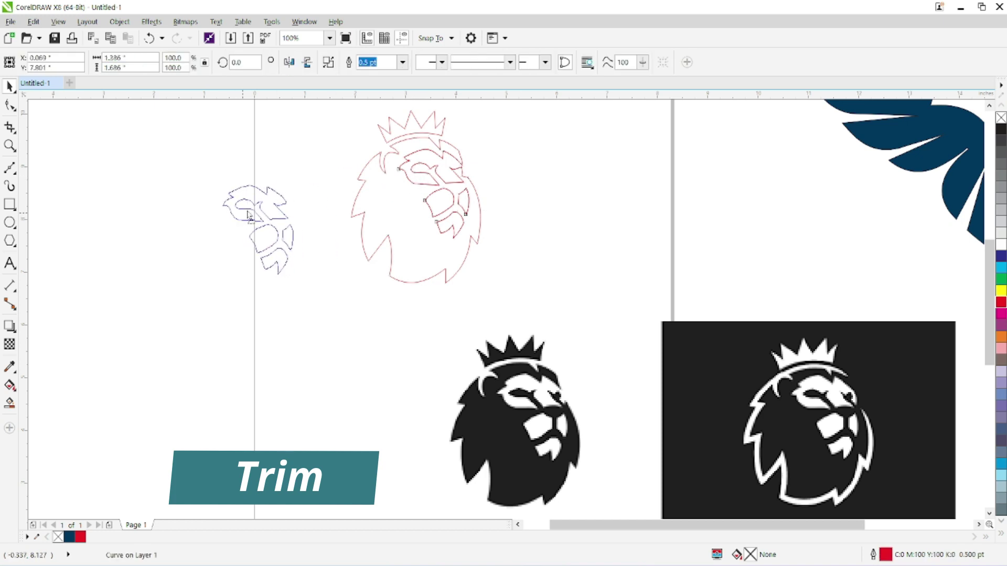
left_click(437, 160)
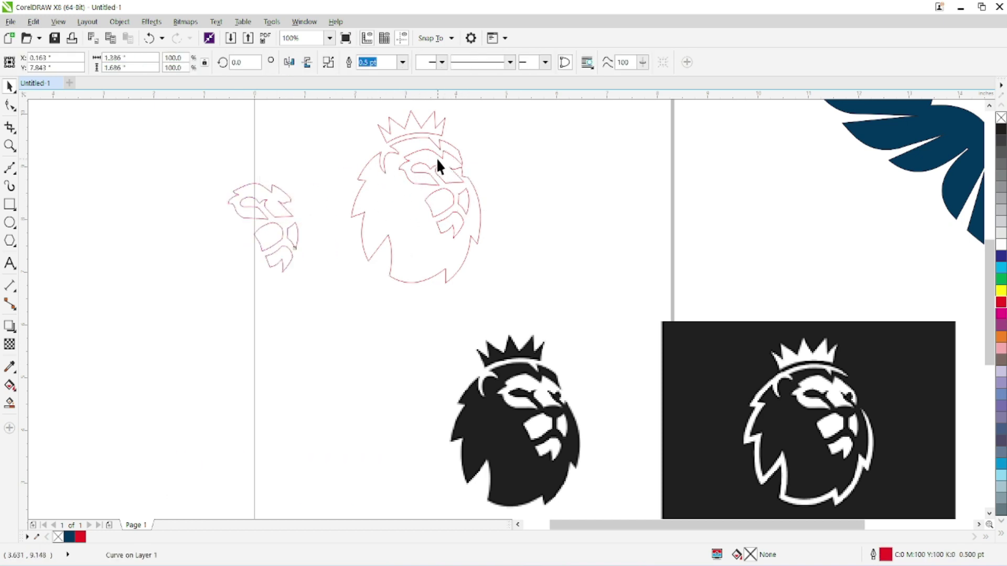
Fill the trimmed lion head with blue (C100 M100 Y0 K0) and remove its outline.
left_click(479, 210)
left_click(1001, 305)
left_click(1000, 290)
left_click(1001, 279)
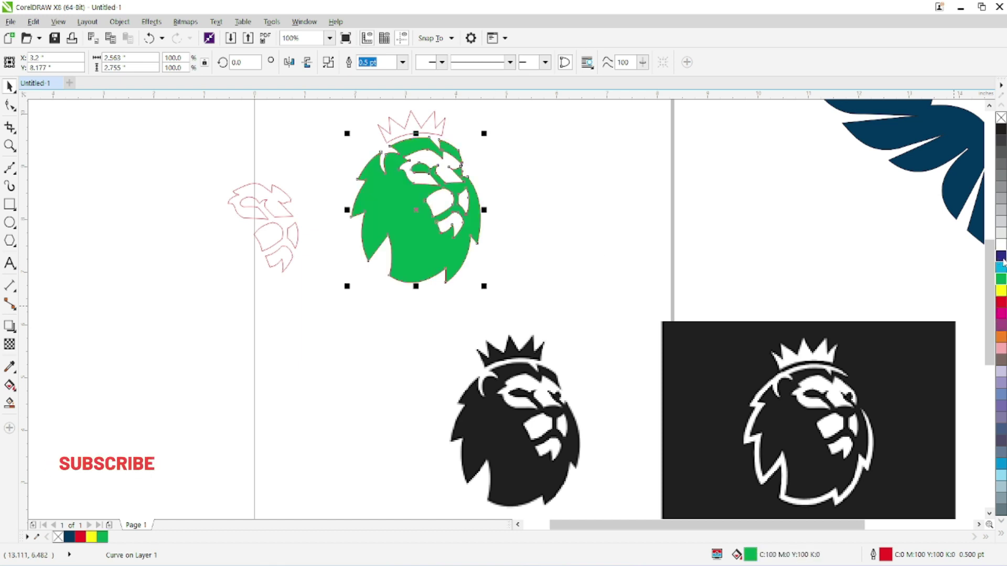
right_click(1001, 256)
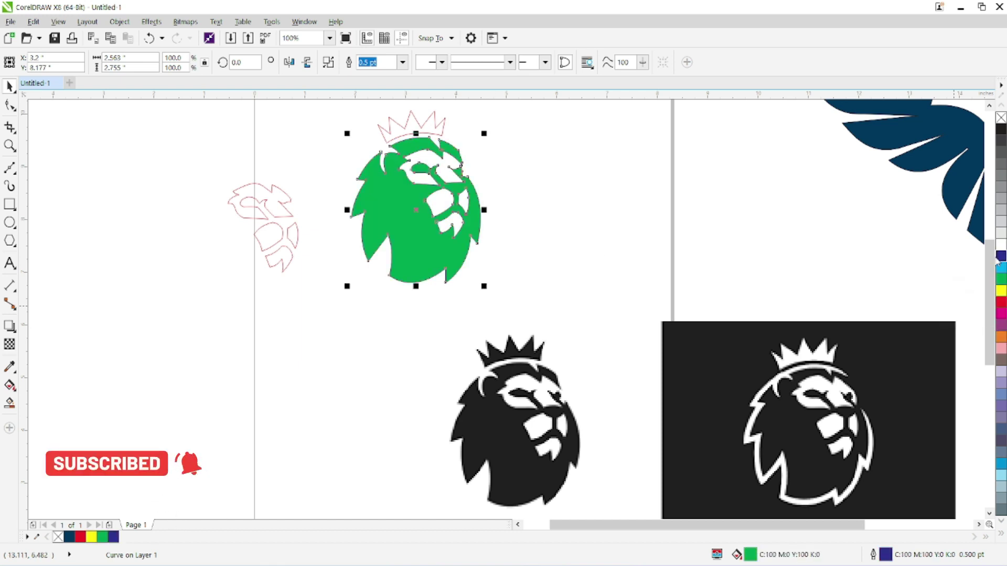
left_click(1001, 256)
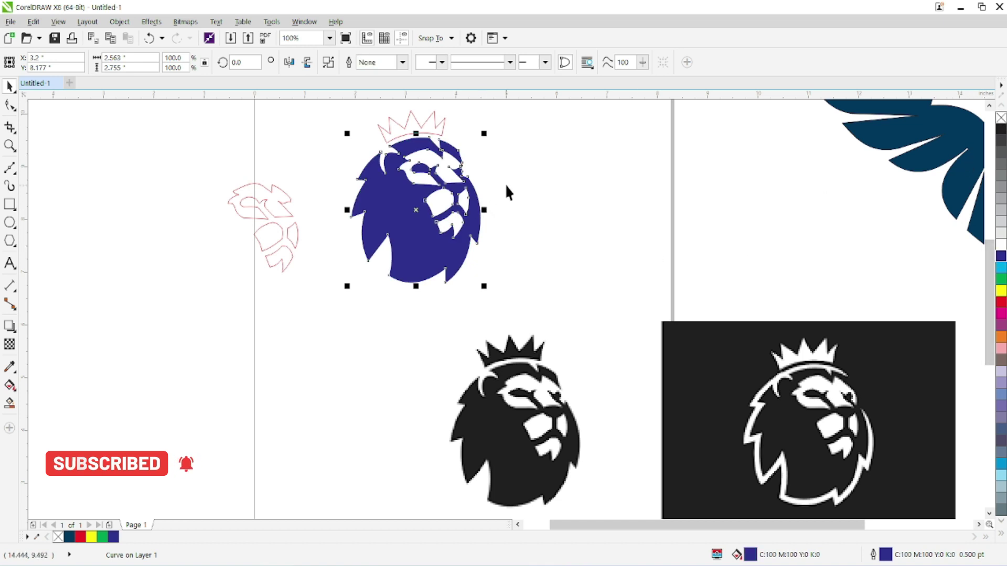
Fill the crown with the same blue, remove its outline, and delete the leftover face shapes.
left_click(431, 135)
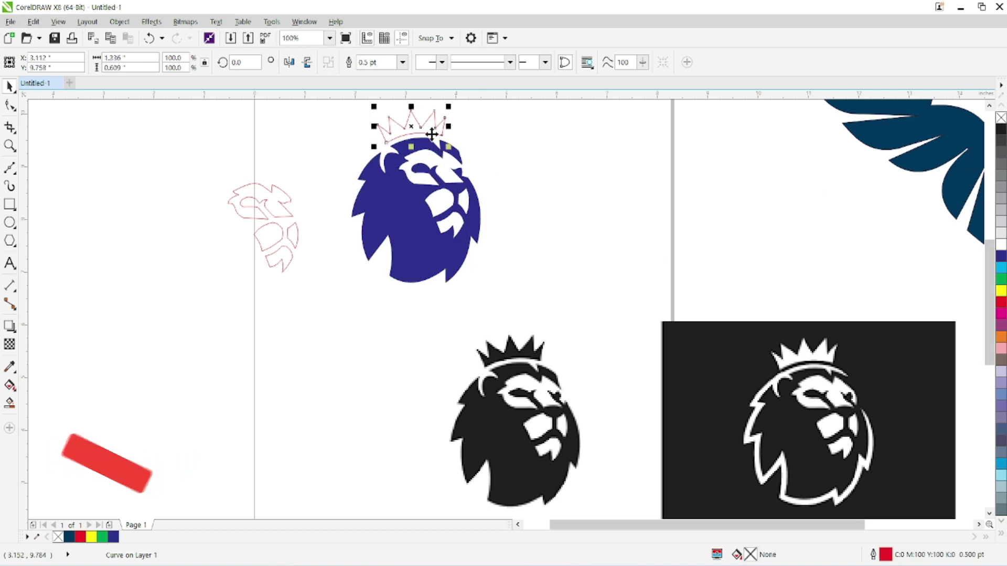
left_click(1001, 130)
left_click(1000, 257)
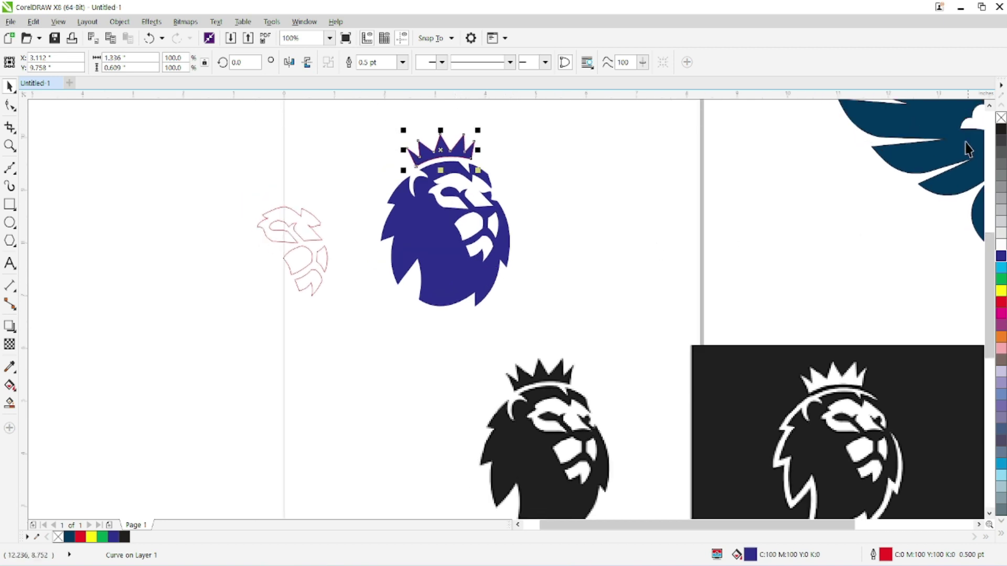
right_click(1001, 117)
left_click_drag(218, 172, 376, 318)
key("Delete")
Enlarge the lion head and crown together to about 271% and reposition them over the page's edge.
scroll(376, 307, "down", 1)
left_click_drag(255, 186, 443, 341)
left_click_drag(322, 292, 239, 414)
left_click_drag(342, 333, 266, 319)
Group the lion head and crown and move the group off the page, below and right of the eagle.
left_click_drag(295, 361, 270, 343)
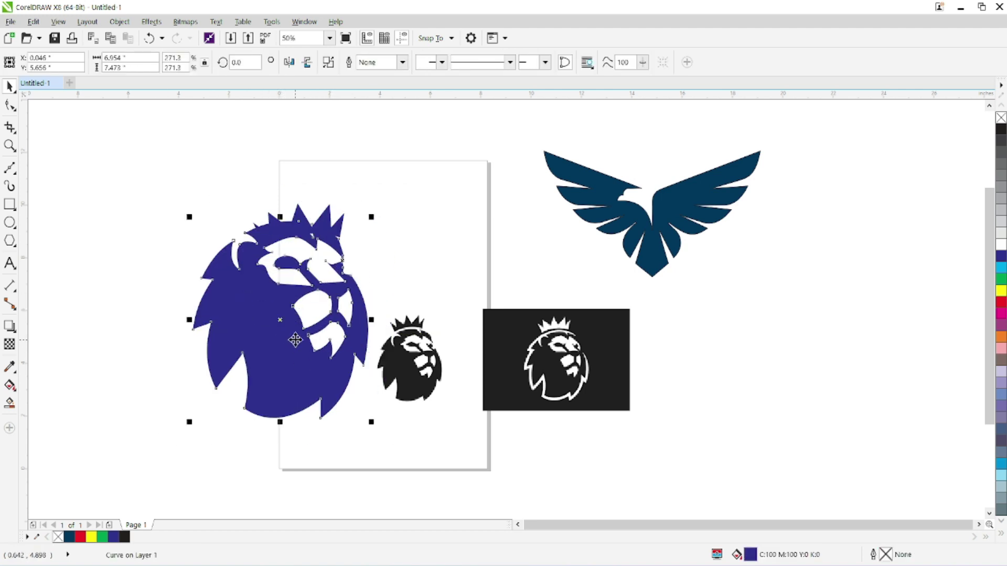
key("ctrl+z")
left_click_drag(152, 163, 446, 501)
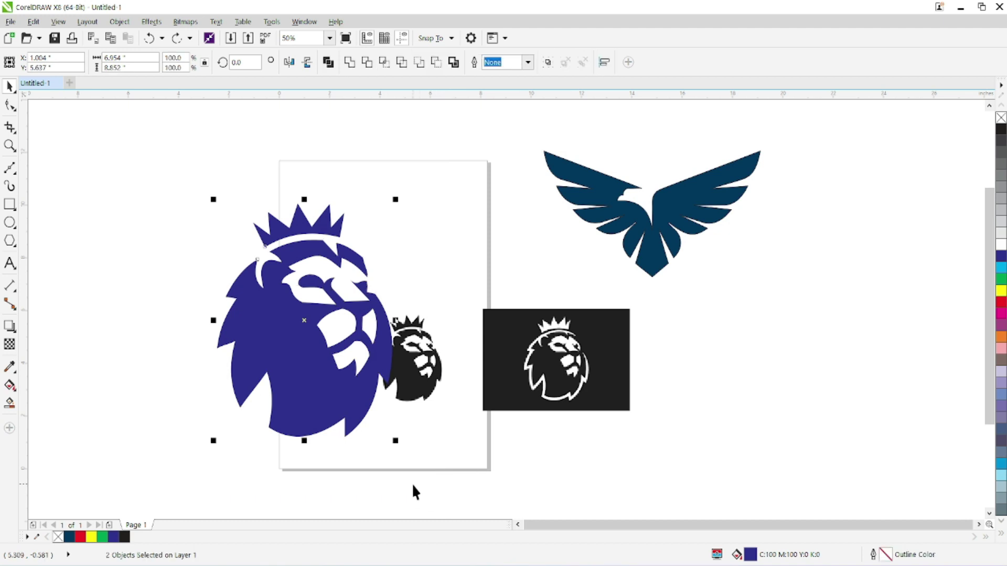
key("ctrl+g")
left_click_drag(286, 364, 782, 426)
left_click(382, 268)
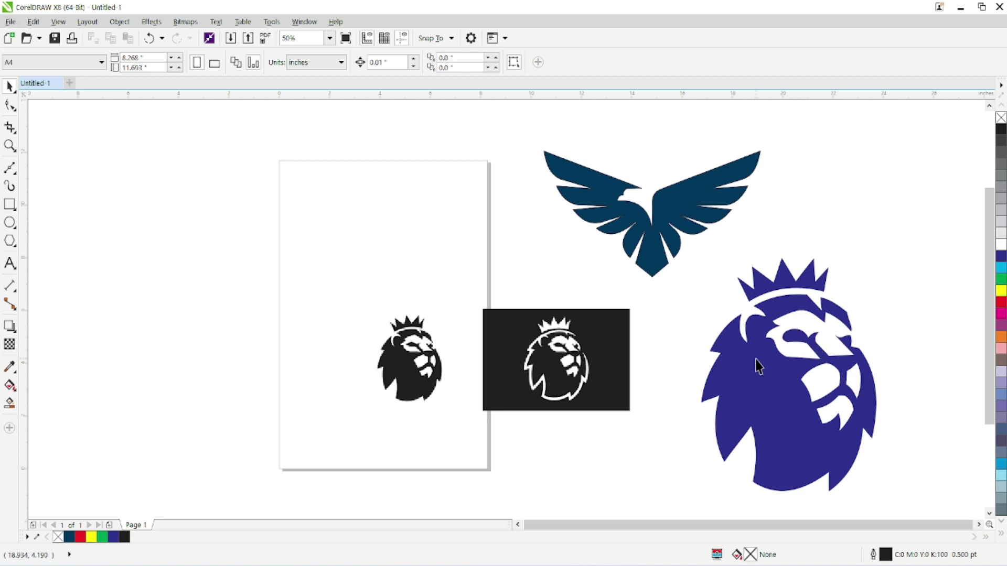
Draw a rectangle about 5.25 × 3.48 inches beside the page and fill it with red.
left_click(9, 204)
left_click_drag(110, 189, 245, 284)
key("space")
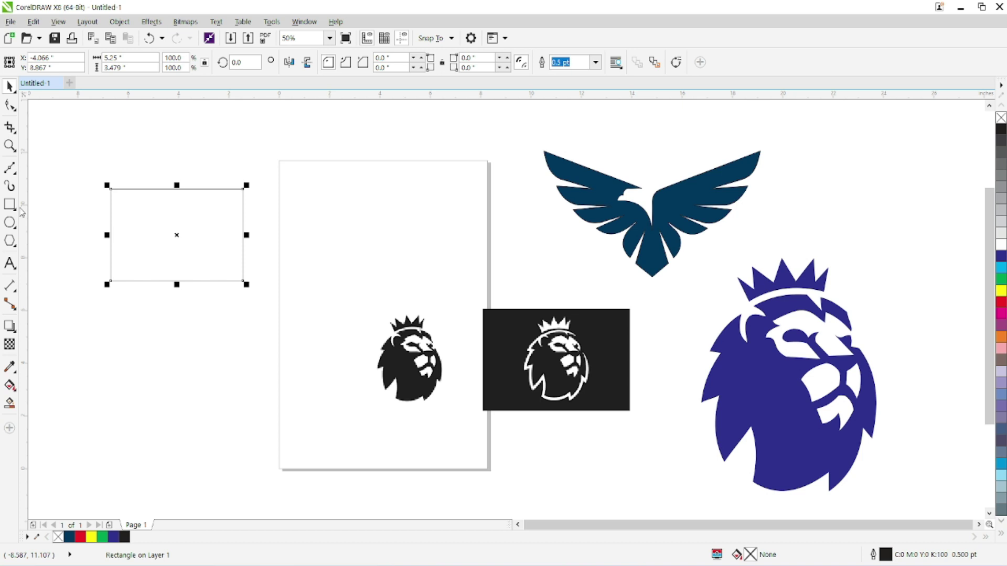
left_click(999, 303)
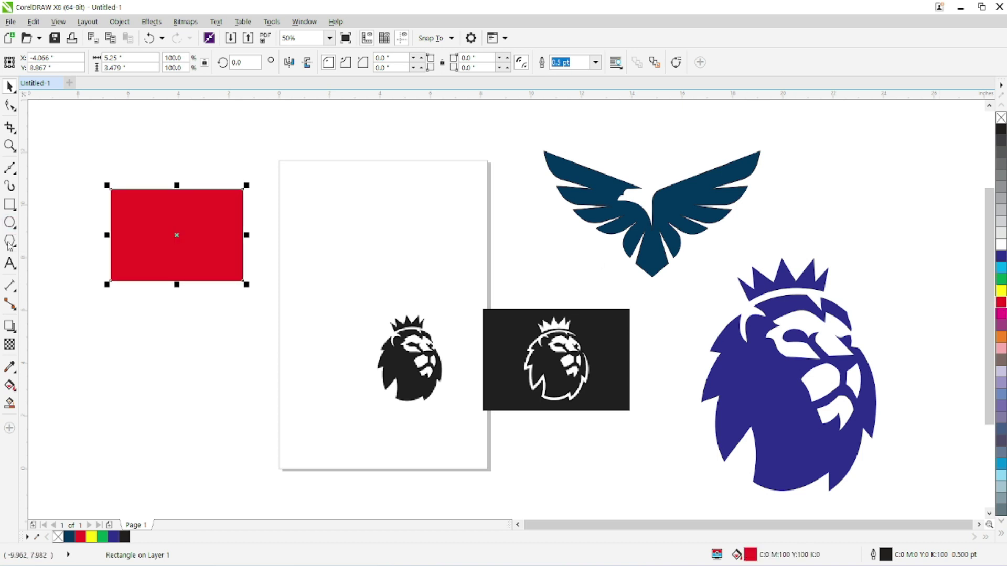
Draw an ellipse about 2.04 × 2.06 inches inside the red rectangle and fill it with white.
left_click(9, 224)
left_click_drag(137, 210, 196, 272)
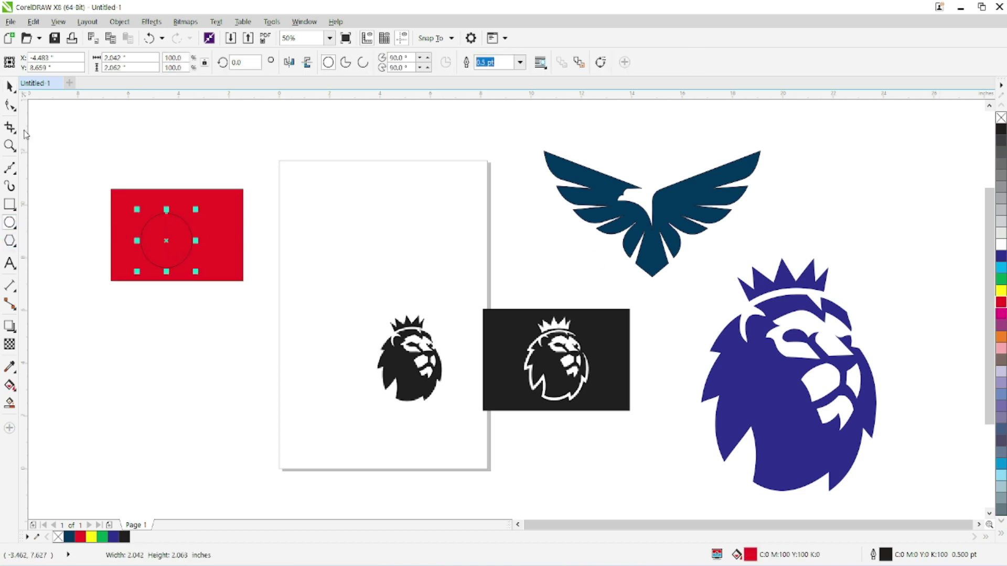
left_click(9, 87)
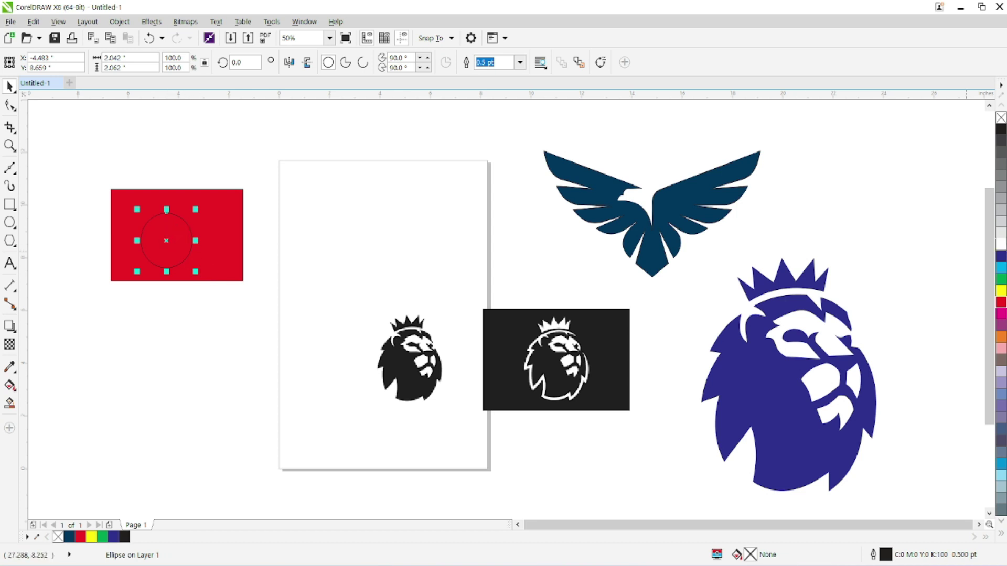
left_click(1000, 245)
Reposition the rectangle with the white ellipse centered on it, and trim the rectangle with the ellipse.
left_click(240, 234)
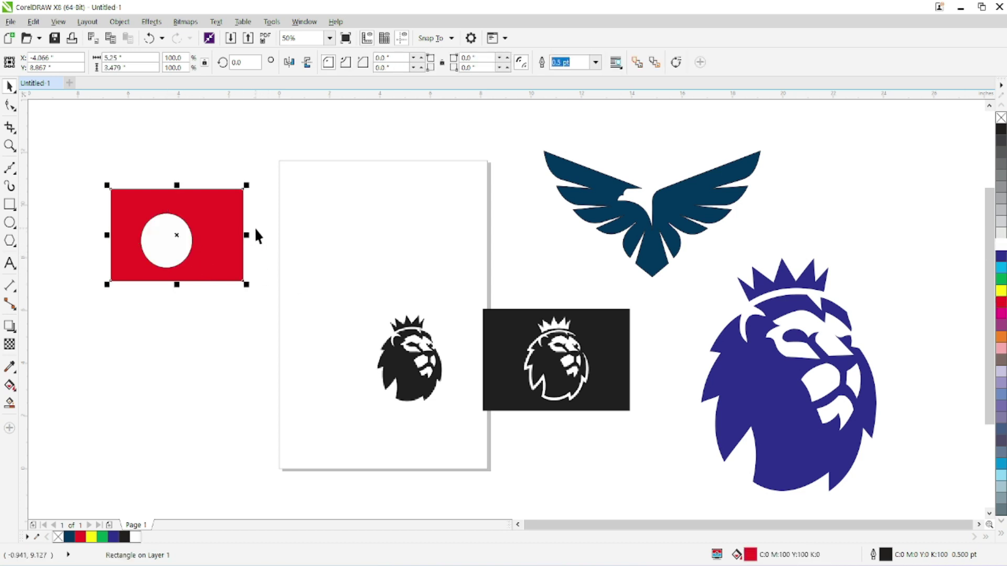
left_click_drag(186, 239, 202, 201)
left_click_drag(197, 355, 193, 204)
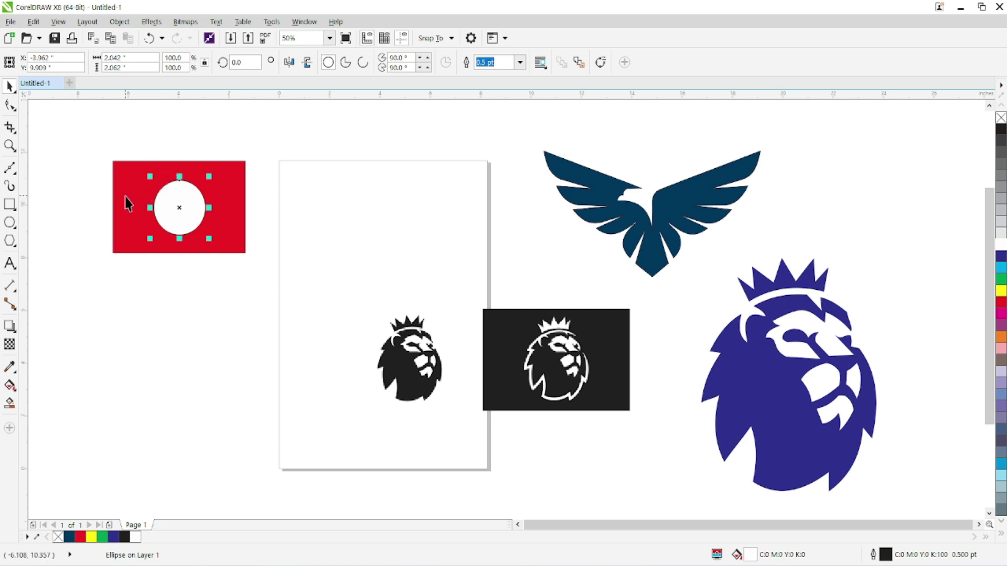
left_click(126, 199, "shift")
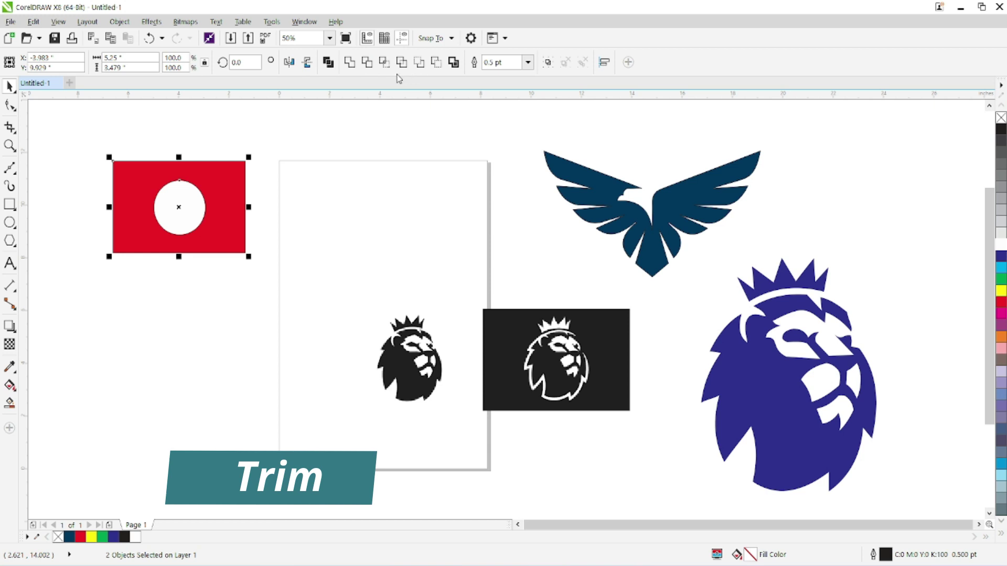
left_click(369, 71)
key("Escape")
Move the trimmed red rectangle down, away from the white ellipse.
left_click_drag(220, 206, 193, 370)
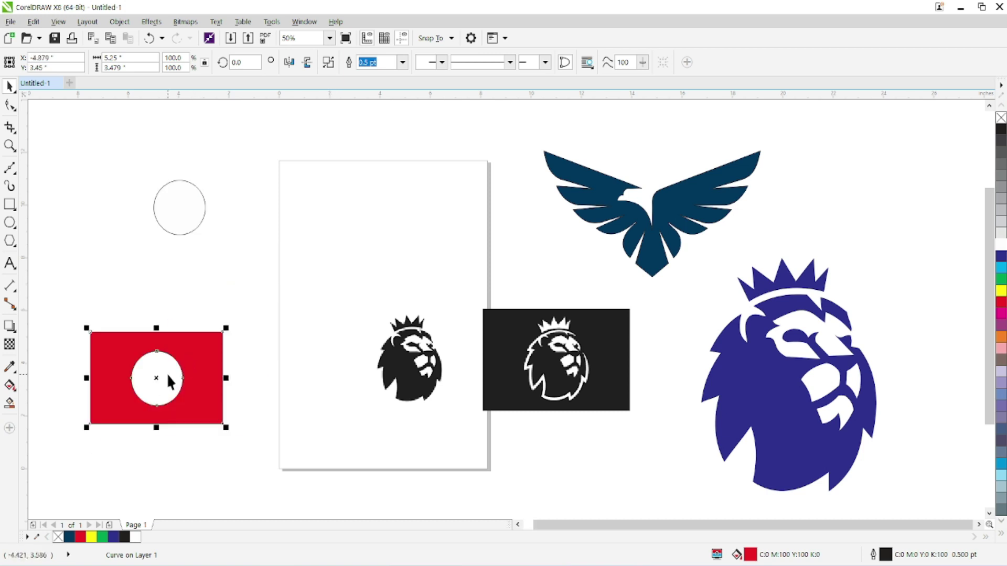
left_click(157, 377)
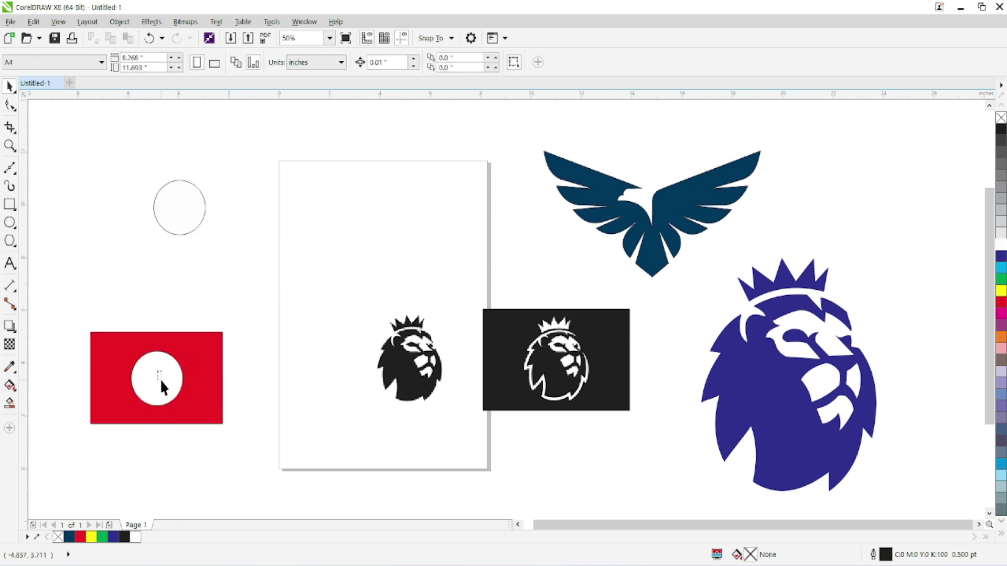
left_click_drag(196, 378, 217, 361)
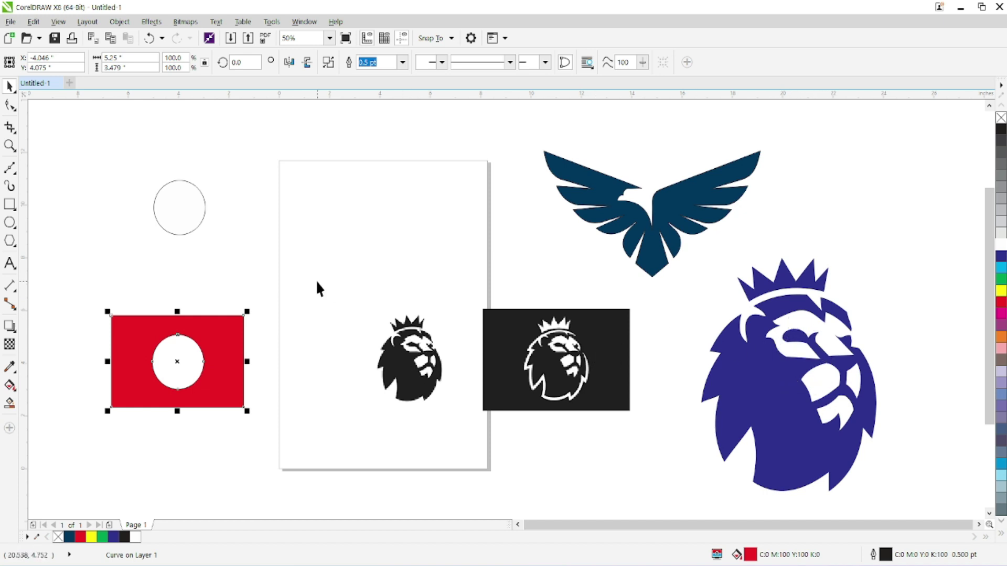
Stack three smaller, overlapping white ellipses over the red rectangle's left edge and weld them into one shape.
left_click_drag(138, 367, 166, 308)
left_click_drag(158, 208, 112, 269)
left_click_drag(100, 235, 166, 382)
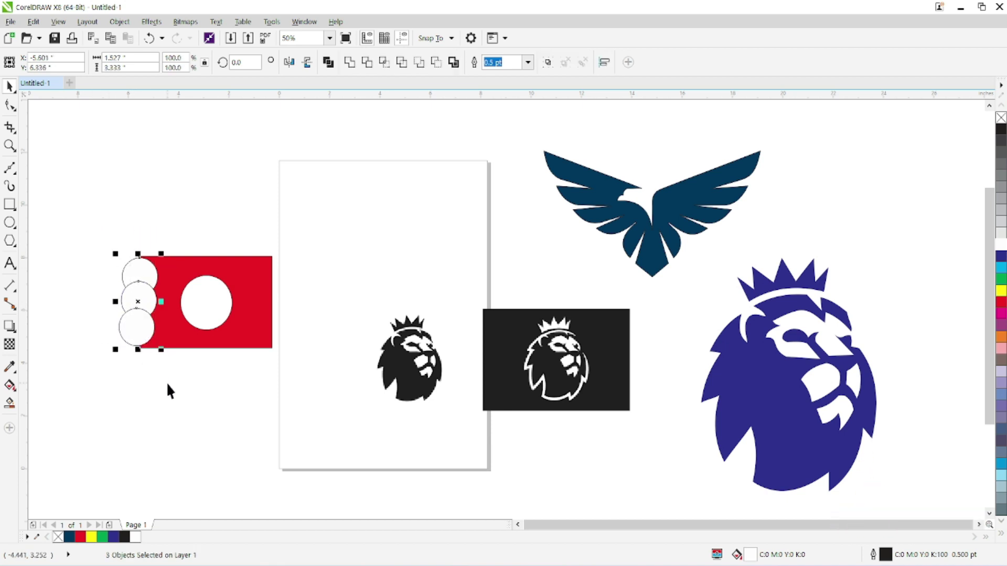
left_click(349, 62)
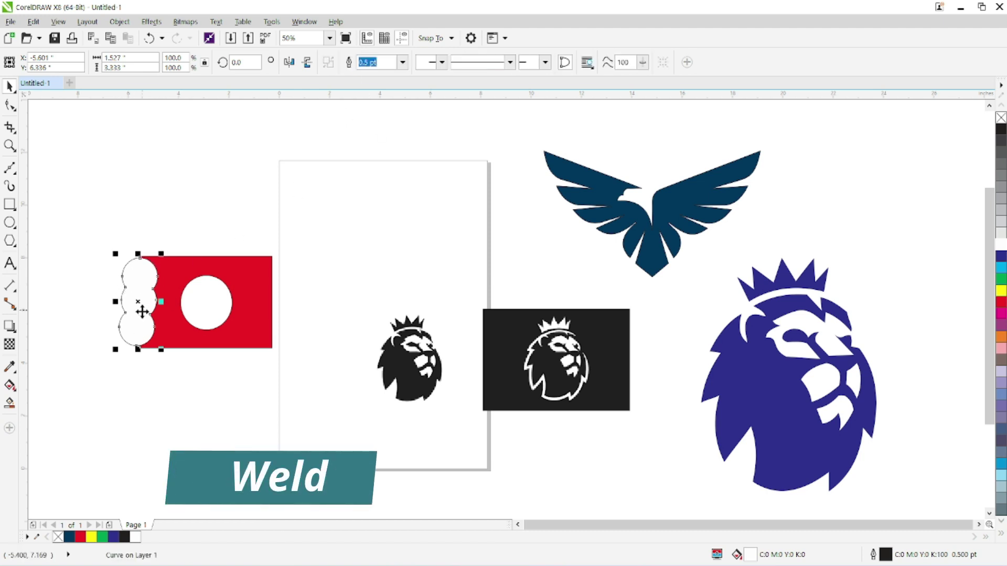
left_click_drag(136, 298, 130, 299)
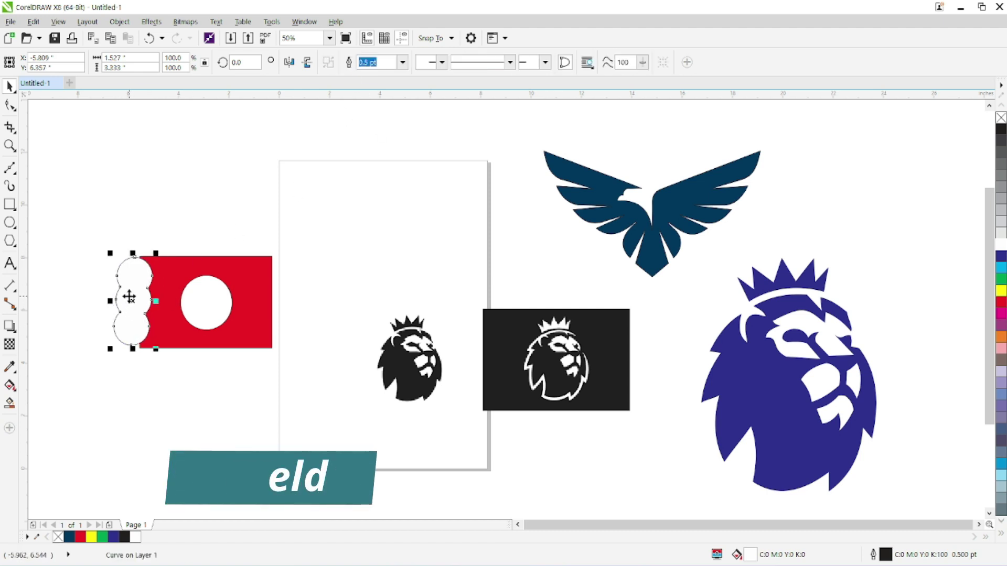
Trim the red rectangle's left edge with the welded white shape and move the rectangle up on its own.
left_click(169, 265, "shift")
left_click(315, 138)
left_click_drag(128, 295, 65, 176)
left_click_drag(218, 278, 200, 166)
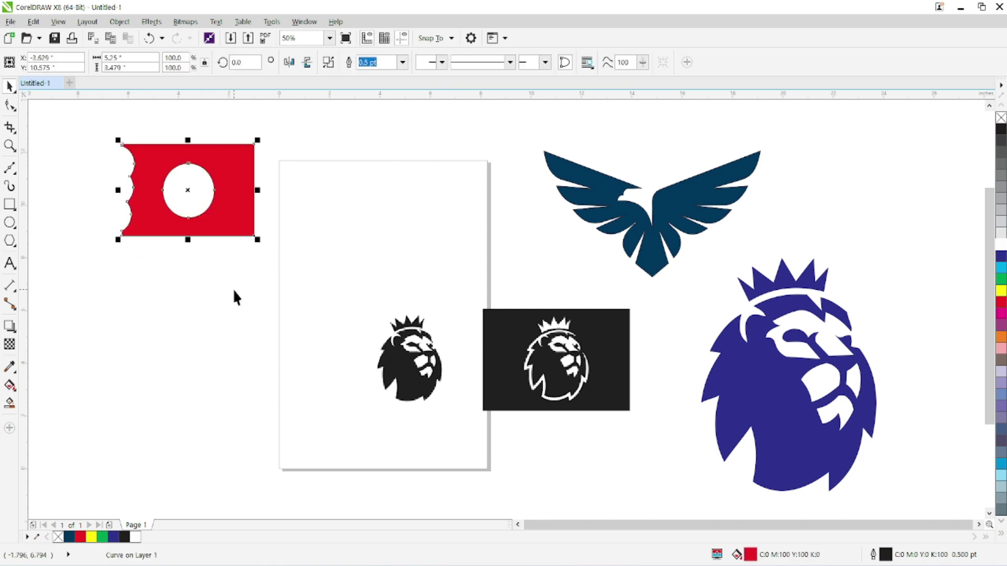
Draw a rectangle about 3.83 × 1.69 inches below the red shape and round its corners to about 0.375 inch.
left_click(12, 206)
left_click_drag(127, 283, 230, 333)
key("F10")
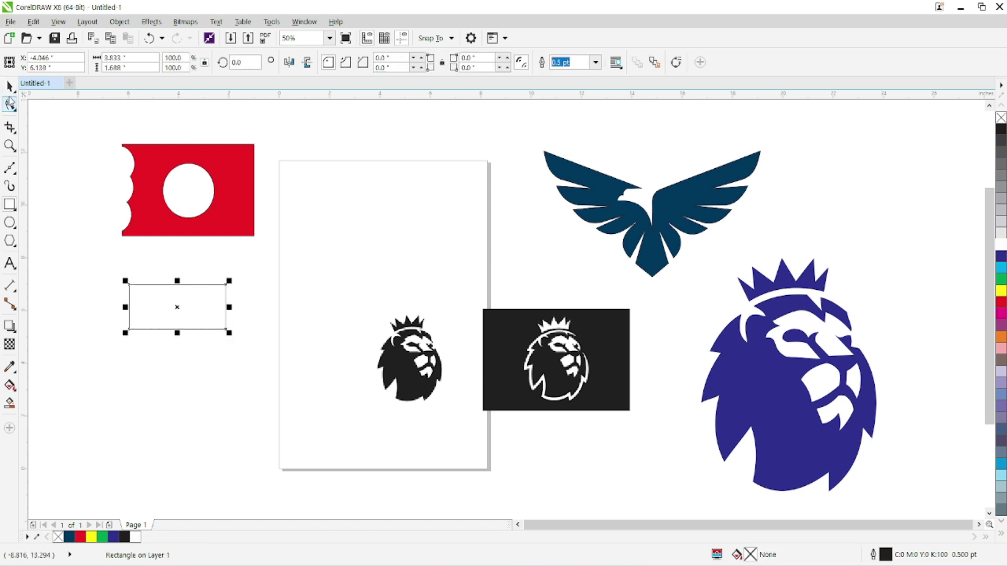
left_click_drag(227, 285, 216, 287)
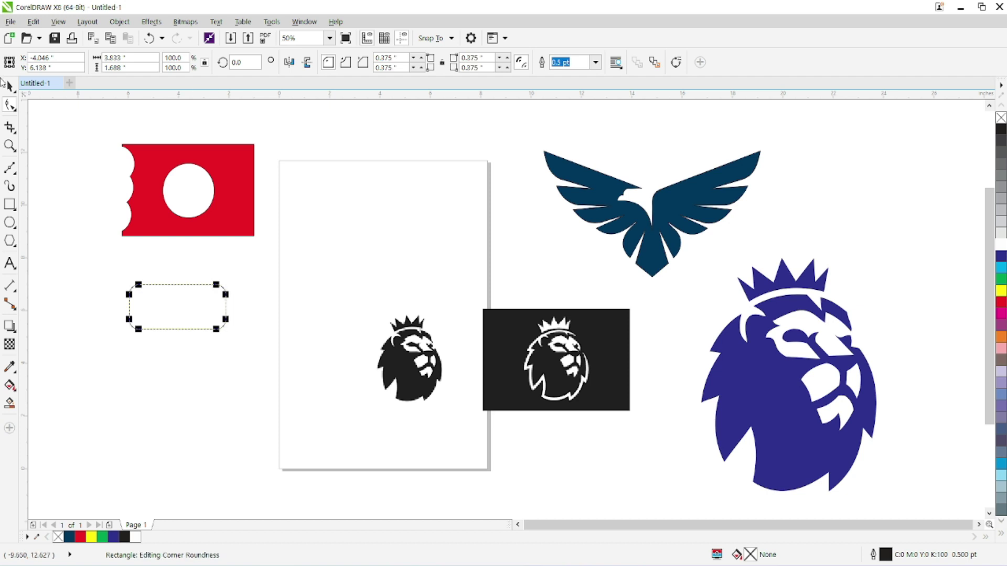
left_click(9, 88)
Create a smaller concentric copy of the rounded rectangle, about 3.52 × 1.47 inches, inside the original.
scroll(169, 351, "up", 2)
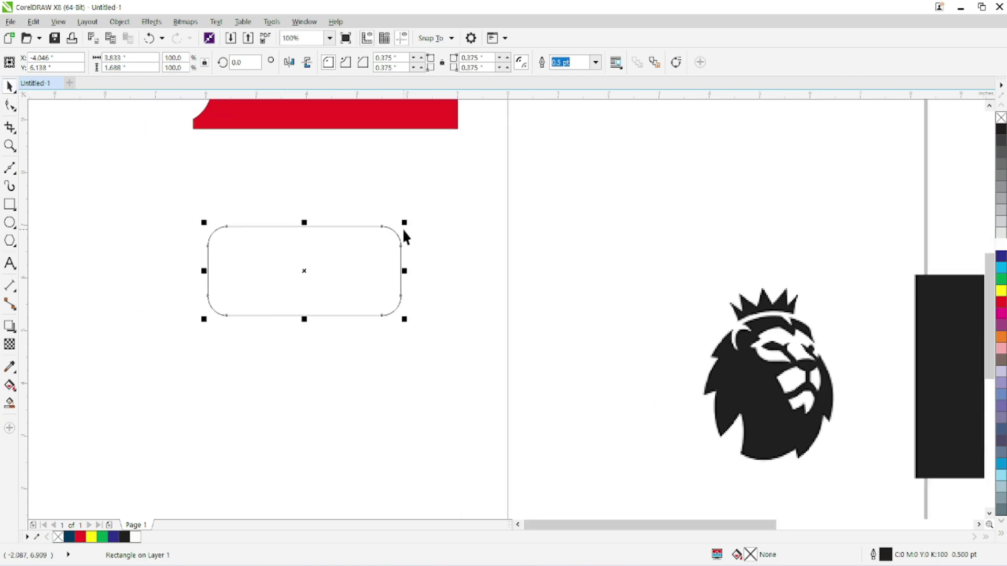
left_click_drag(404, 223, 392, 228)
left_click_drag(214, 271, 209, 271)
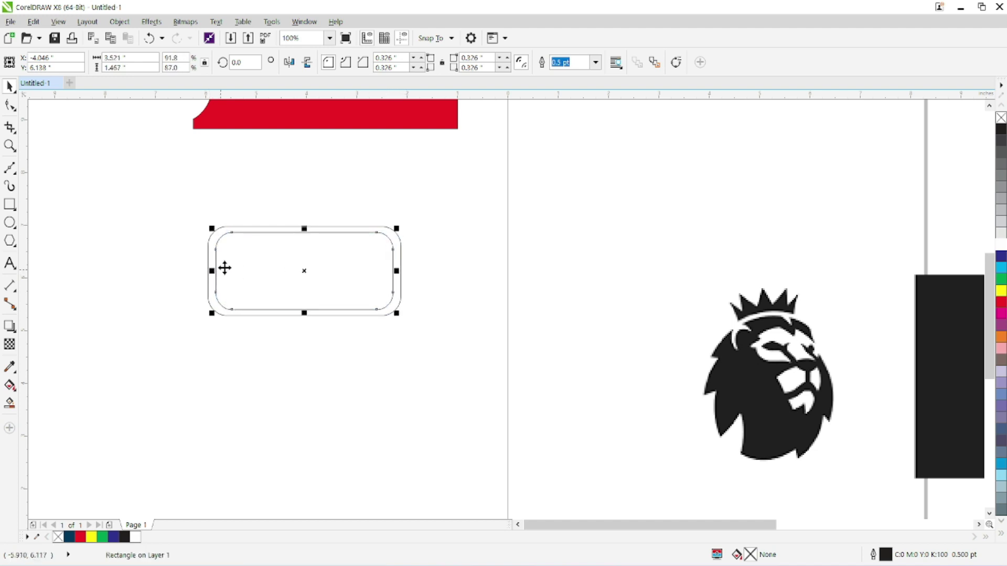
Trim the outer rounded rectangle with the inner one and move the inner one down and to the right.
left_click(209, 235, "shift")
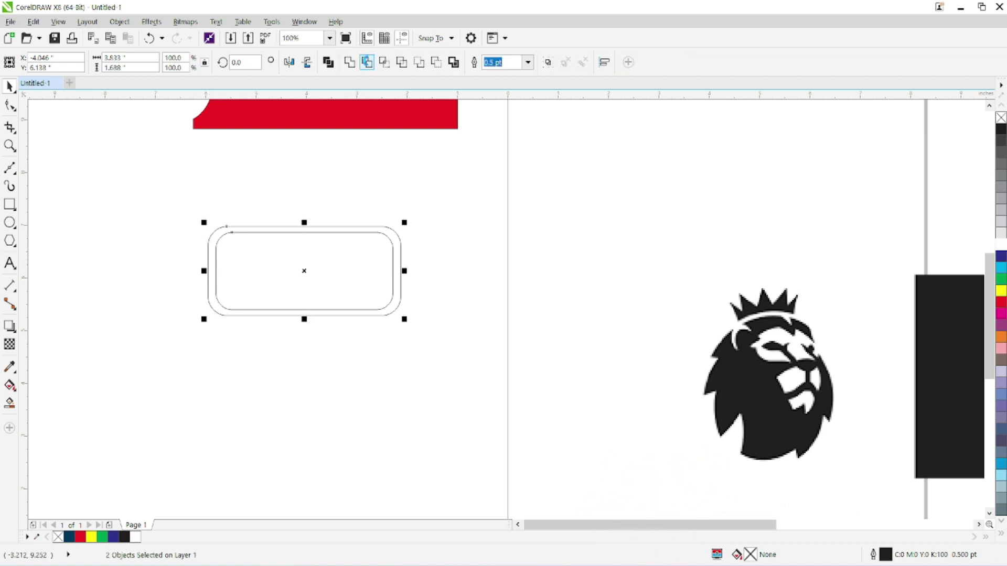
left_click(243, 191)
left_click(231, 243)
left_click_drag(232, 243, 297, 350)
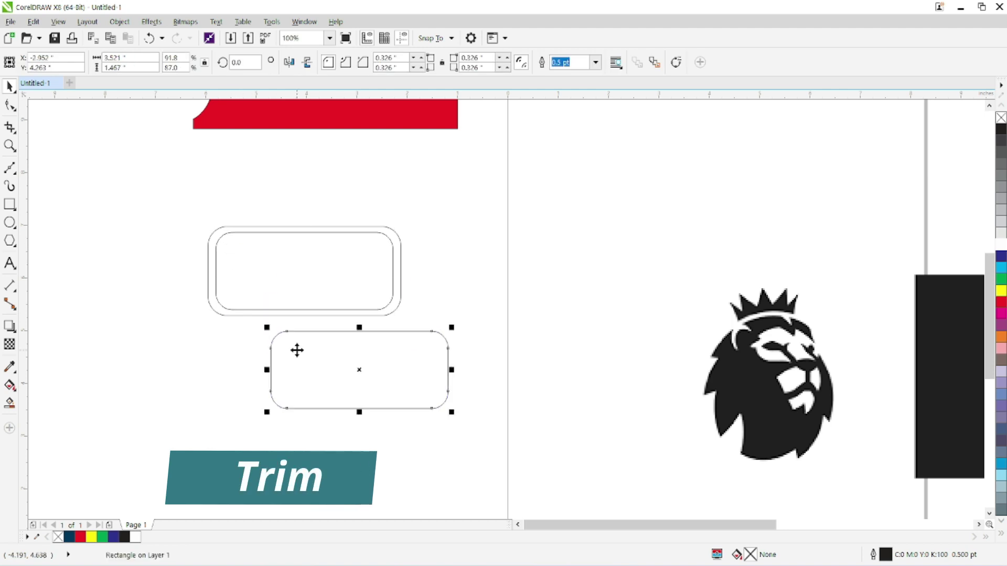
Fill the trimmed rounded frame with red and the separate inner rounded rectangle with orange.
left_click(210, 313)
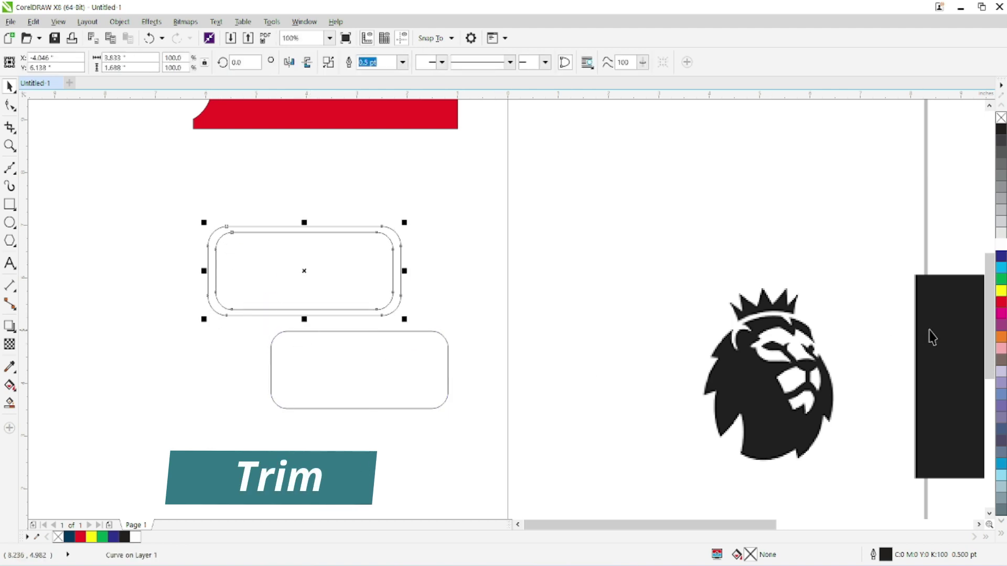
left_click(1000, 303)
left_click(353, 394)
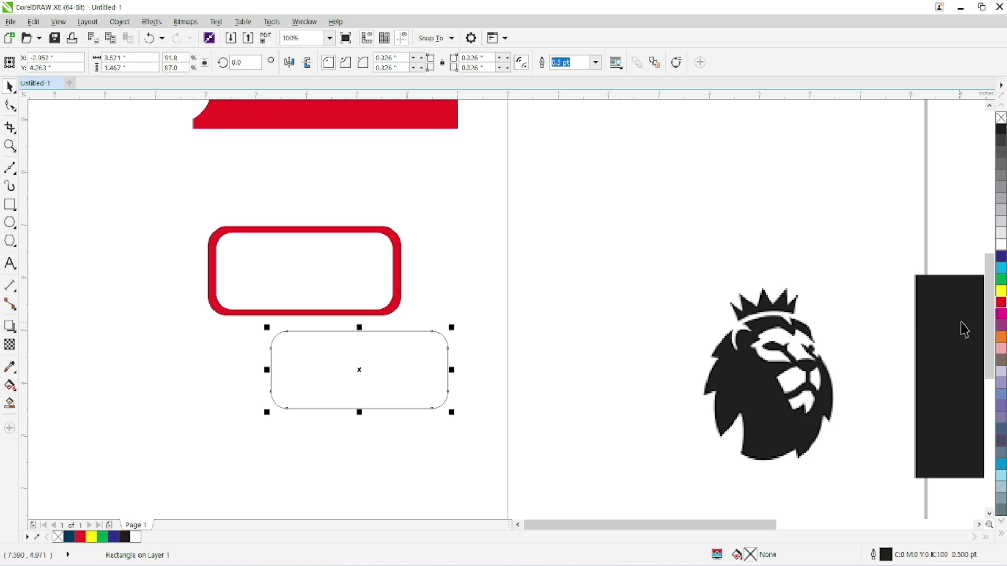
left_click(984, 338)
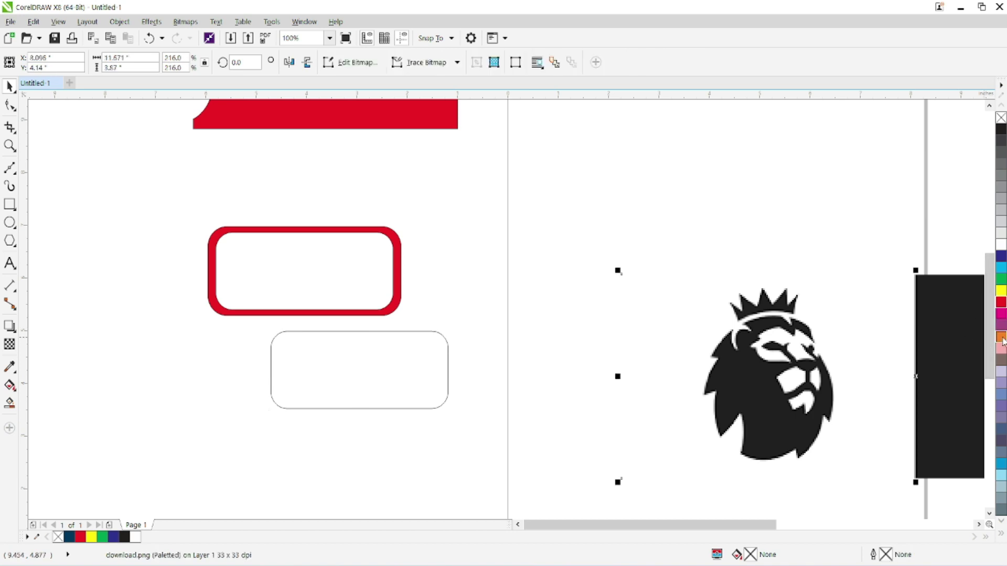
left_click(344, 348)
left_click(1001, 337)
Move the orange rounded rectangle back inside the red frame and align both on a common center.
left_click_drag(423, 389, 329, 286)
left_click_drag(124, 192, 600, 427)
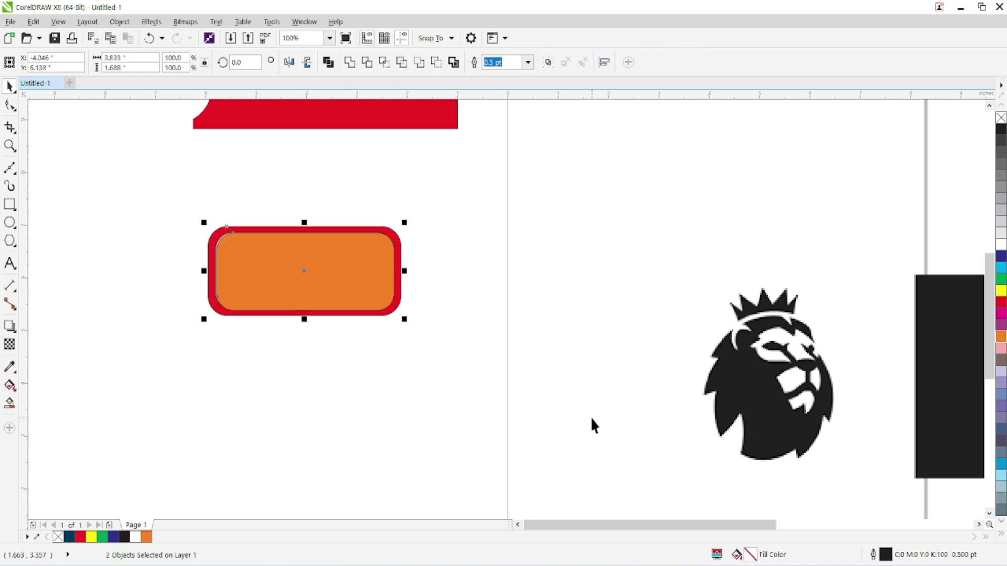
left_click(437, 472)
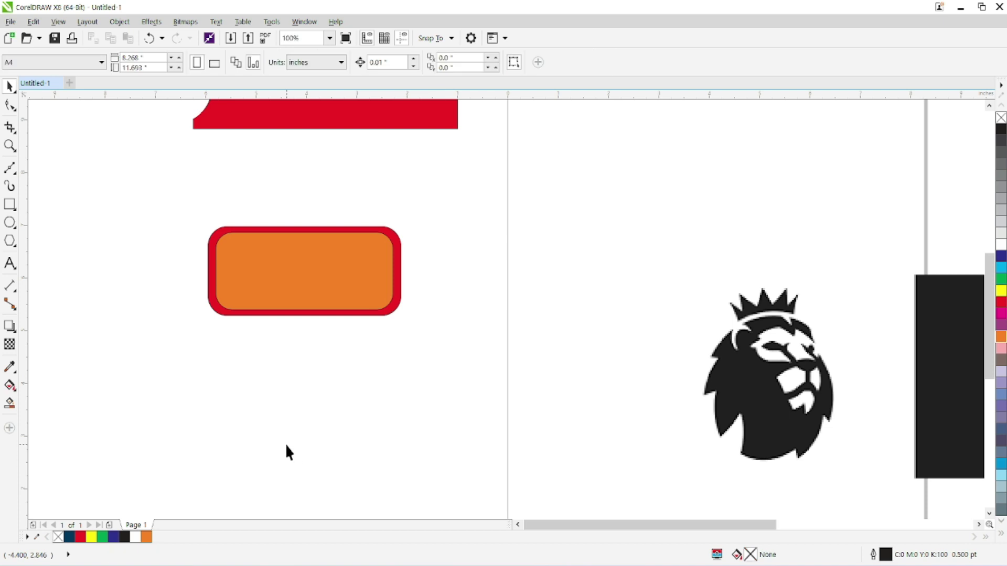
Trim the red frame's upper-right part with the orange rectangle shifted over it, and move the orange rectangle aside onto the page.
left_click(244, 238)
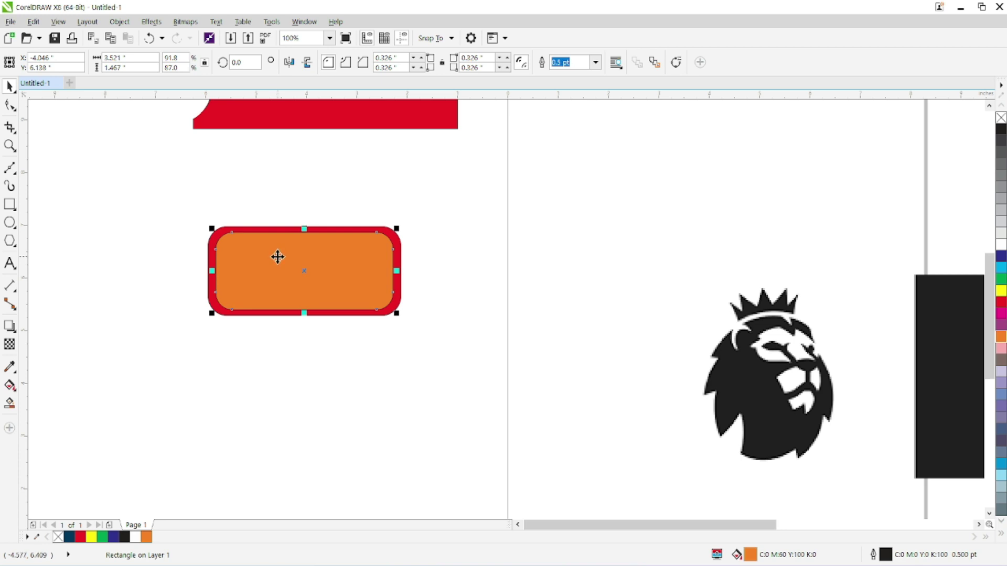
left_click_drag(277, 257, 320, 240)
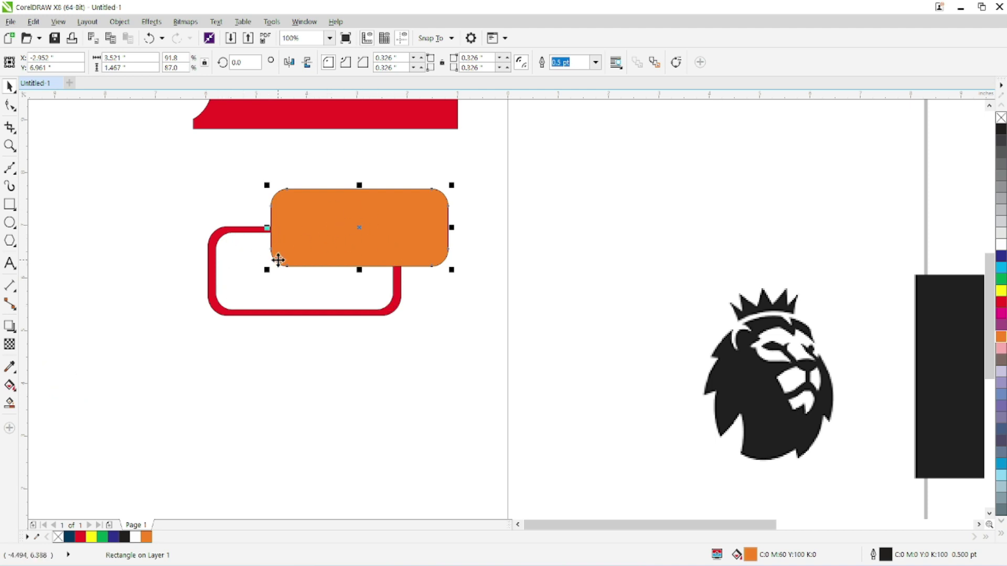
left_click(210, 294, "shift")
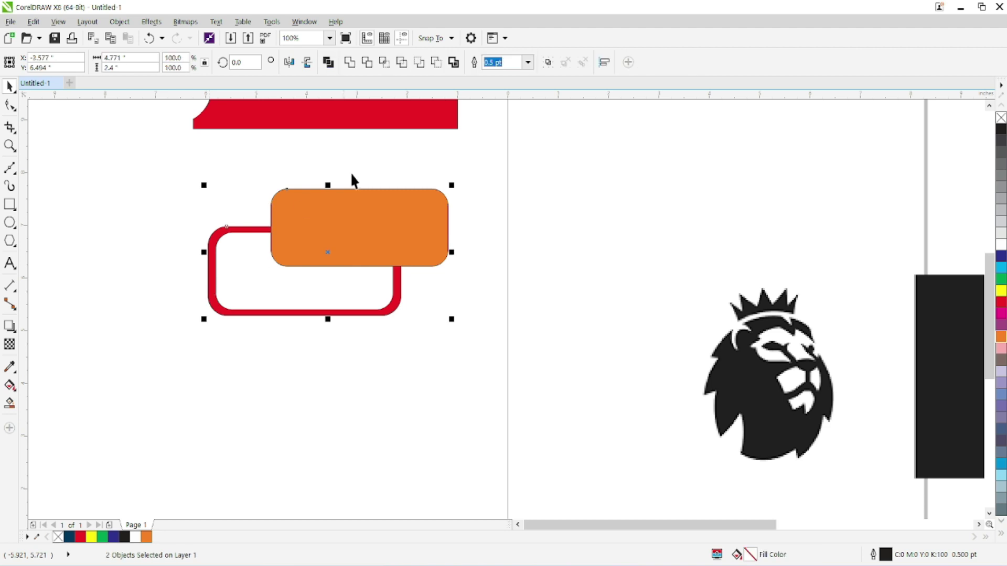
left_click(366, 64)
left_click_drag(328, 226, 594, 227)
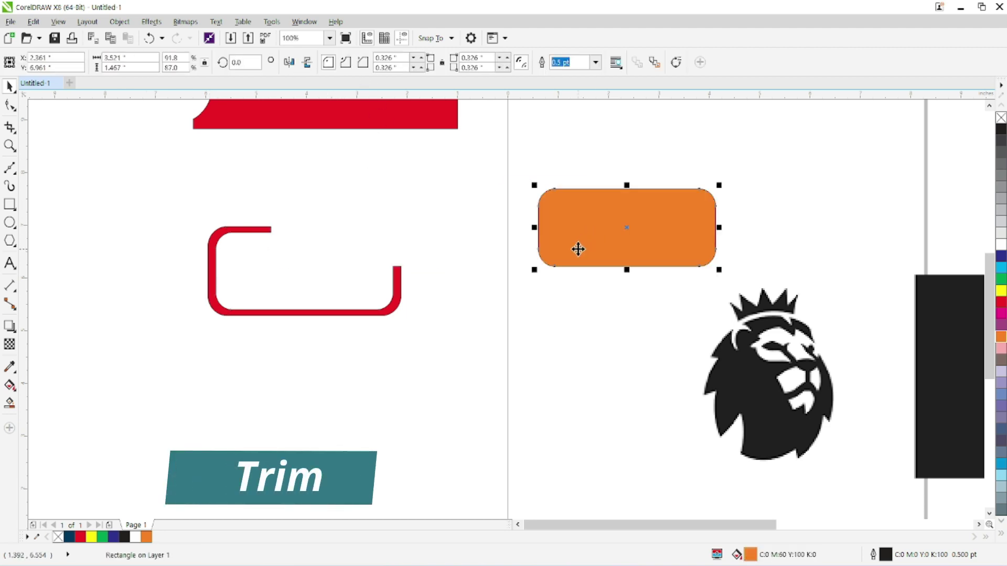
Draw a circle 0.5 inch in diameter below the red frame and add a smaller concentric copy inside it.
left_click(11, 223)
left_click_drag(219, 349, 241, 371)
key("space")
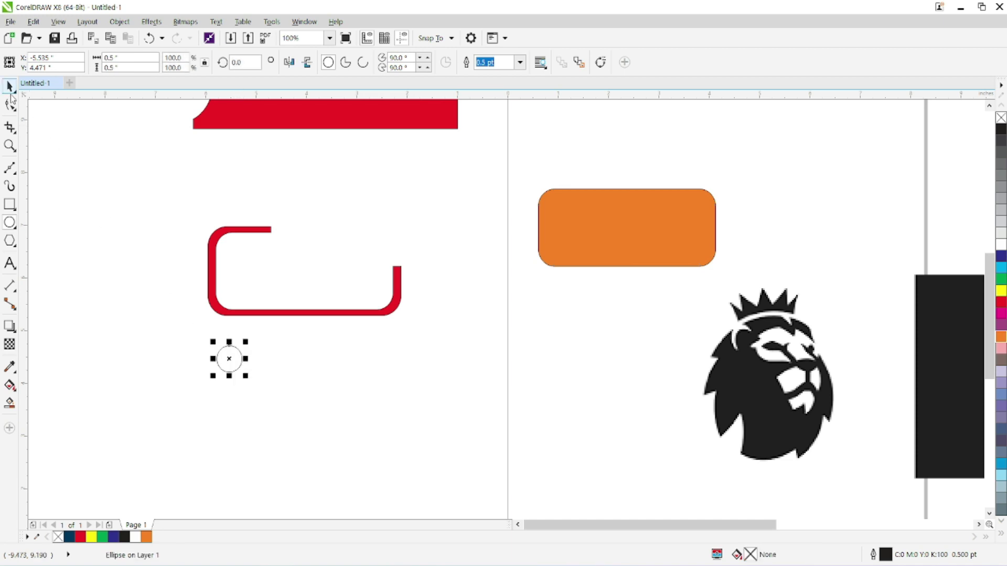
scroll(240, 359, "up", 2)
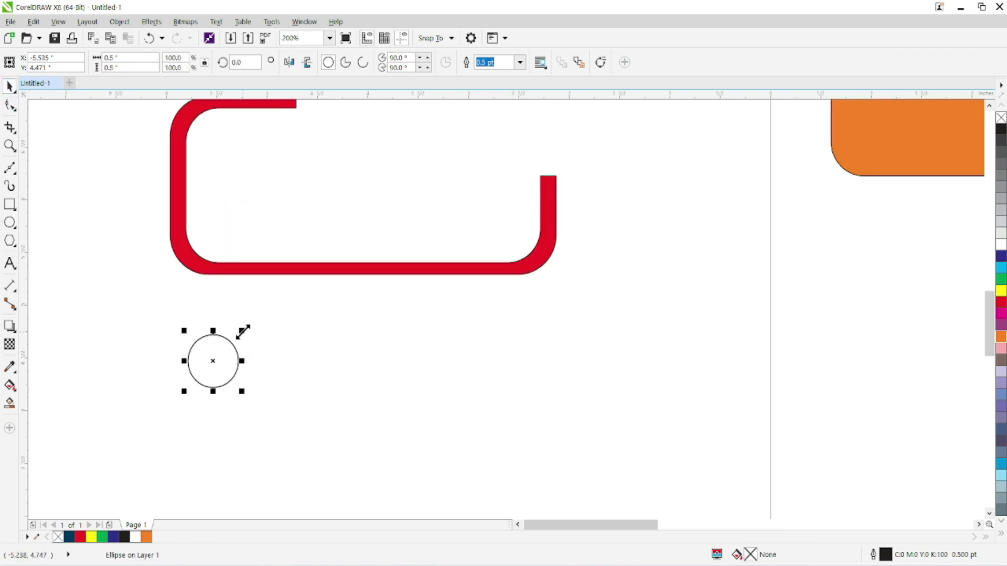
left_click_drag(243, 331, 227, 346)
Trim the outer circle with the inner one to form a ring, and delete the leftover inner circle.
left_click(210, 336, "shift")
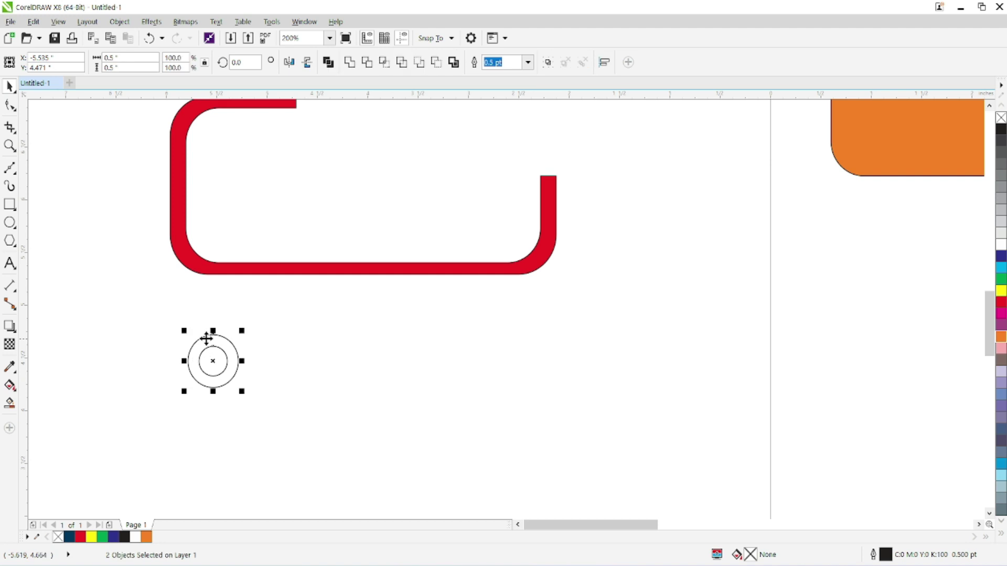
left_click(349, 61)
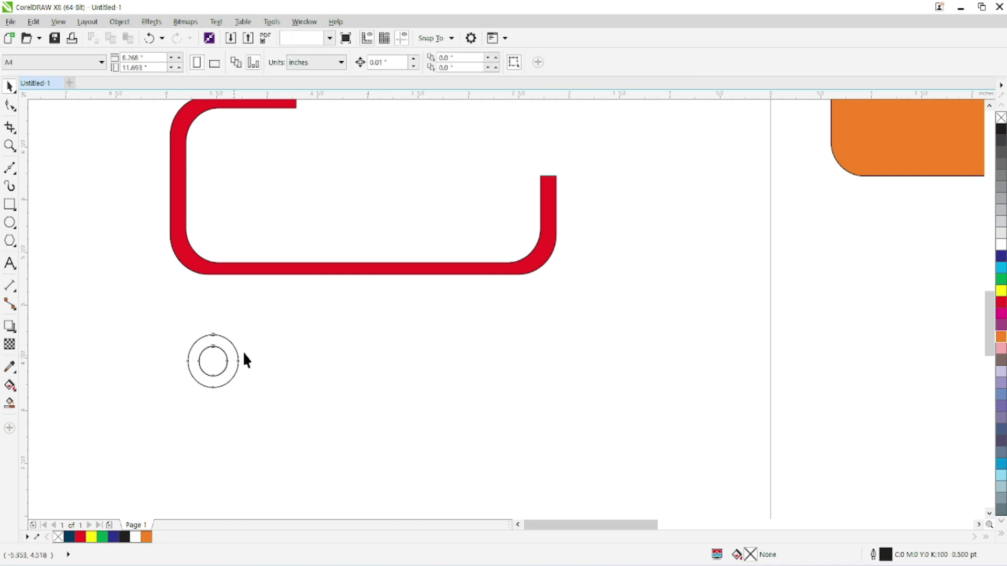
left_click_drag(243, 360, 335, 338)
left_click_drag(227, 361, 182, 381)
key("Delete")
Place the ring on the red frame's lower edge and repeat it sideways to make an evenly spaced row of six.
left_click_drag(331, 341, 283, 298)
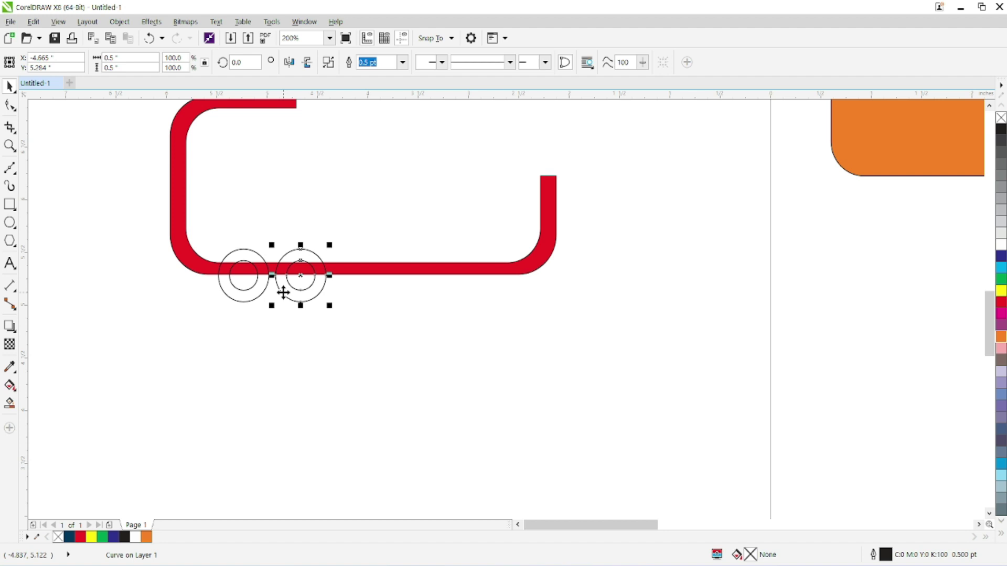
key("ctrl+r")
key("ctrl+r")
key("ctrl+r")
key("ctrl+r")
Shift the row of six rings left and down so the ring tops overlap the red frame's lower edge.
left_click_drag(209, 219, 634, 360)
left_click_drag(532, 297, 513, 299)
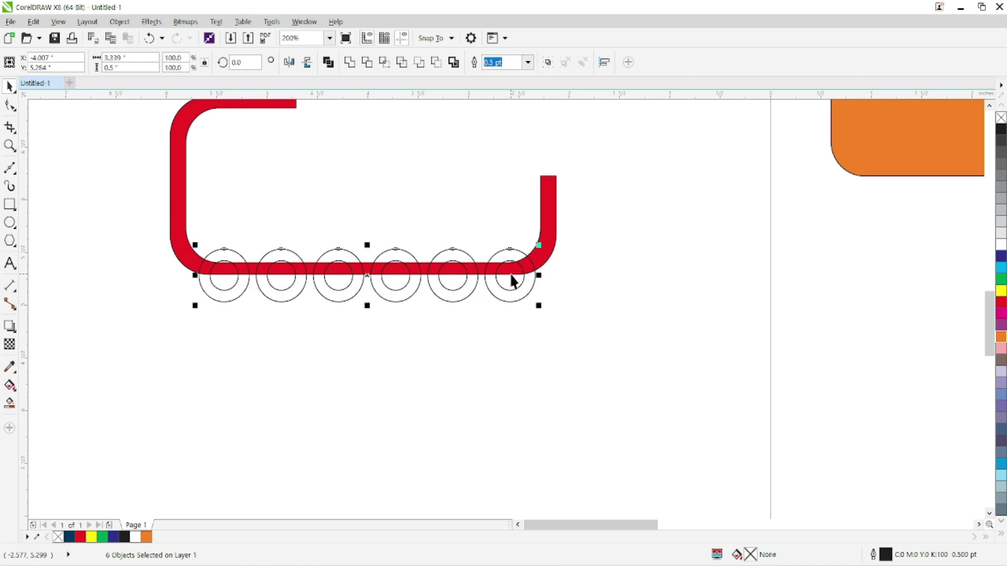
left_click_drag(216, 288, 218, 306)
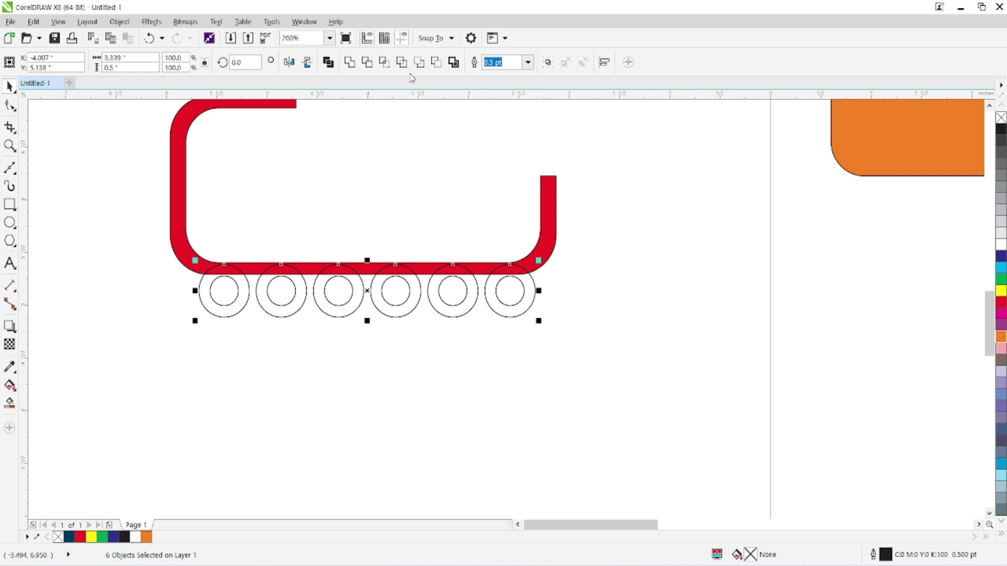
Weld the six rings together and join them with the red frame into a single shape.
left_click(351, 62)
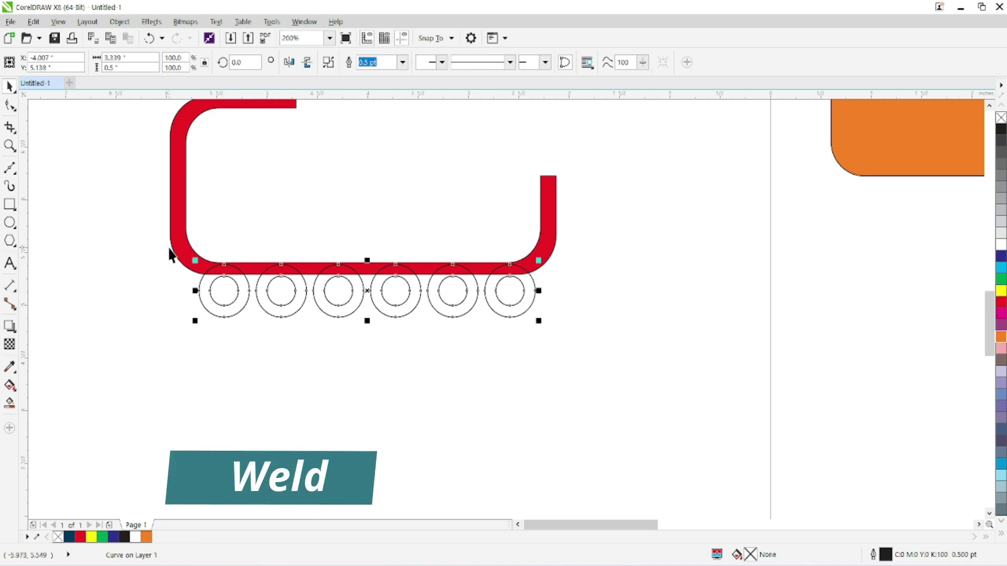
left_click(180, 217, "shift")
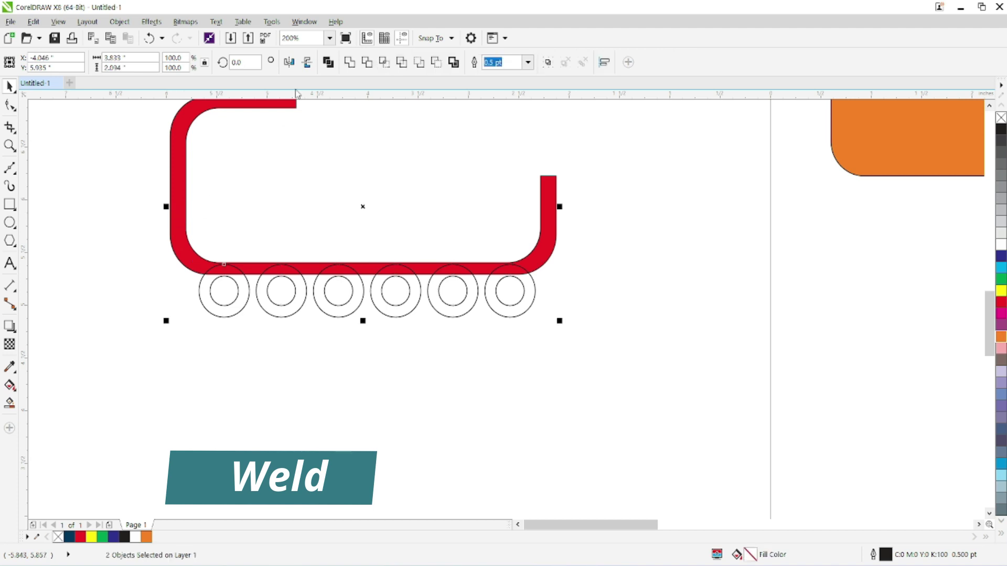
left_click(330, 62)
left_click(476, 385)
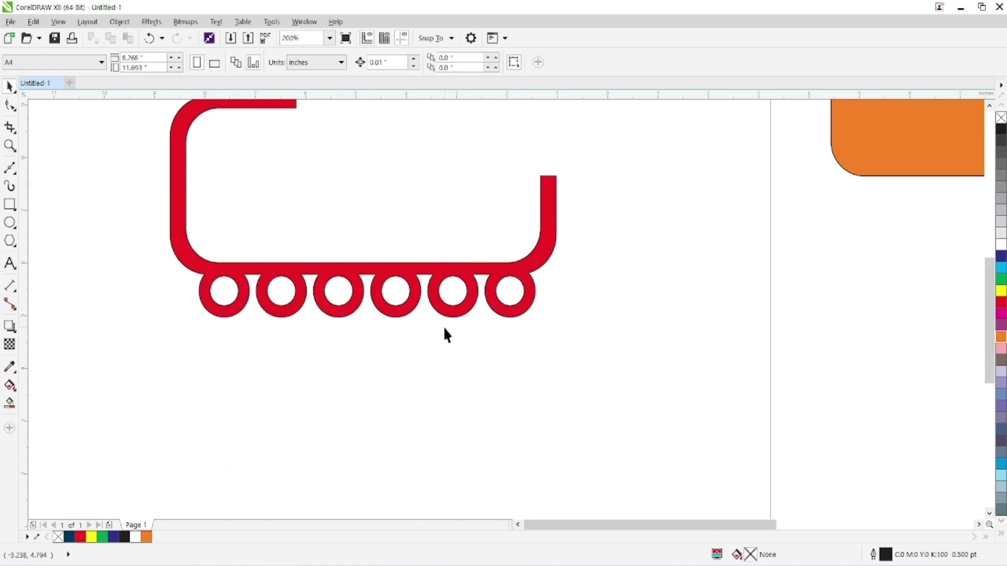
scroll(444, 330, "down", 2)
scroll(368, 326, "down", 2)
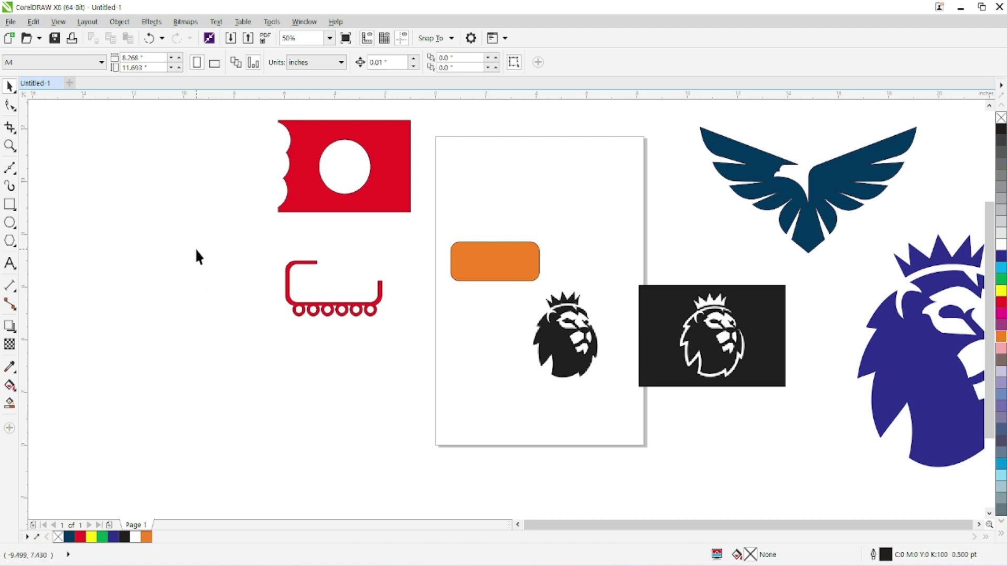
scroll(585, 291, "right", 3)
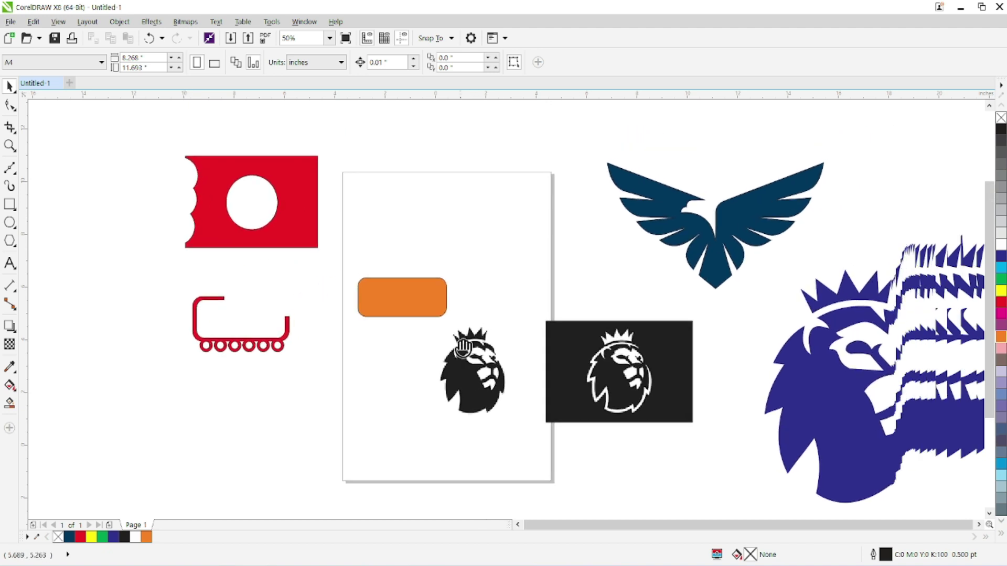